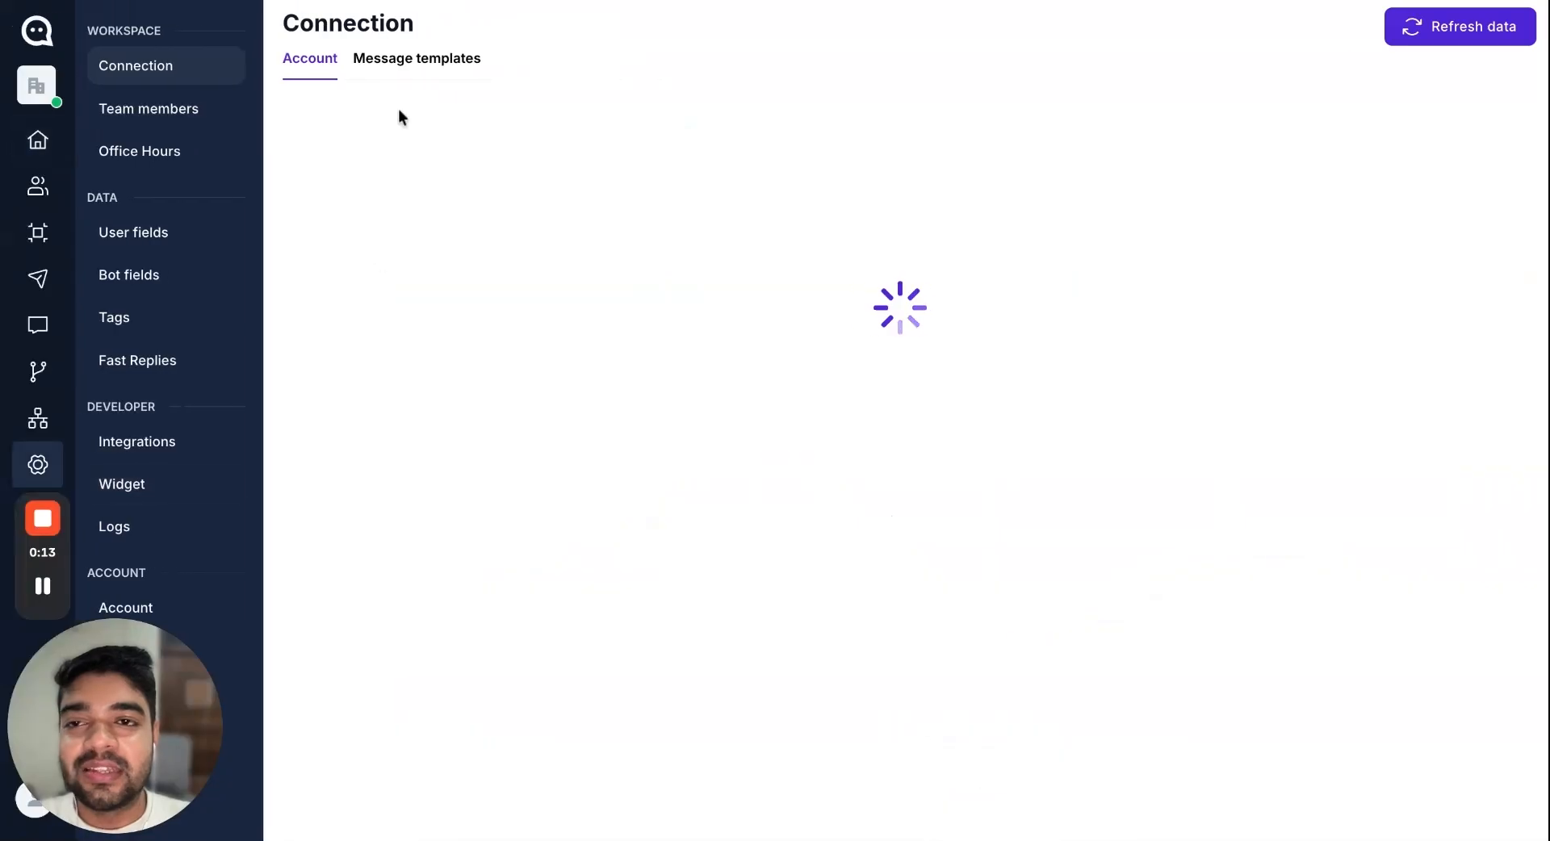
# Start a new message template and choose the Utility category
pyautogui.click(428, 72)
pyautogui.click(1409, 34)
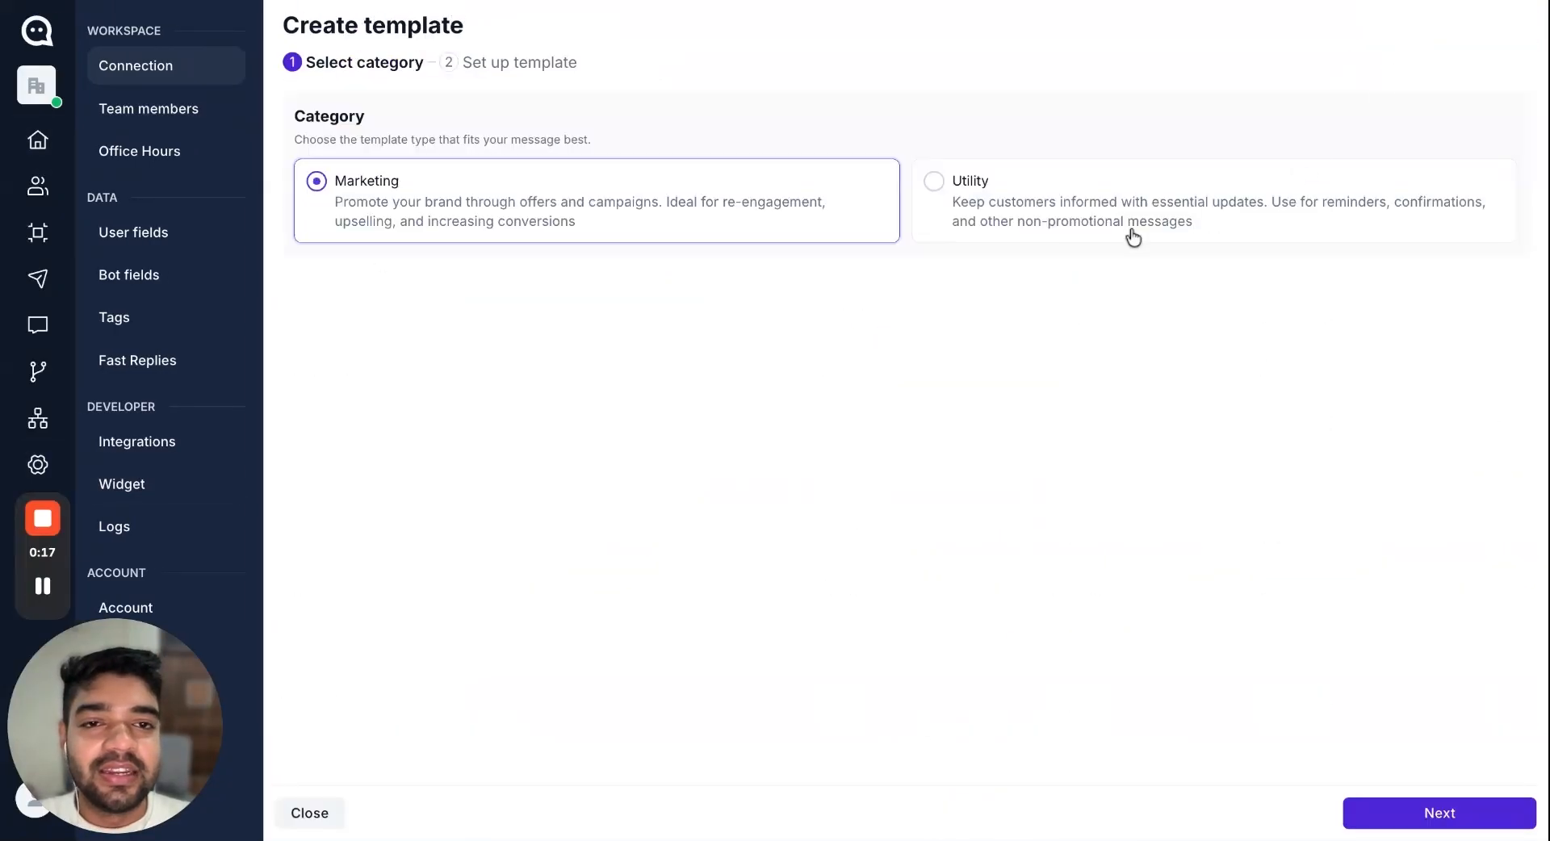
pyautogui.click(1048, 232)
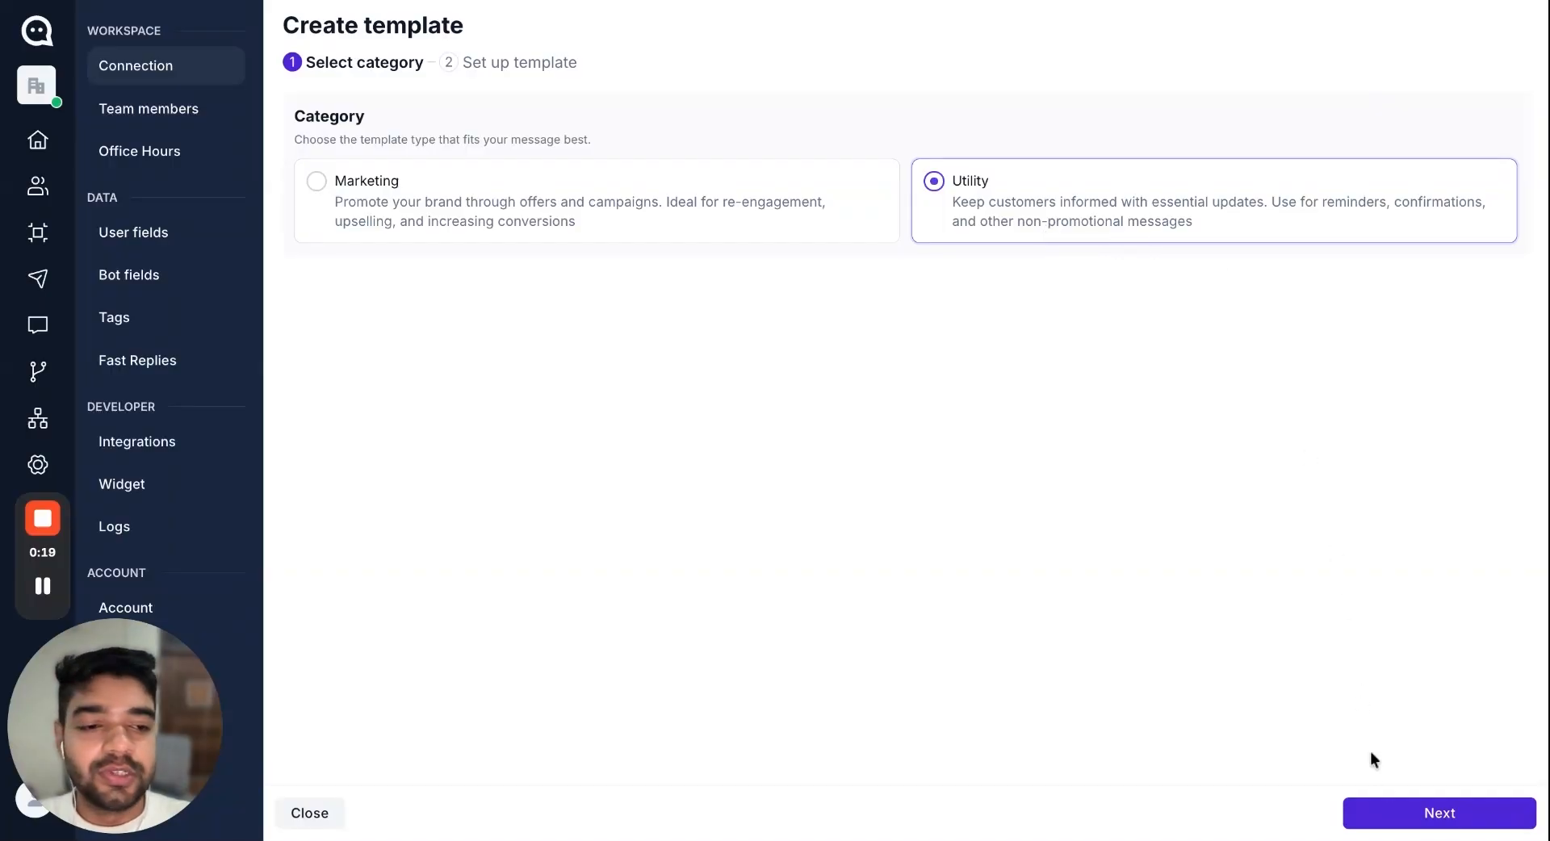
pyautogui.click(1395, 814)
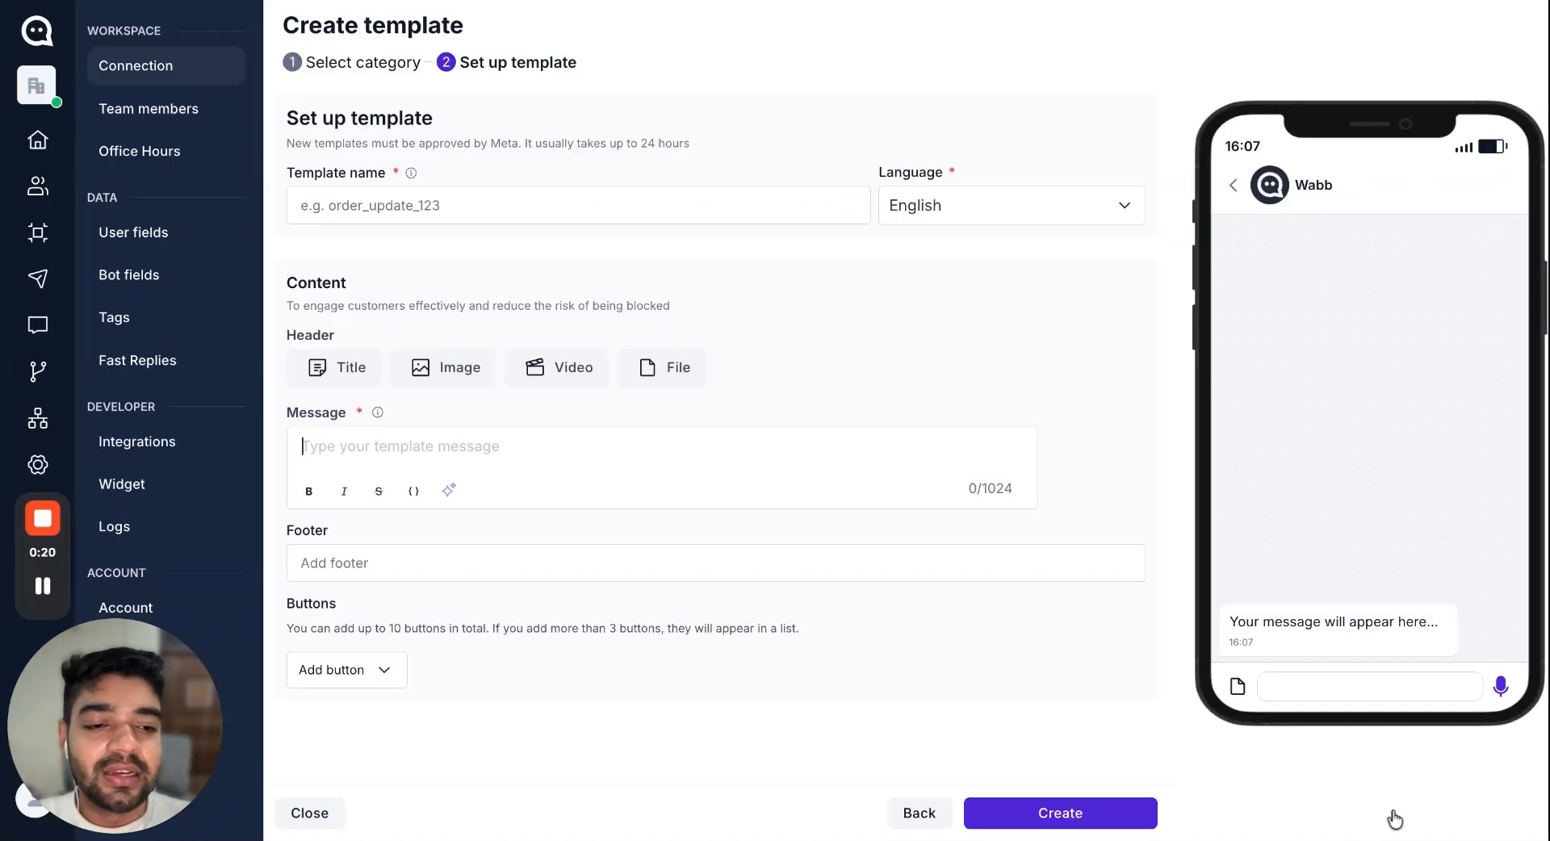
# Name the template webinar and enter the WABB Webinar registration confirmation text as its message
pyautogui.click(447, 222)
pyautogui.write('webinar')
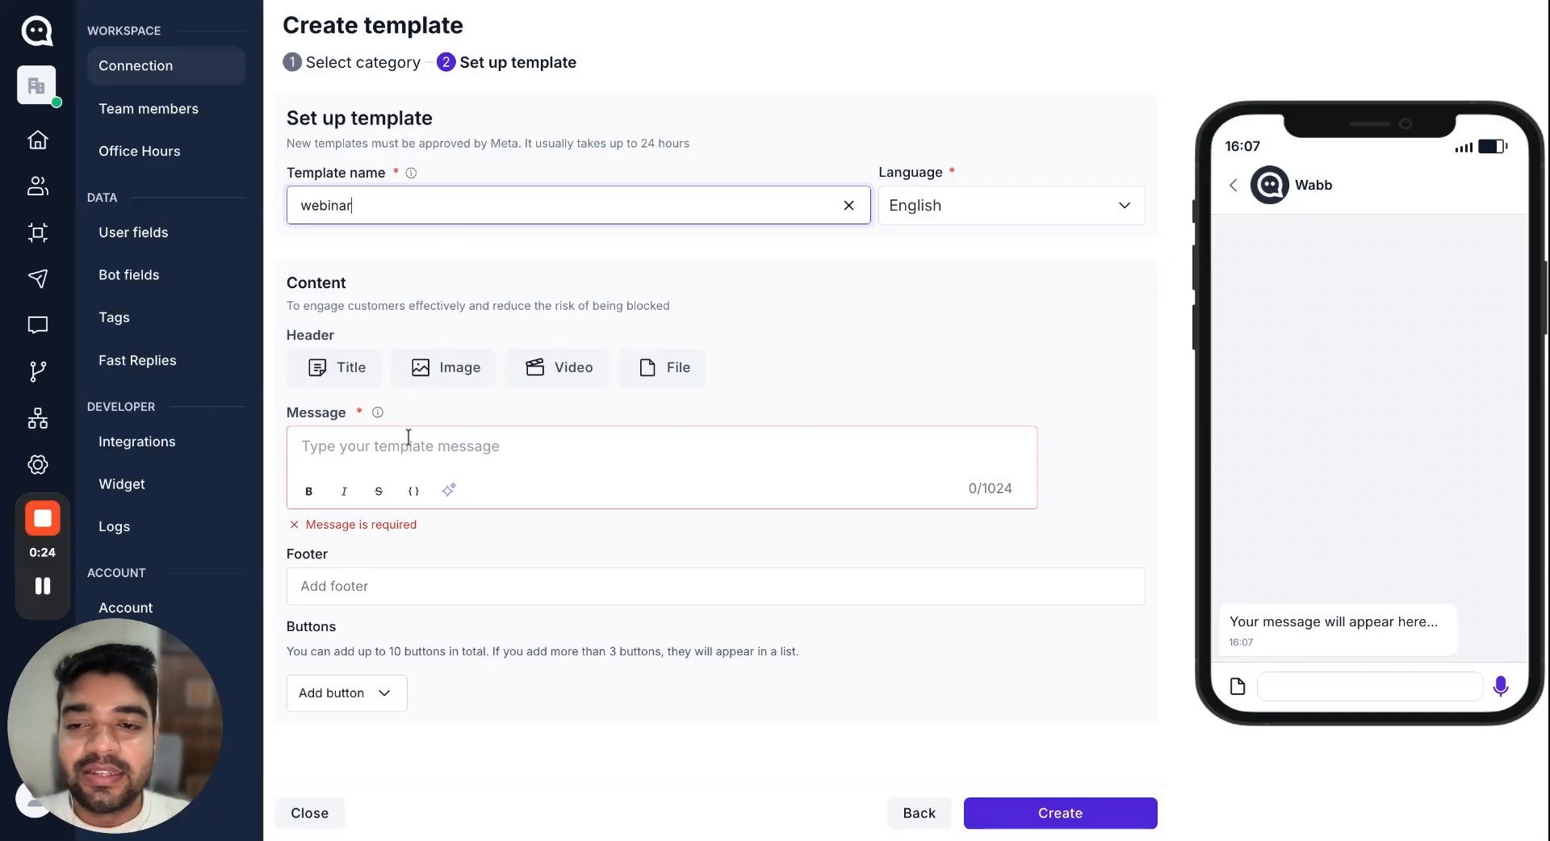
pyautogui.click(406, 446)
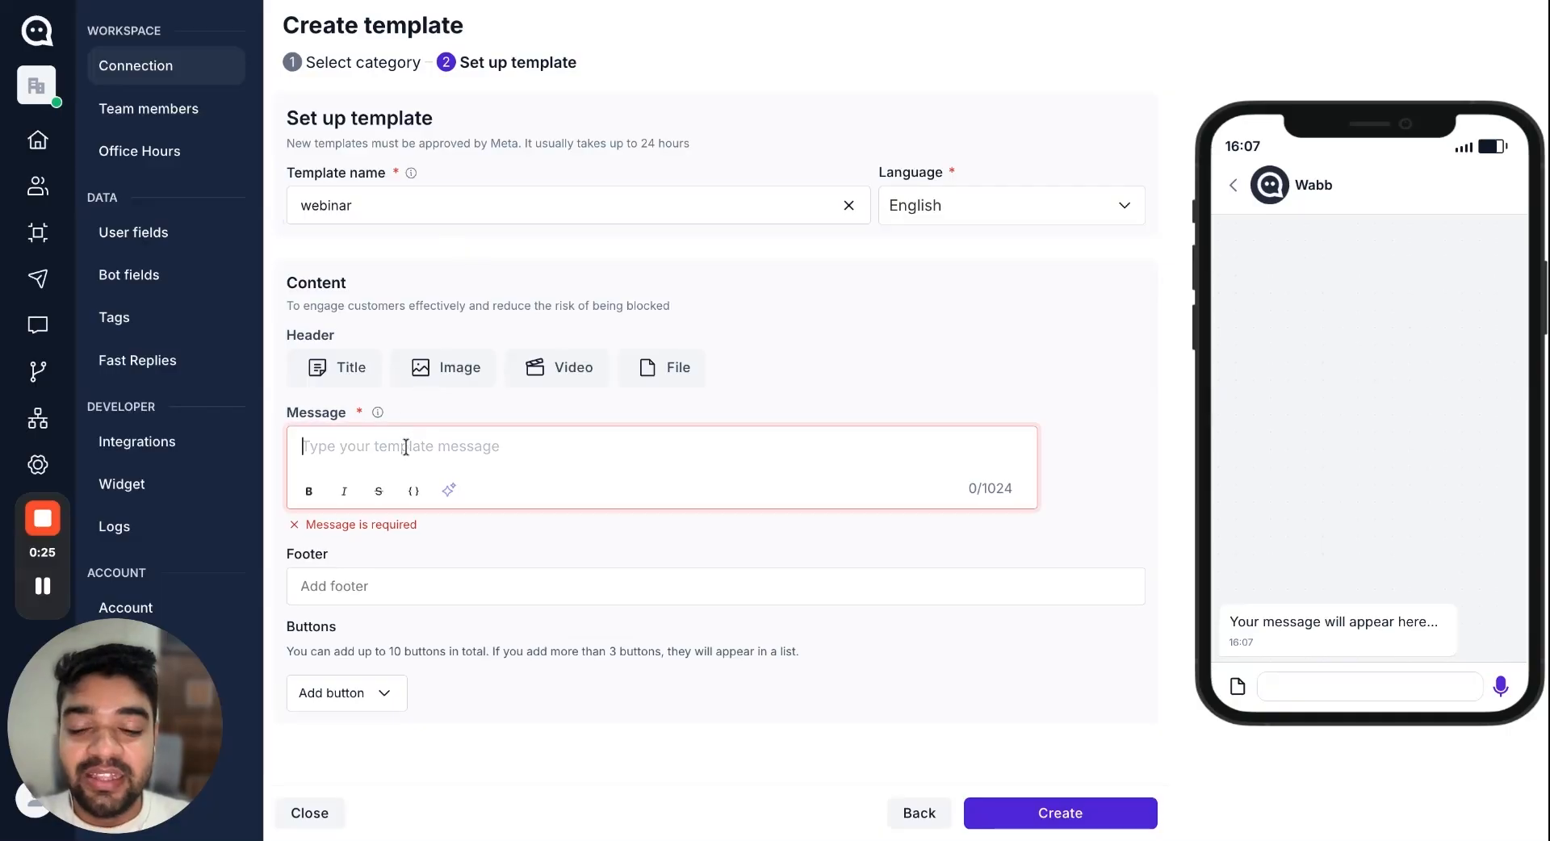
pyautogui.write('Hi Your registration for WABB Webinar has been confirmed. Session: Number of attendees: Thank you for registering.')
# Add blank lines to the message after the greeting, the confirmation sentence and the number of attendees line
pyautogui.click(464, 448)
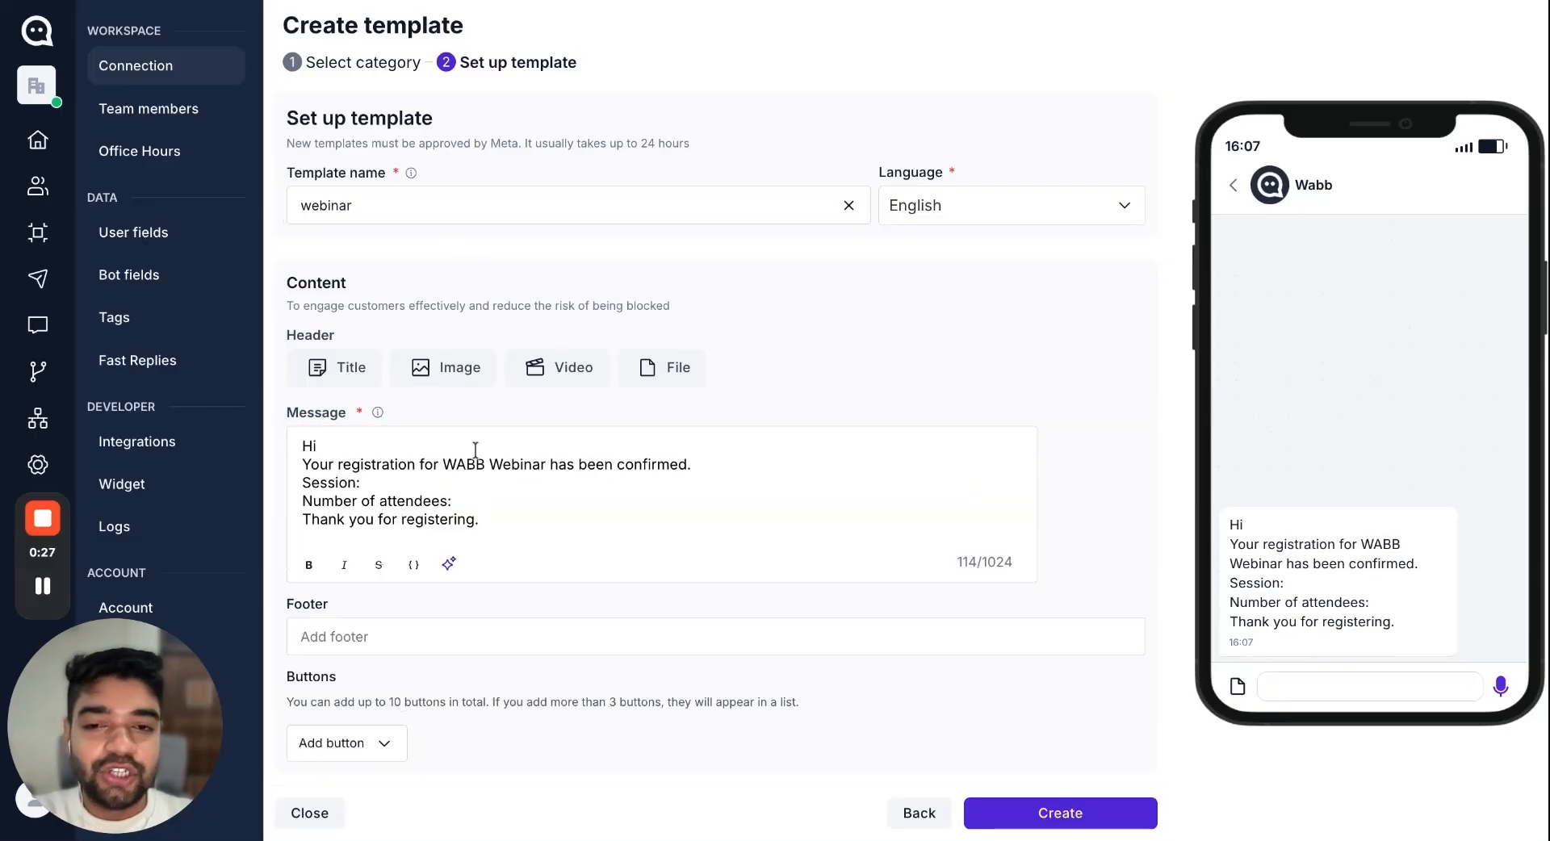
pyautogui.press('Return')
pyautogui.click(711, 485)
pyautogui.press('Return')
pyautogui.click(501, 536)
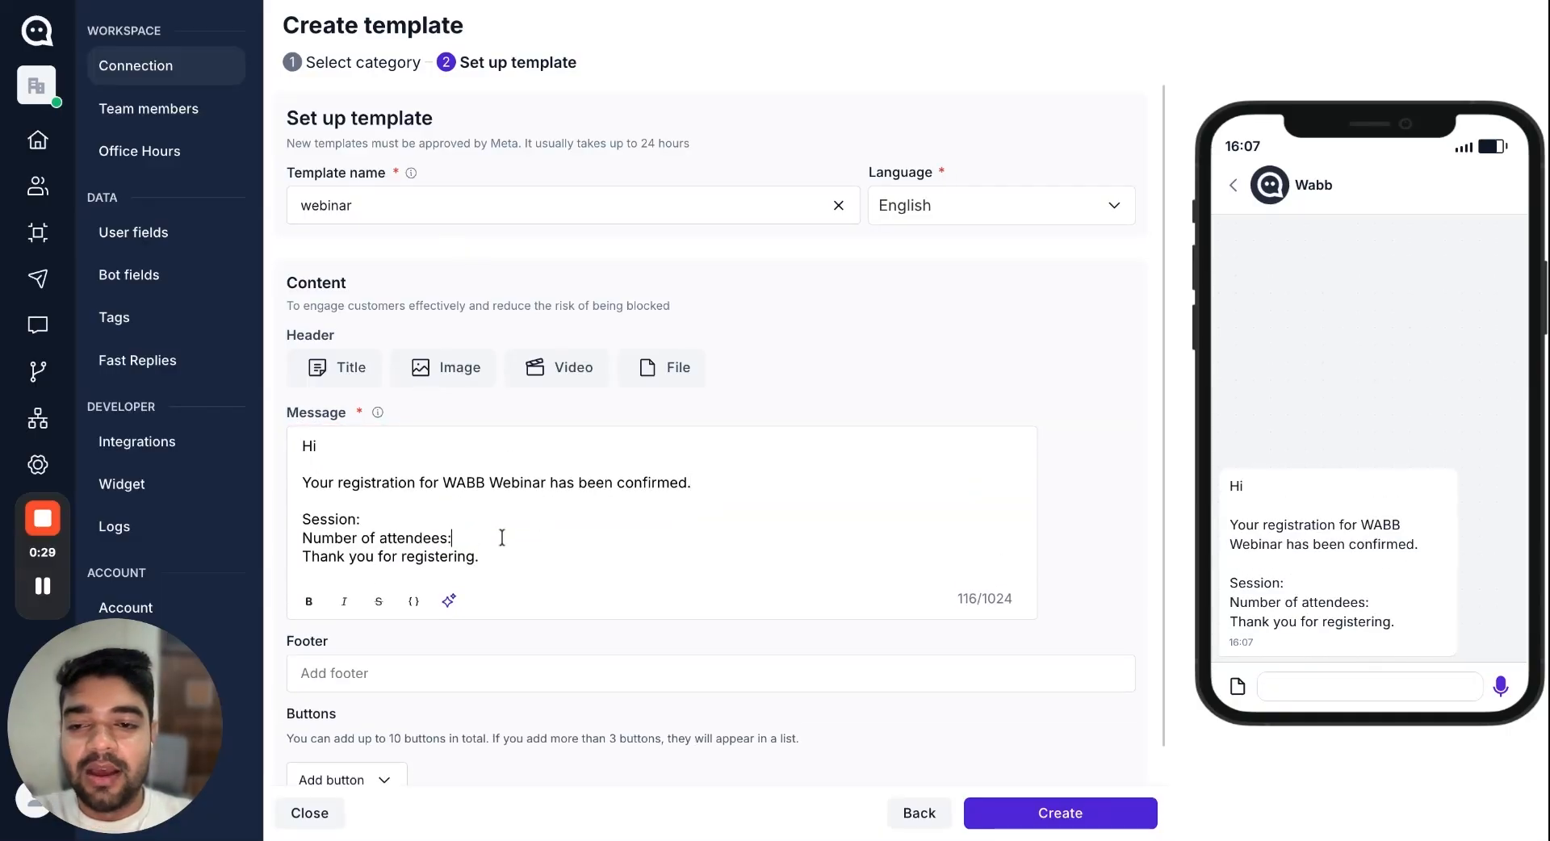
pyautogui.press('Return')
# Insert the full_name variable after "Hi" in the message, followed by a comma
pyautogui.click(347, 447)
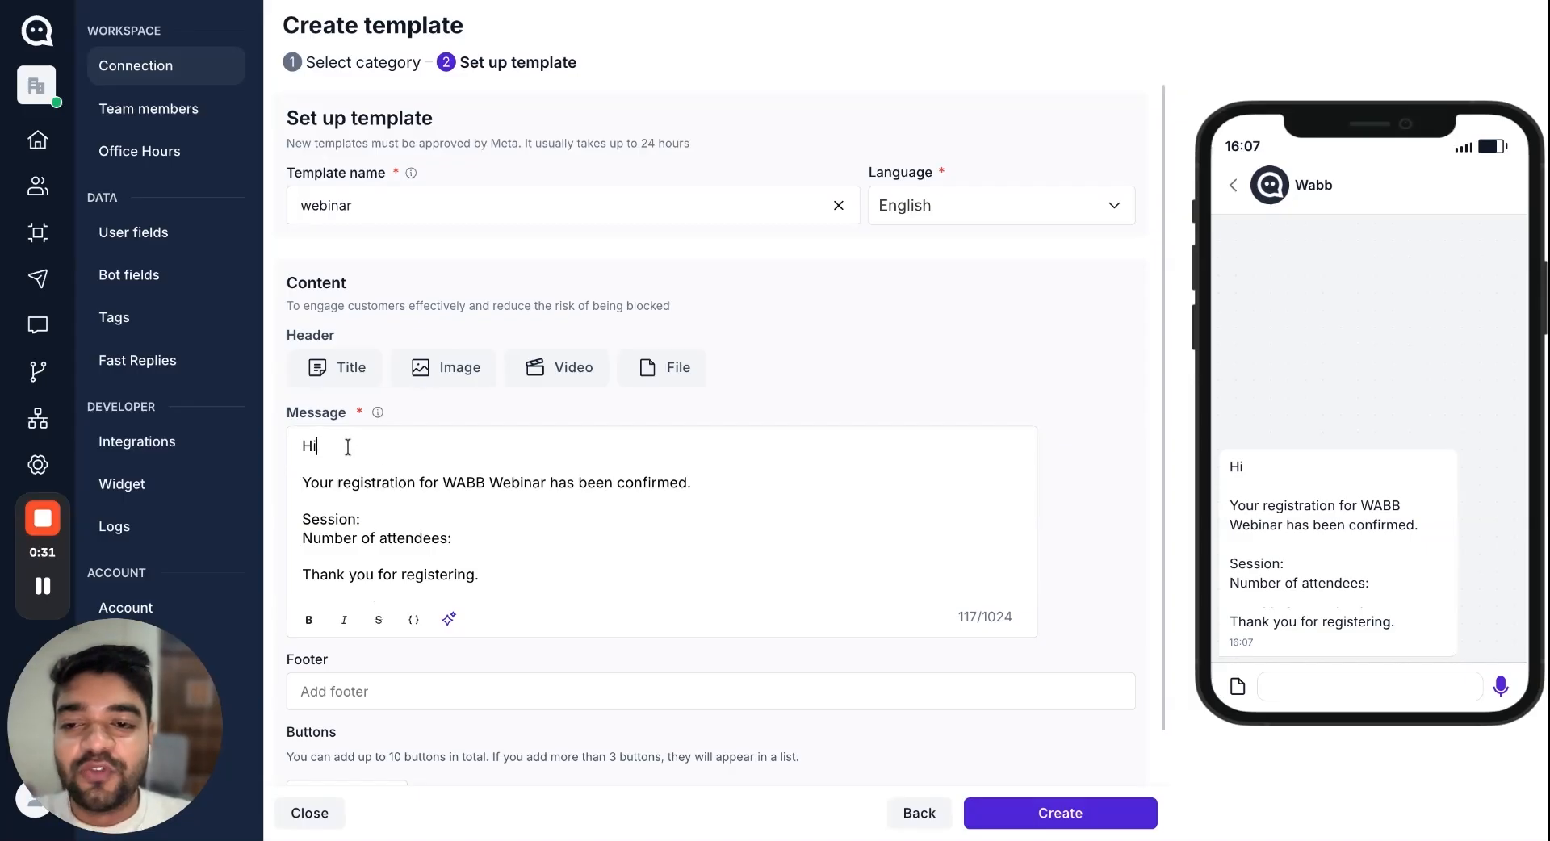
pyautogui.click(413, 619)
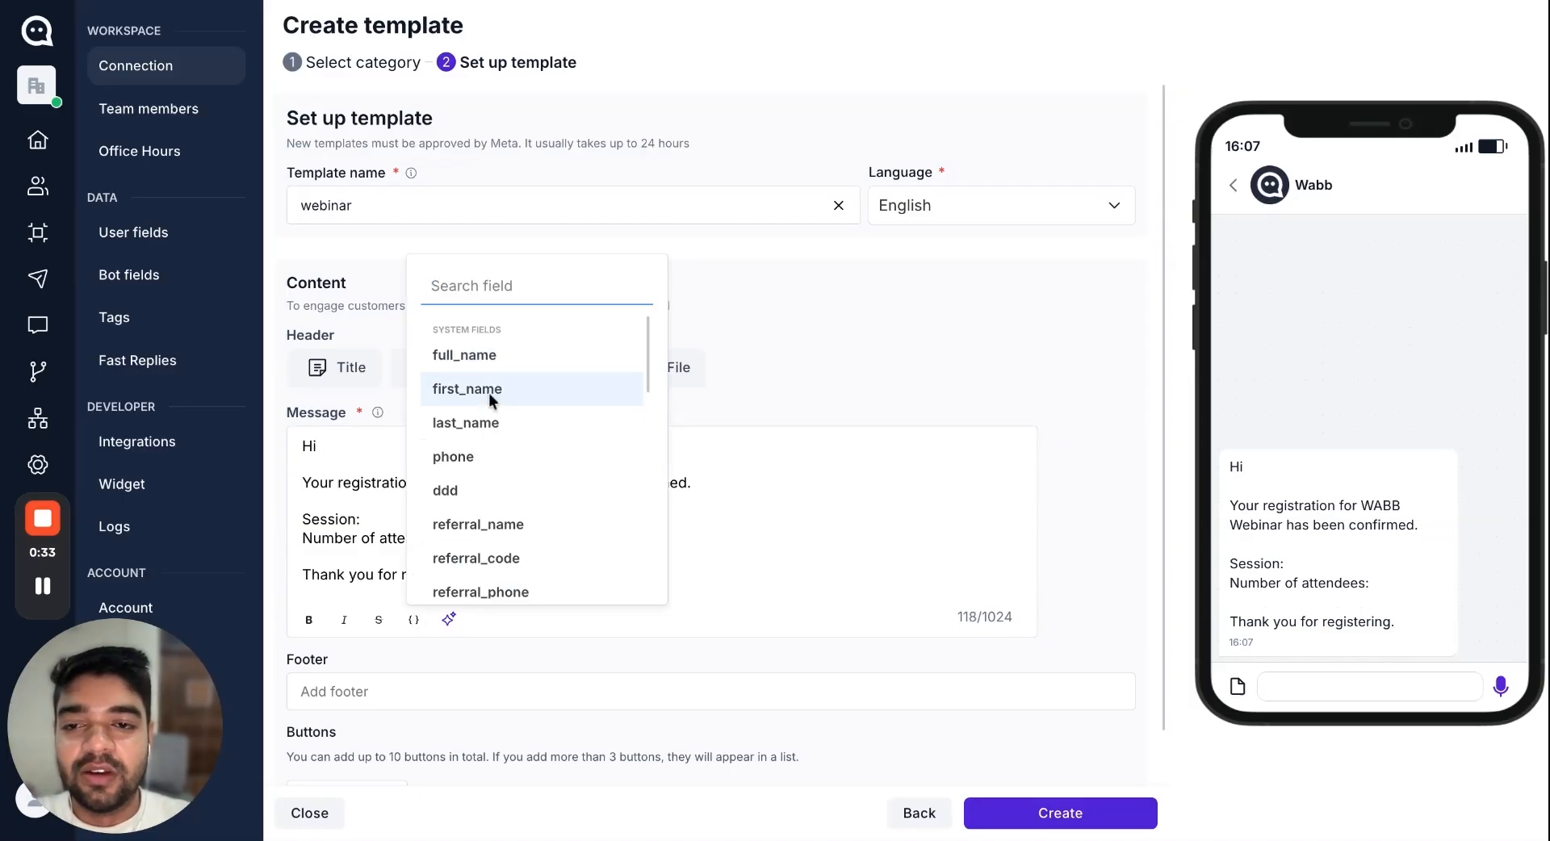
pyautogui.click(491, 354)
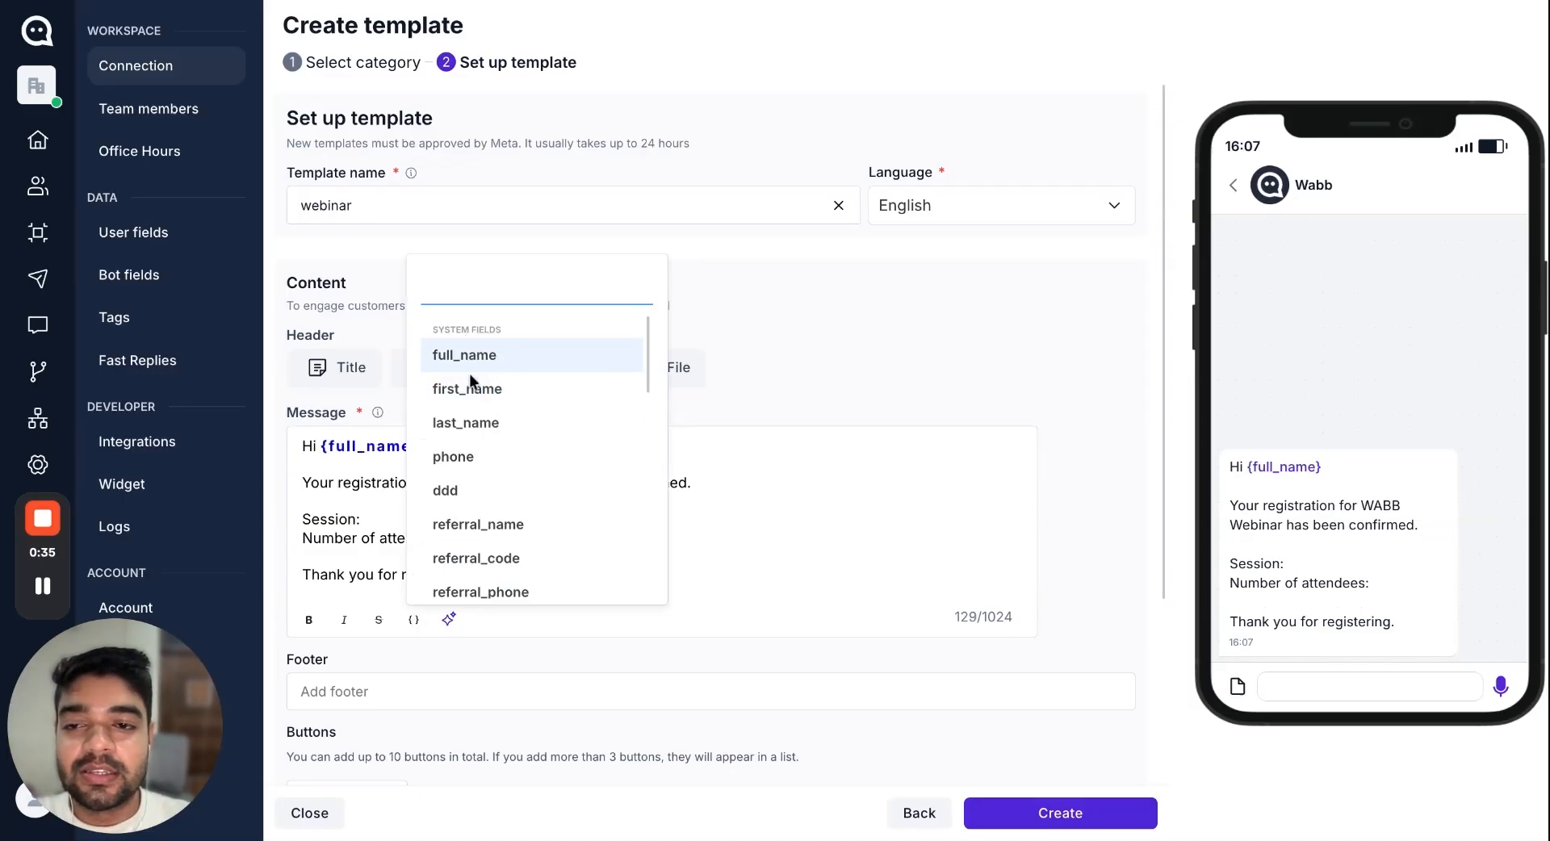
pyautogui.click(489, 444)
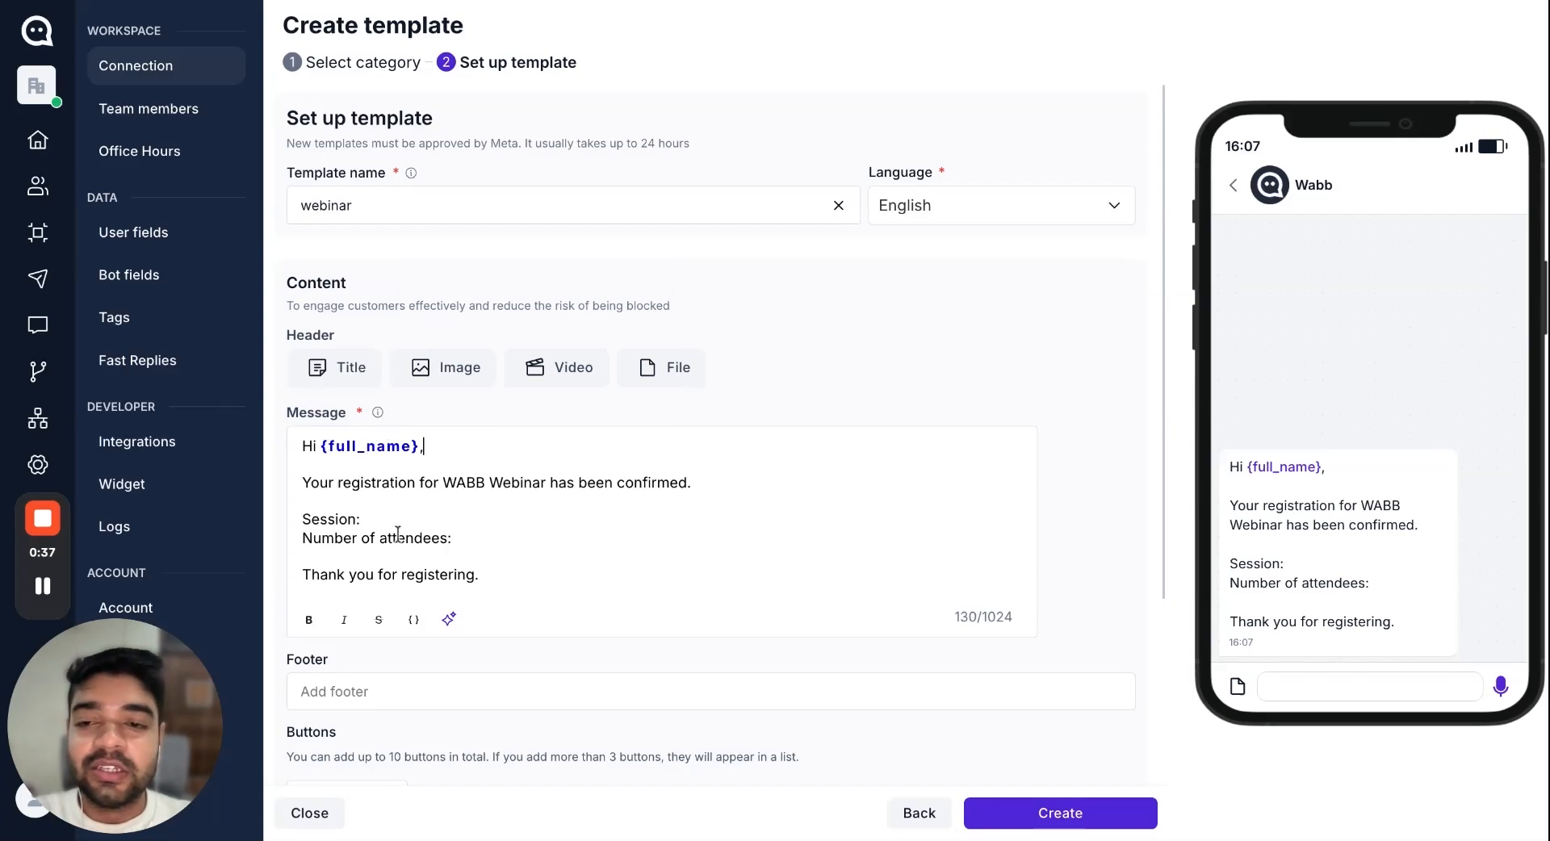
pyautogui.click(475, 540)
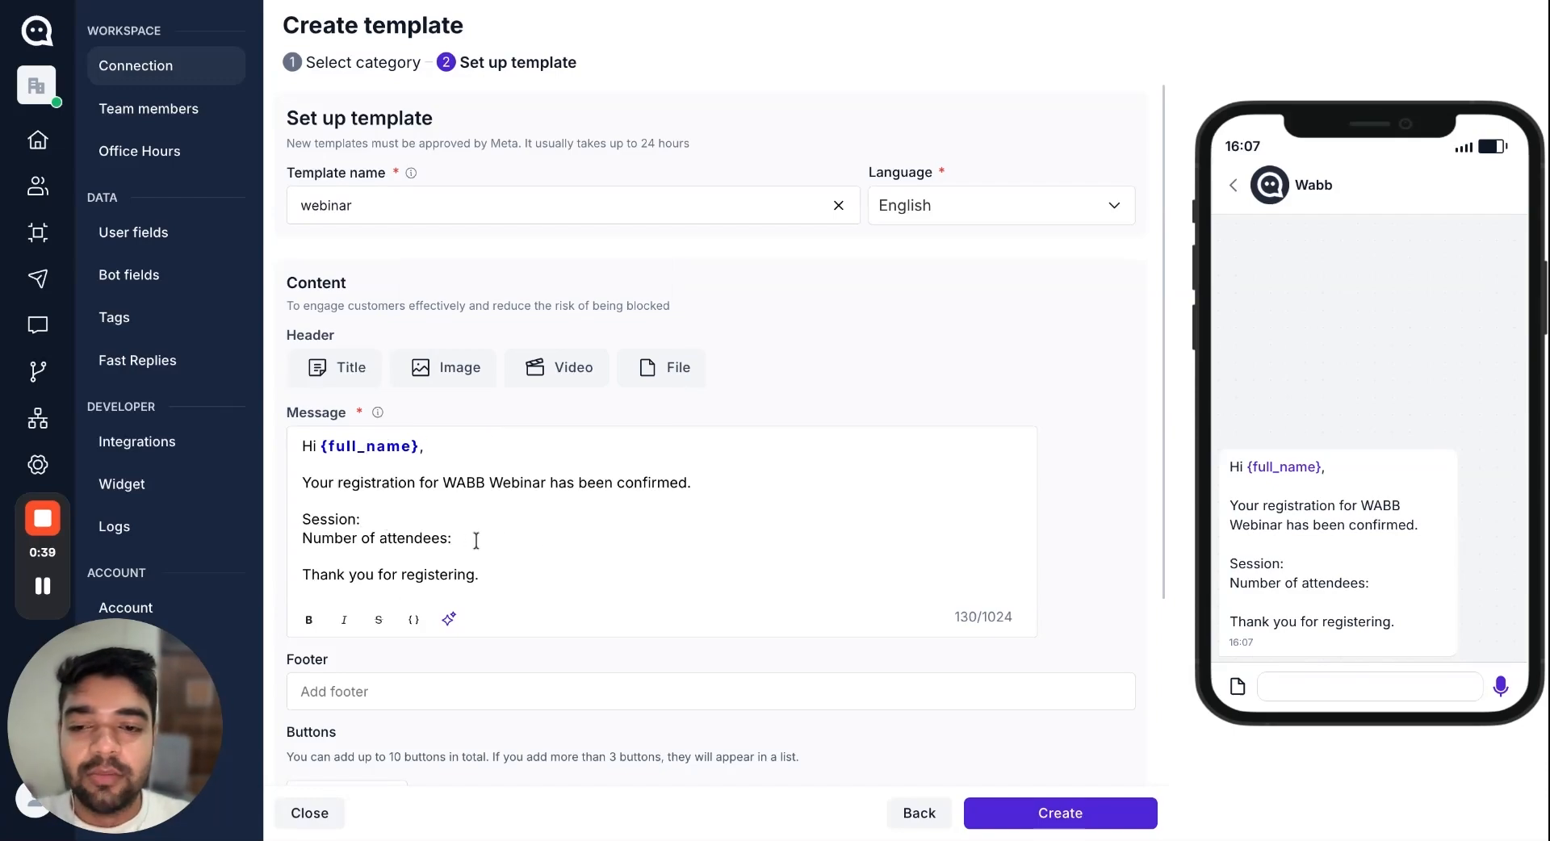
pyautogui.click(379, 521)
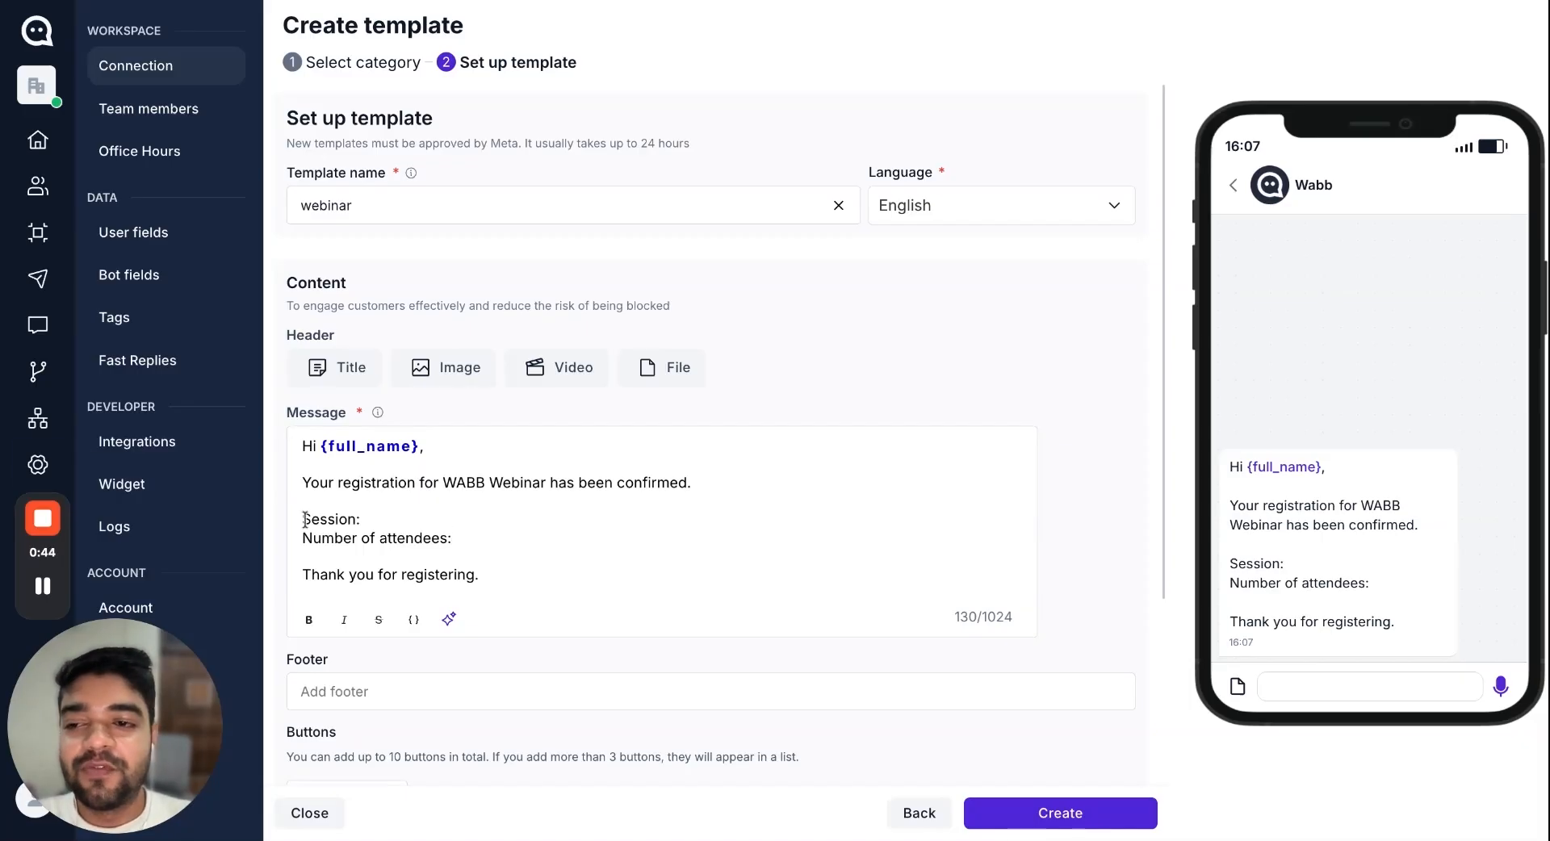
# Look at the workspace's user fields, including the form for a new field, and check for attendees and session fields
pyautogui.click(38, 464)
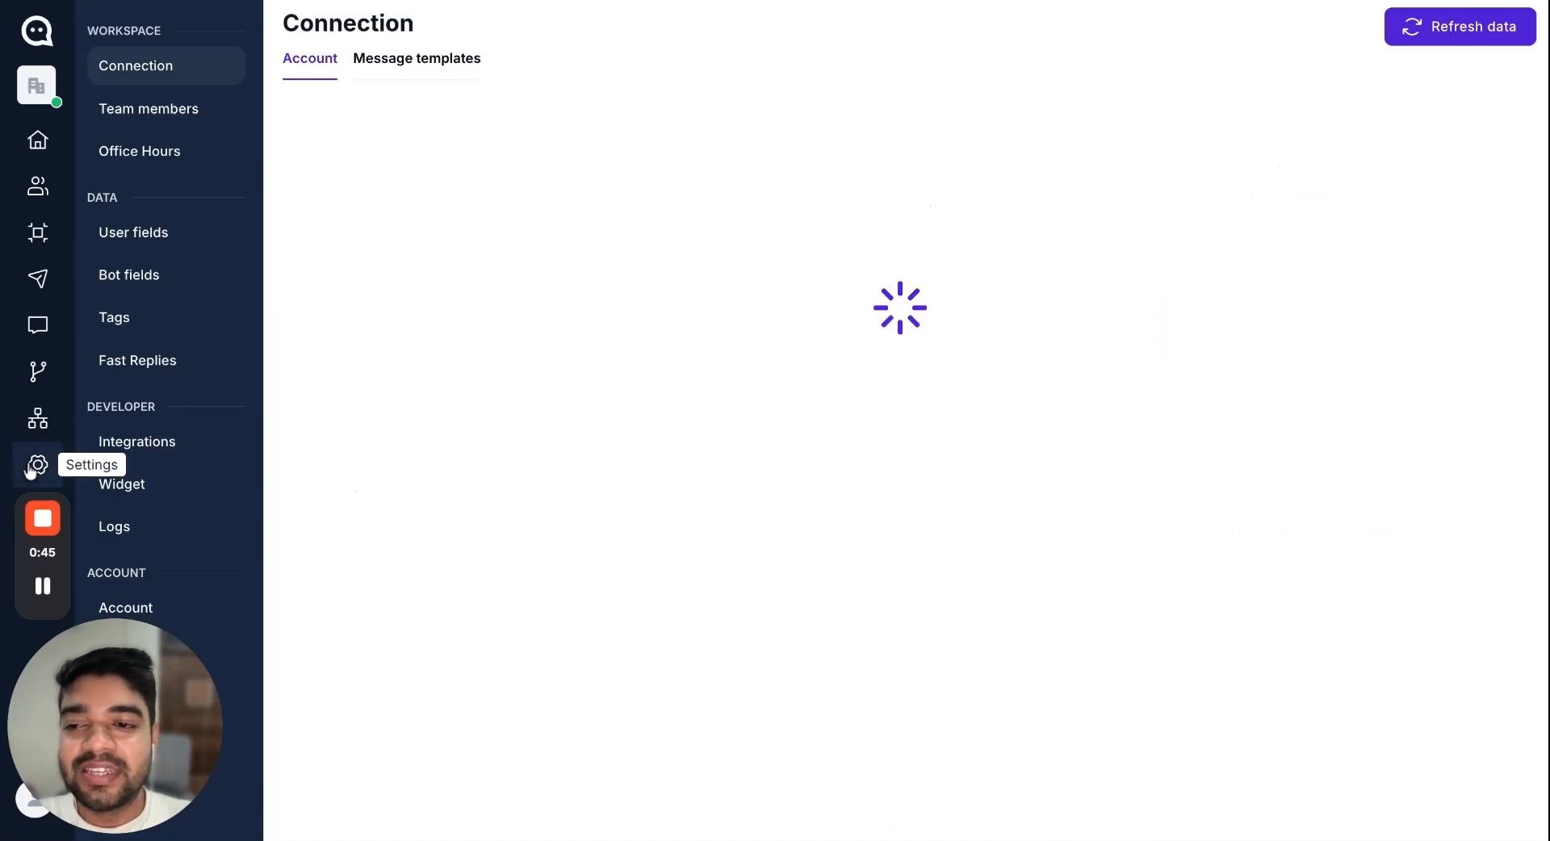
pyautogui.click(186, 242)
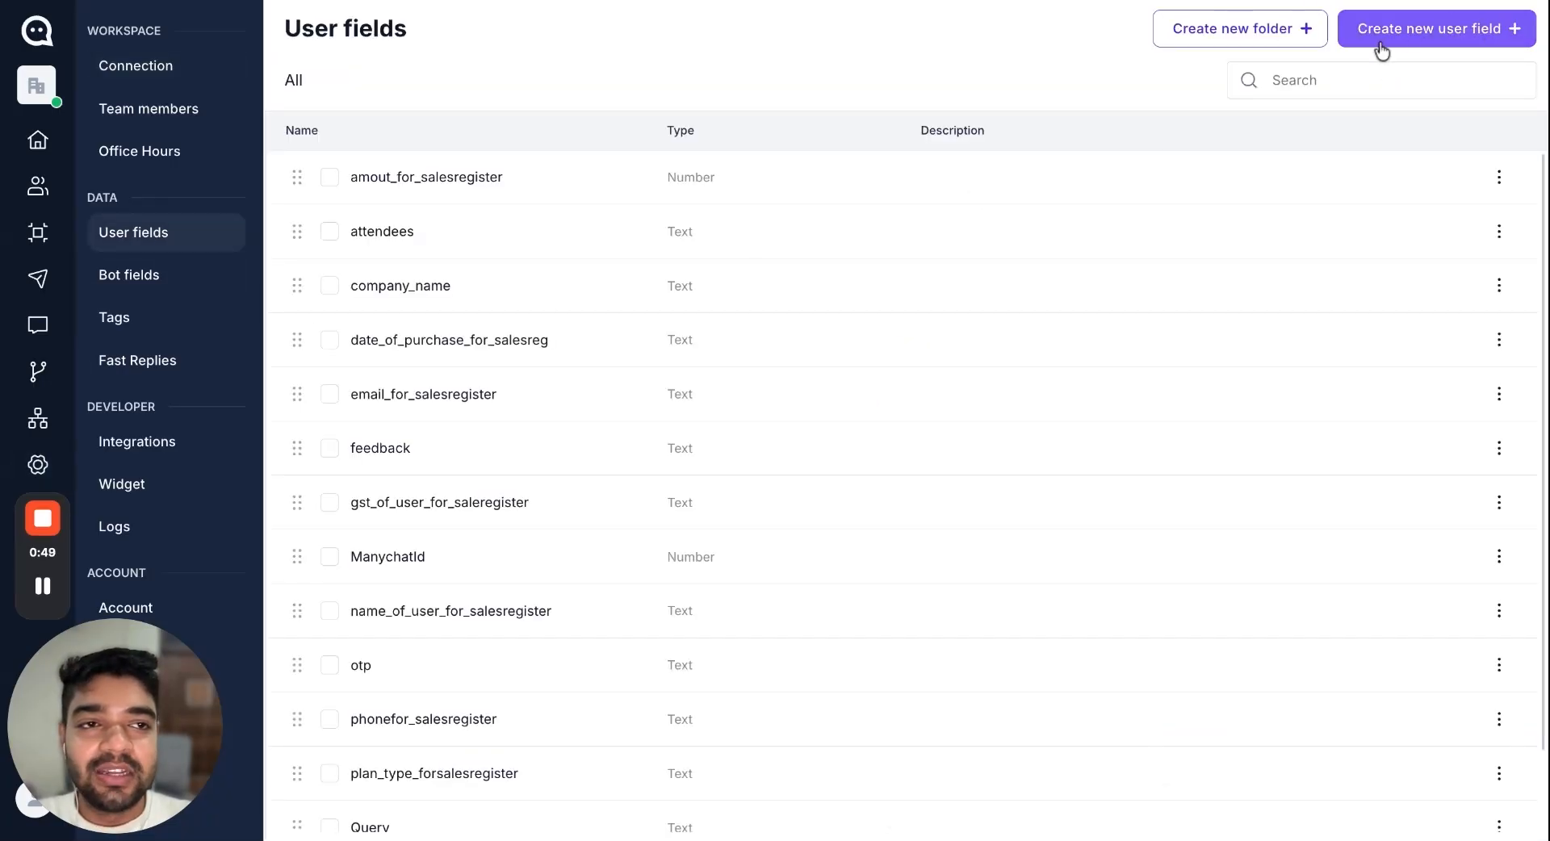
pyautogui.click(1419, 44)
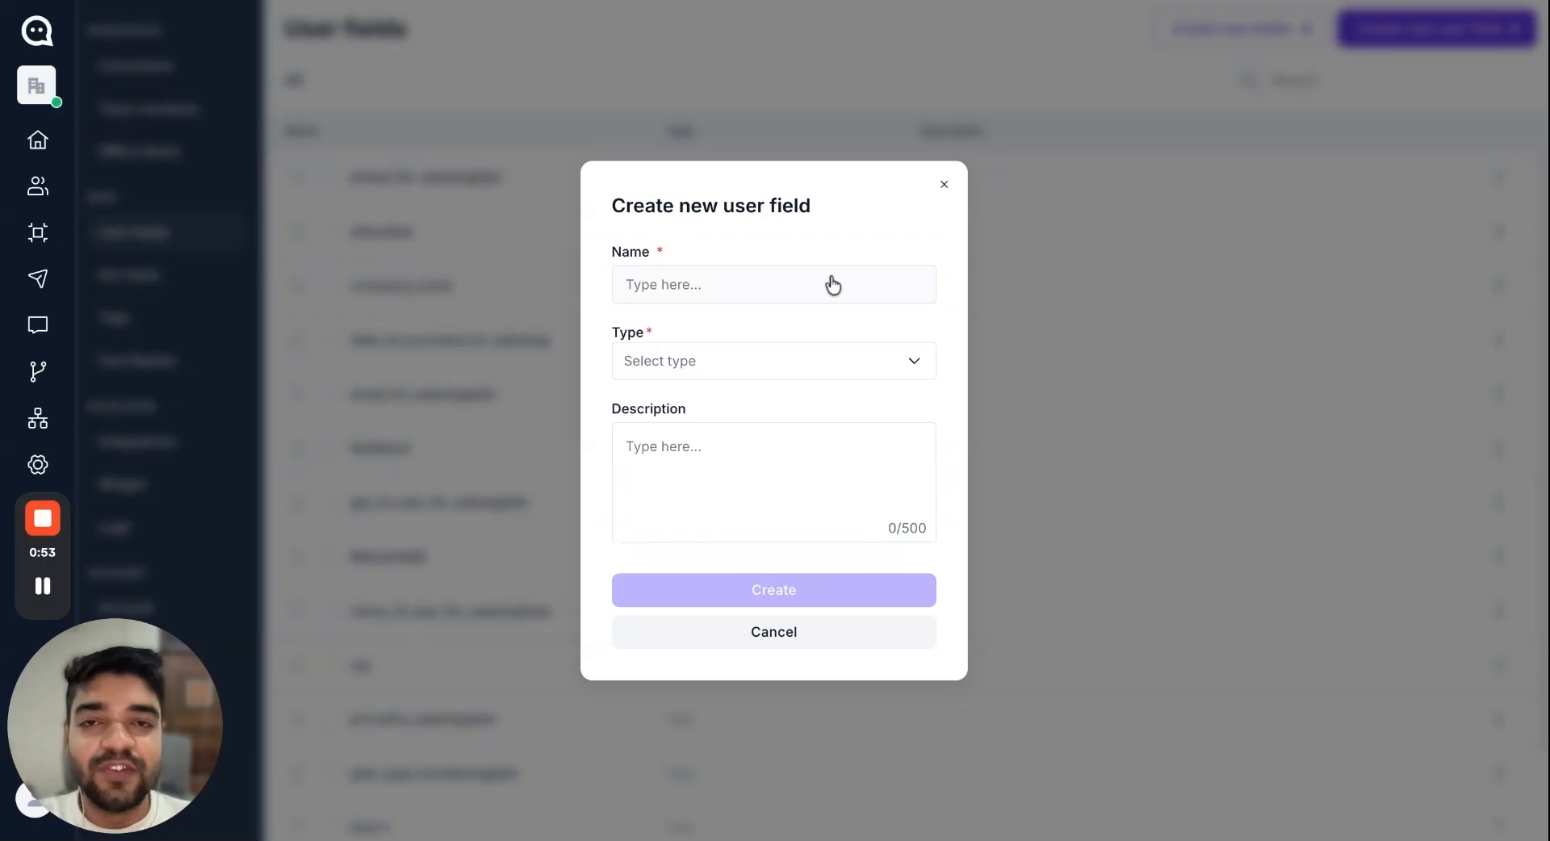
pyautogui.click(944, 194)
pyautogui.scroll(-2, 355, 749)
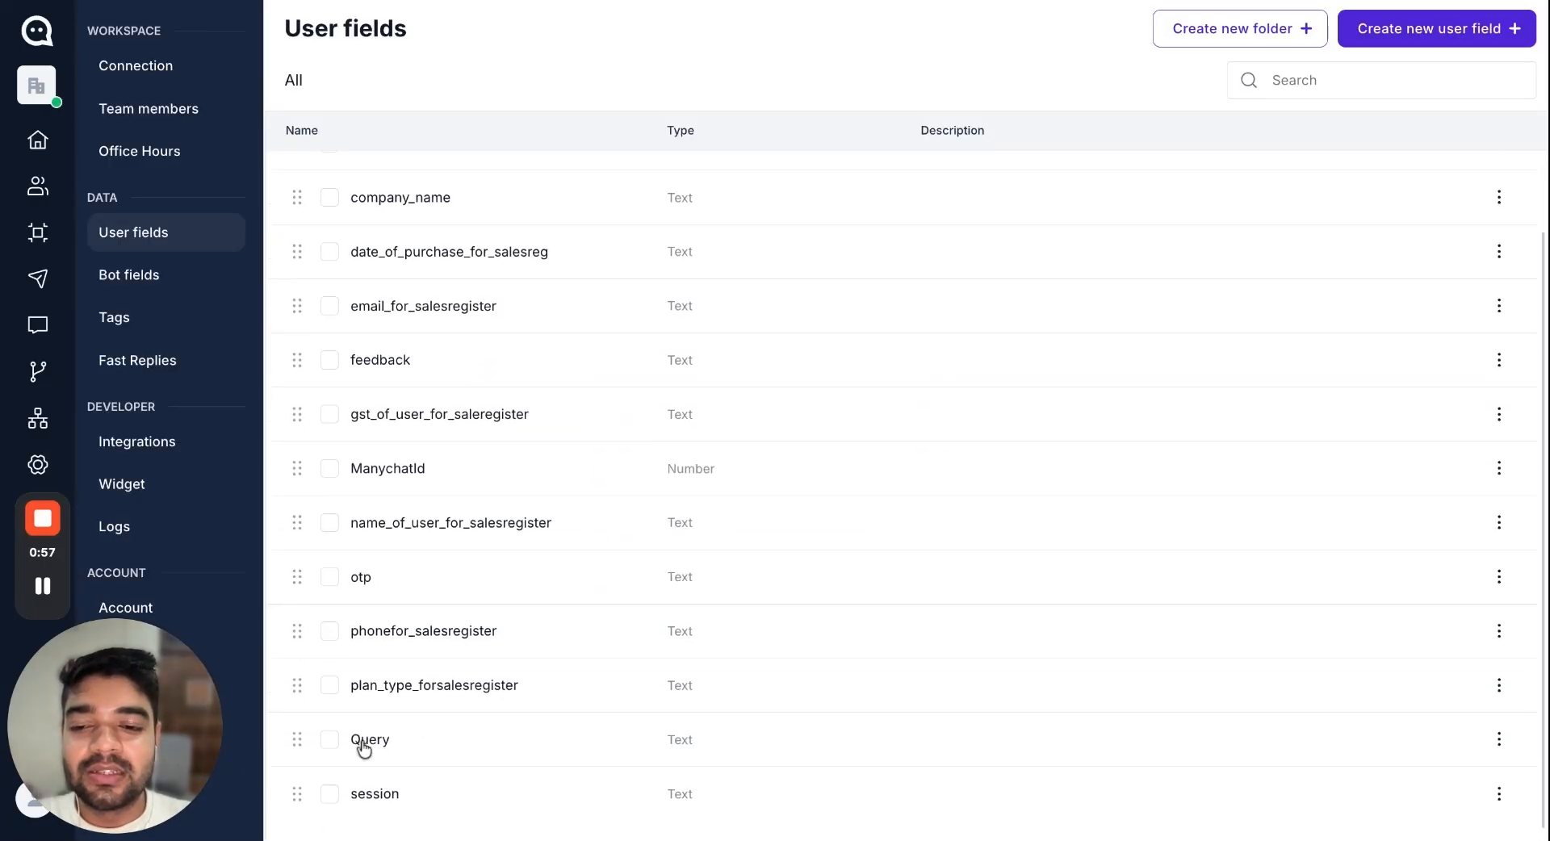
pyautogui.scroll(2, 458, 494)
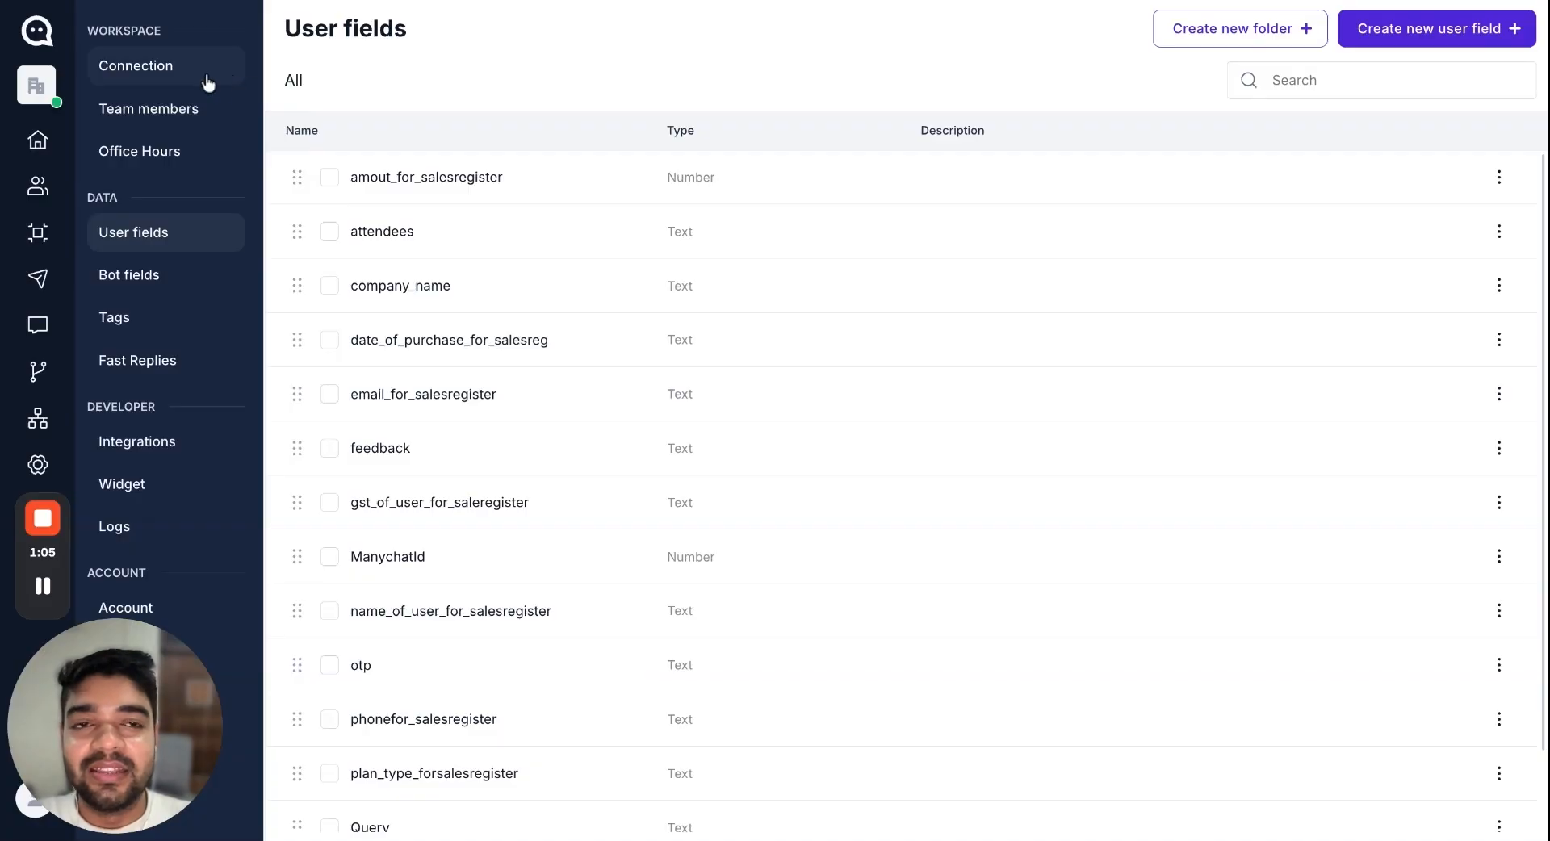
# Return to the message templates and start a new template in the Utility category
pyautogui.click(142, 76)
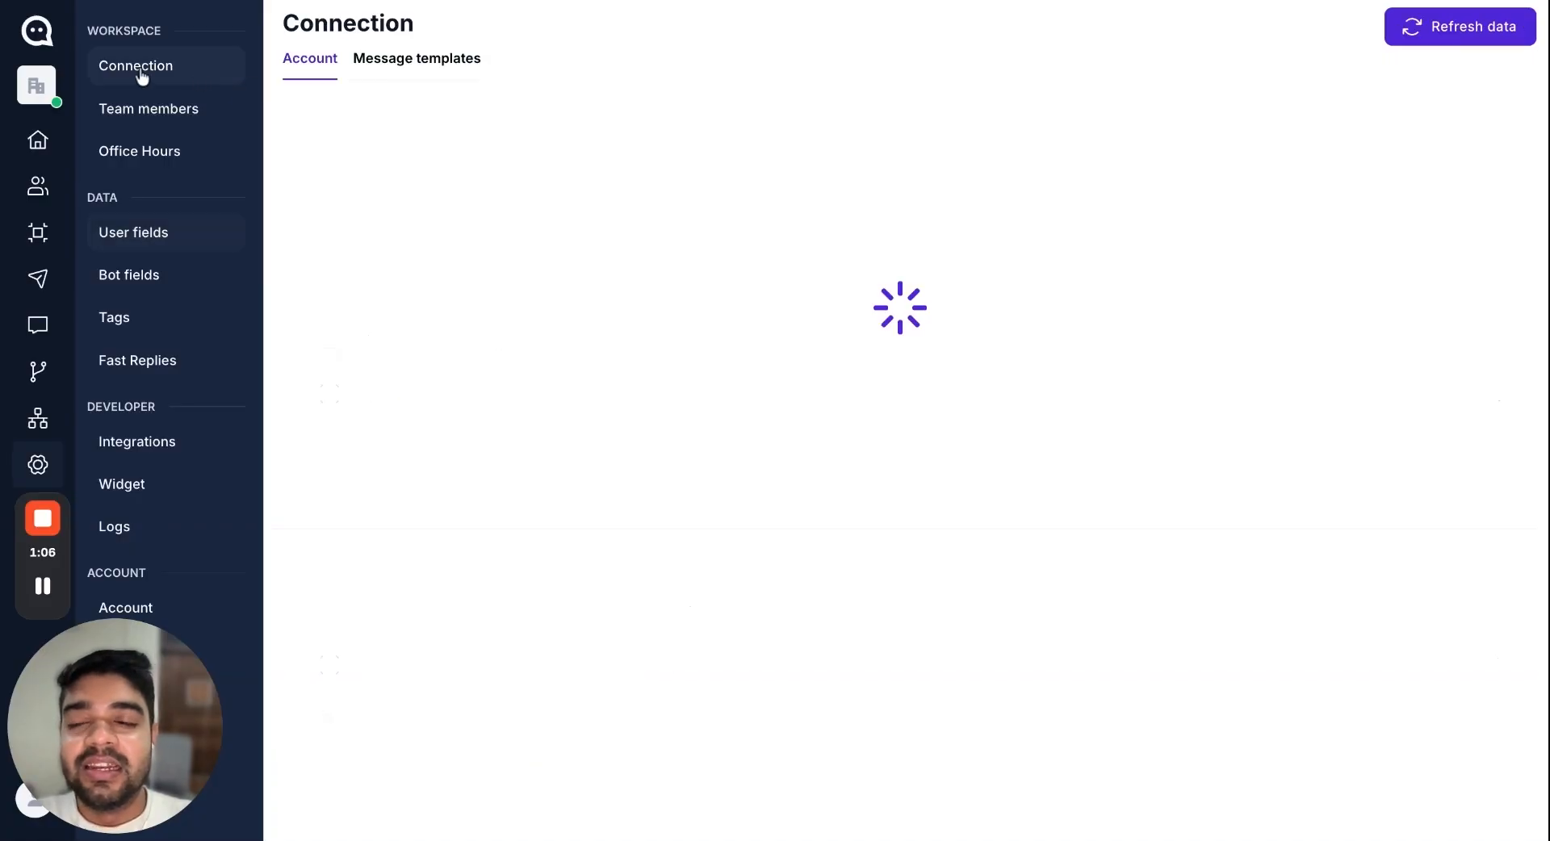
pyautogui.click(429, 73)
pyautogui.click(1453, 28)
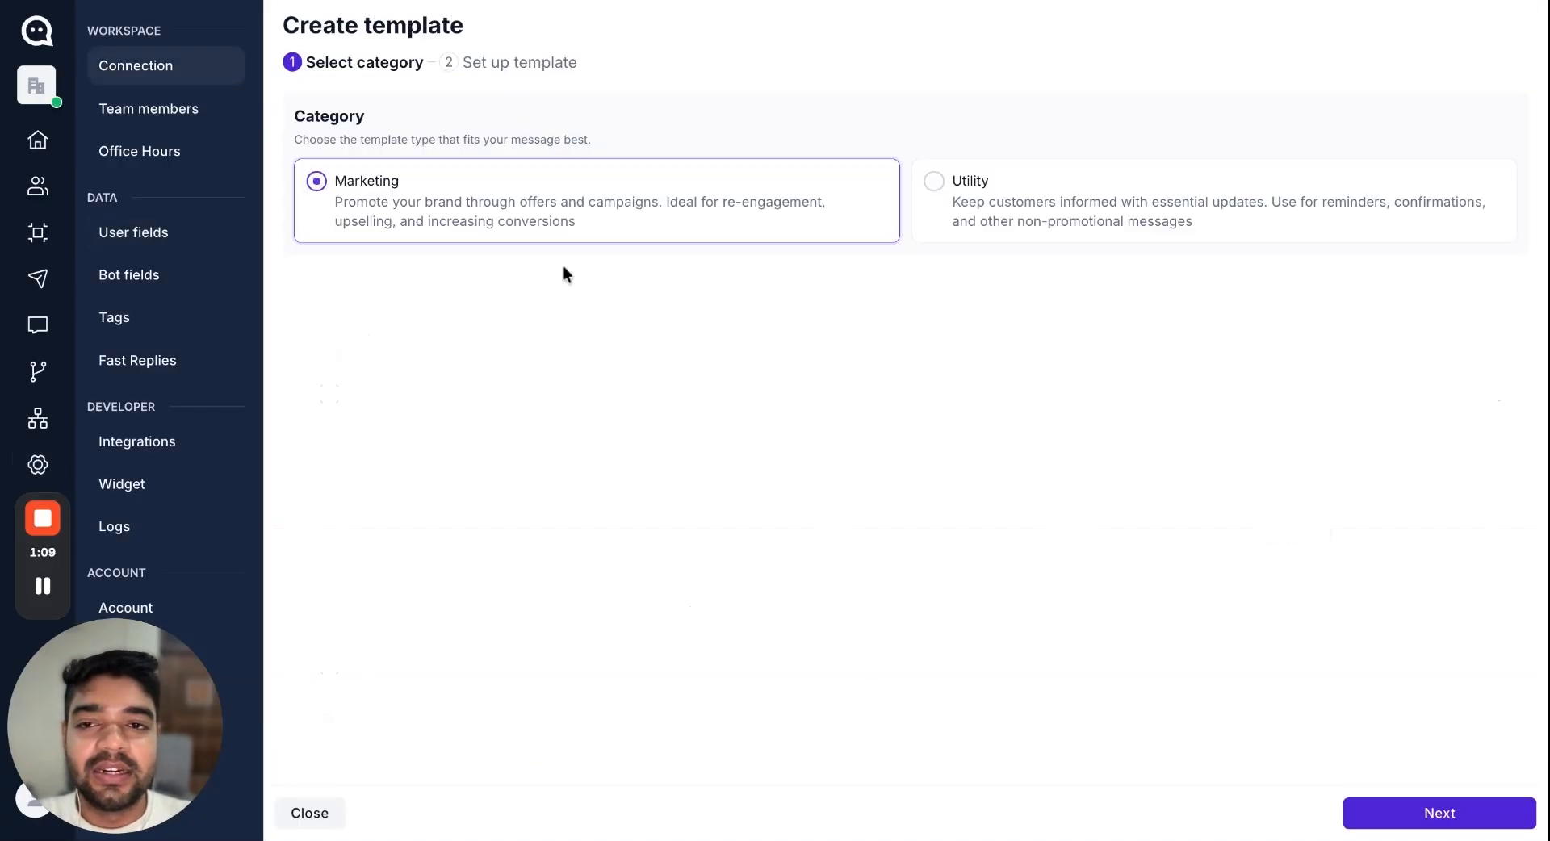
pyautogui.click(1076, 234)
pyautogui.click(1464, 825)
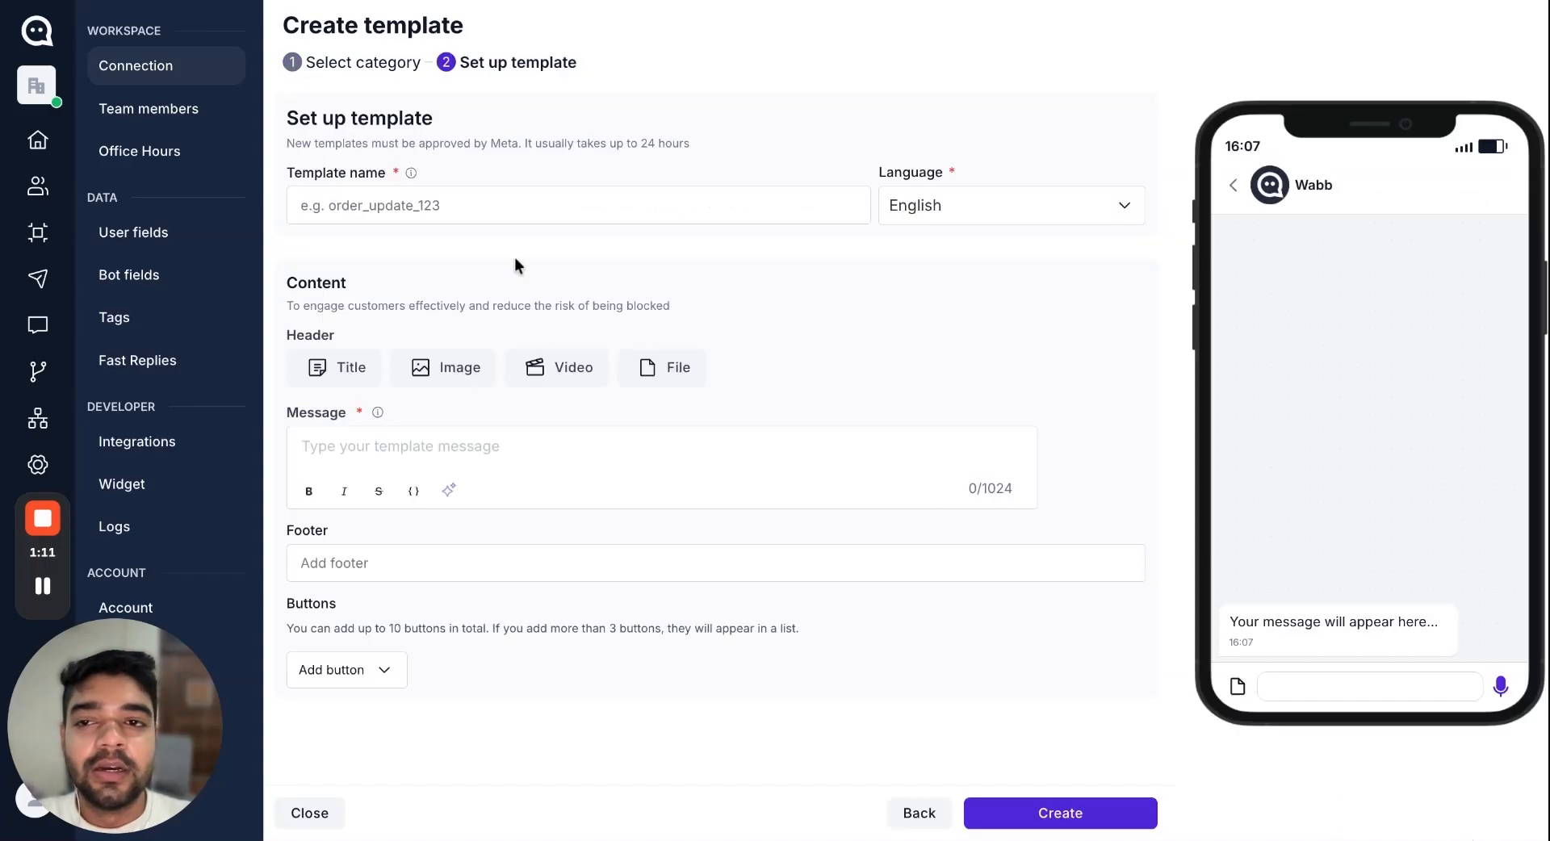
# Name the template webinar and enter the WABB Webinar confirmation message with greeting, session, number of attendees and thank-you lines
pyautogui.click(492, 221)
pyautogui.write('webinar')
pyautogui.click(387, 441)
pyautogui.write('Hi Your registration for WABB Webinar has been confirmed. Session: Number of attendees: Thank you for registering.')
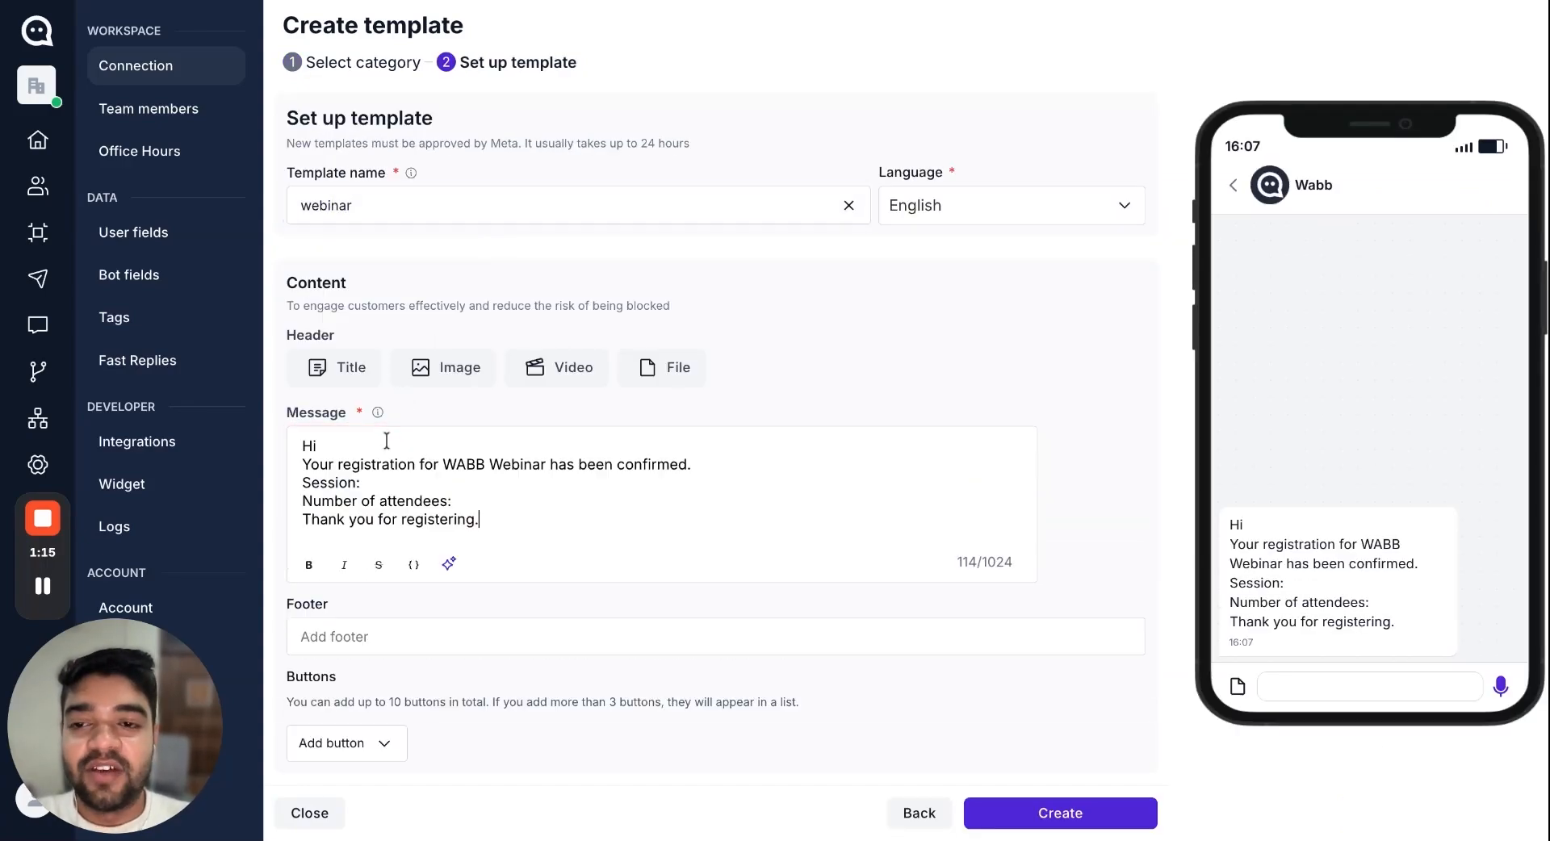
# Separate the message's paragraphs with blank lines after the greeting, the confirmation sentence and the number of attendees line
pyautogui.click(528, 452)
pyautogui.press('Return')
pyautogui.click(725, 483)
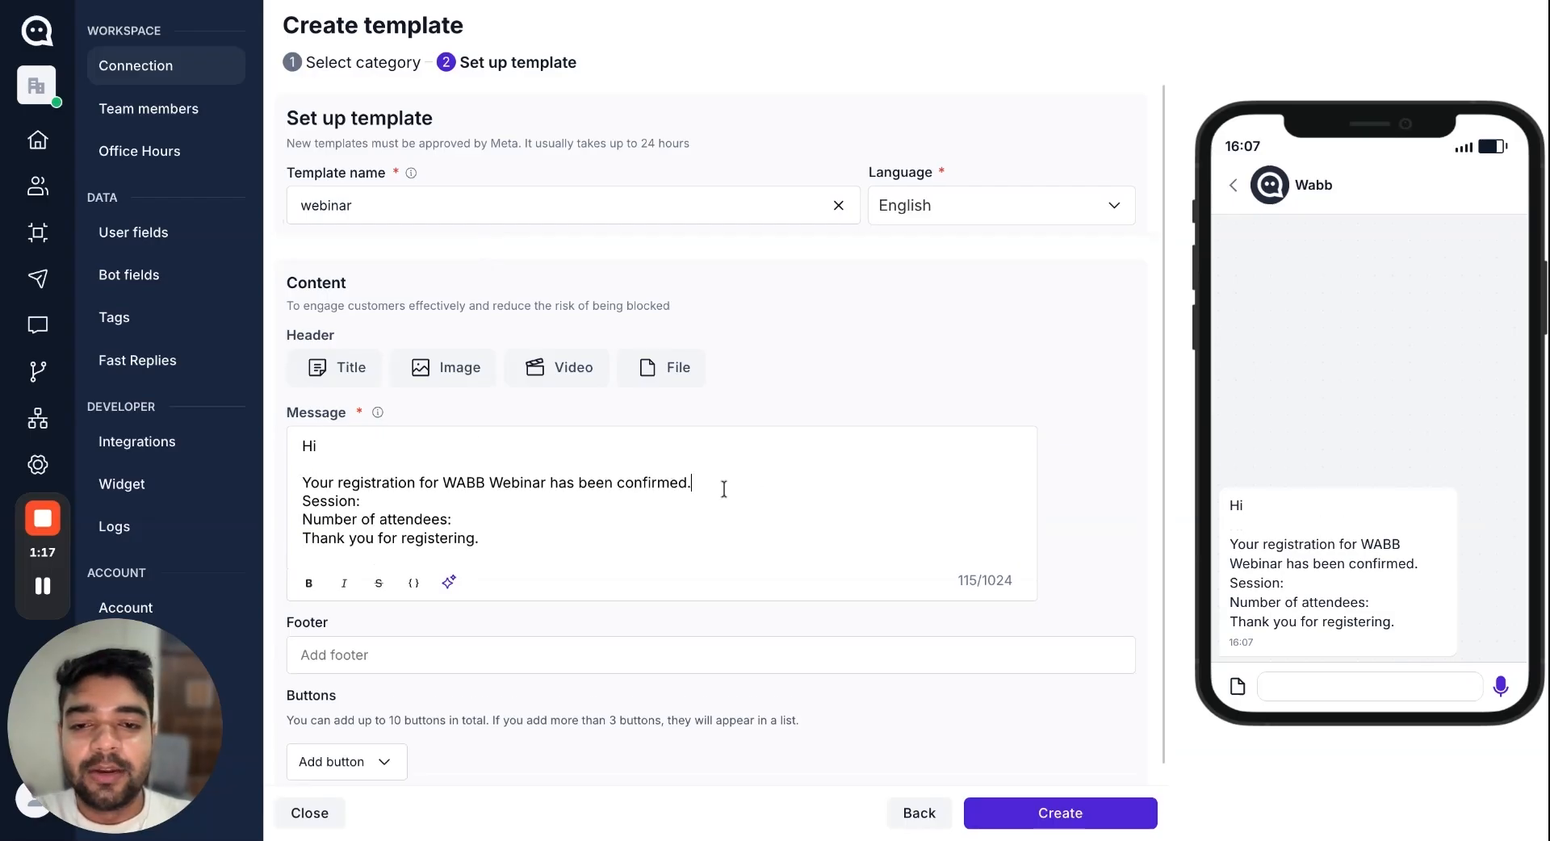
pyautogui.press('Return')
pyautogui.click(500, 539)
pyautogui.press('Return')
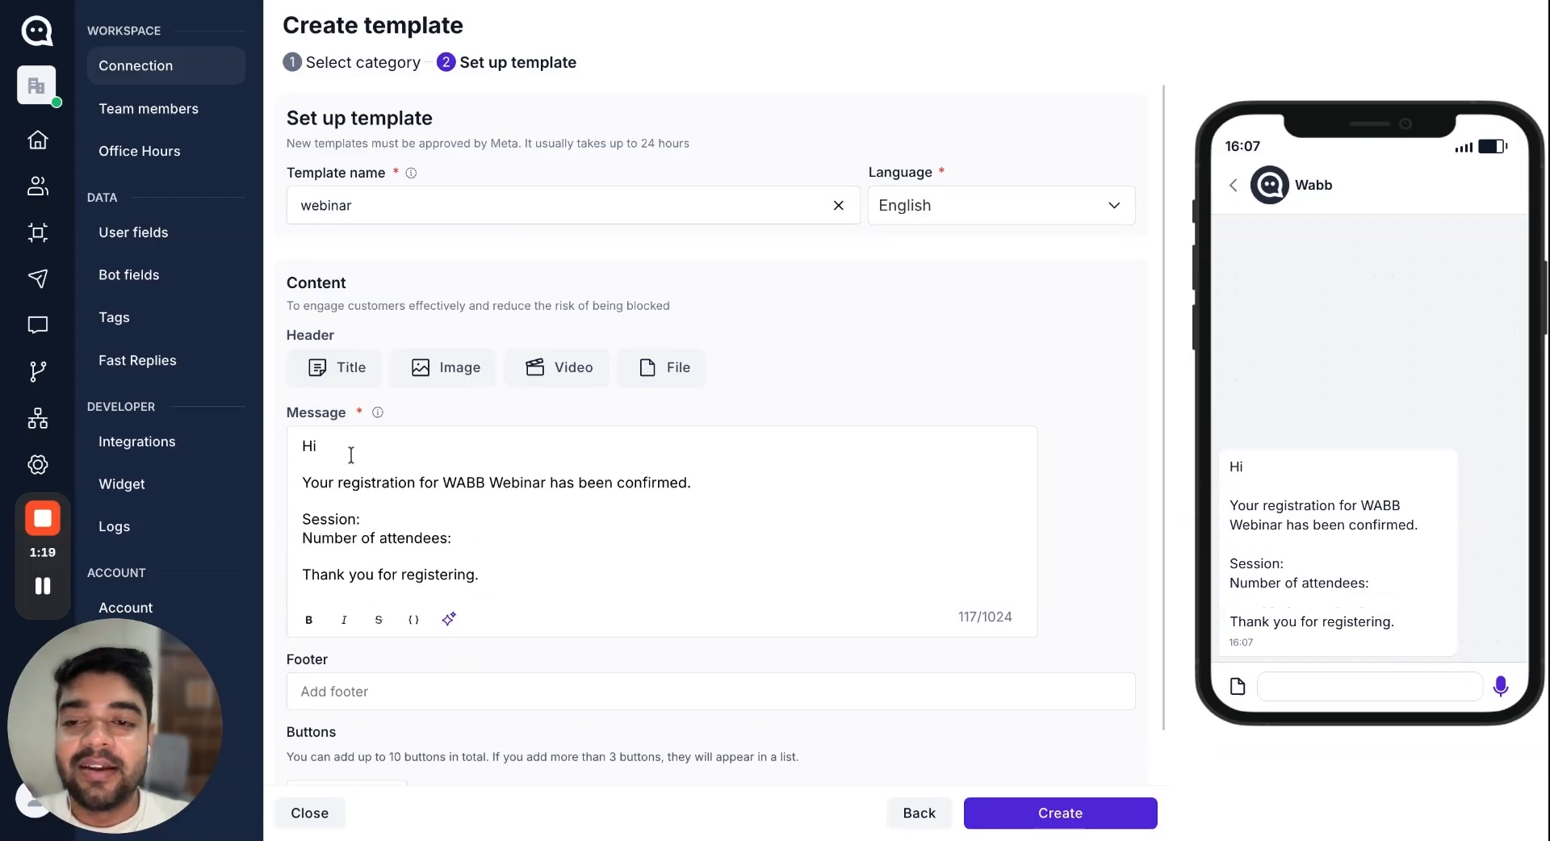
# Insert the full_name variable and a comma after "Hi", and the session variable after "Session:" in the message
pyautogui.click(413, 620)
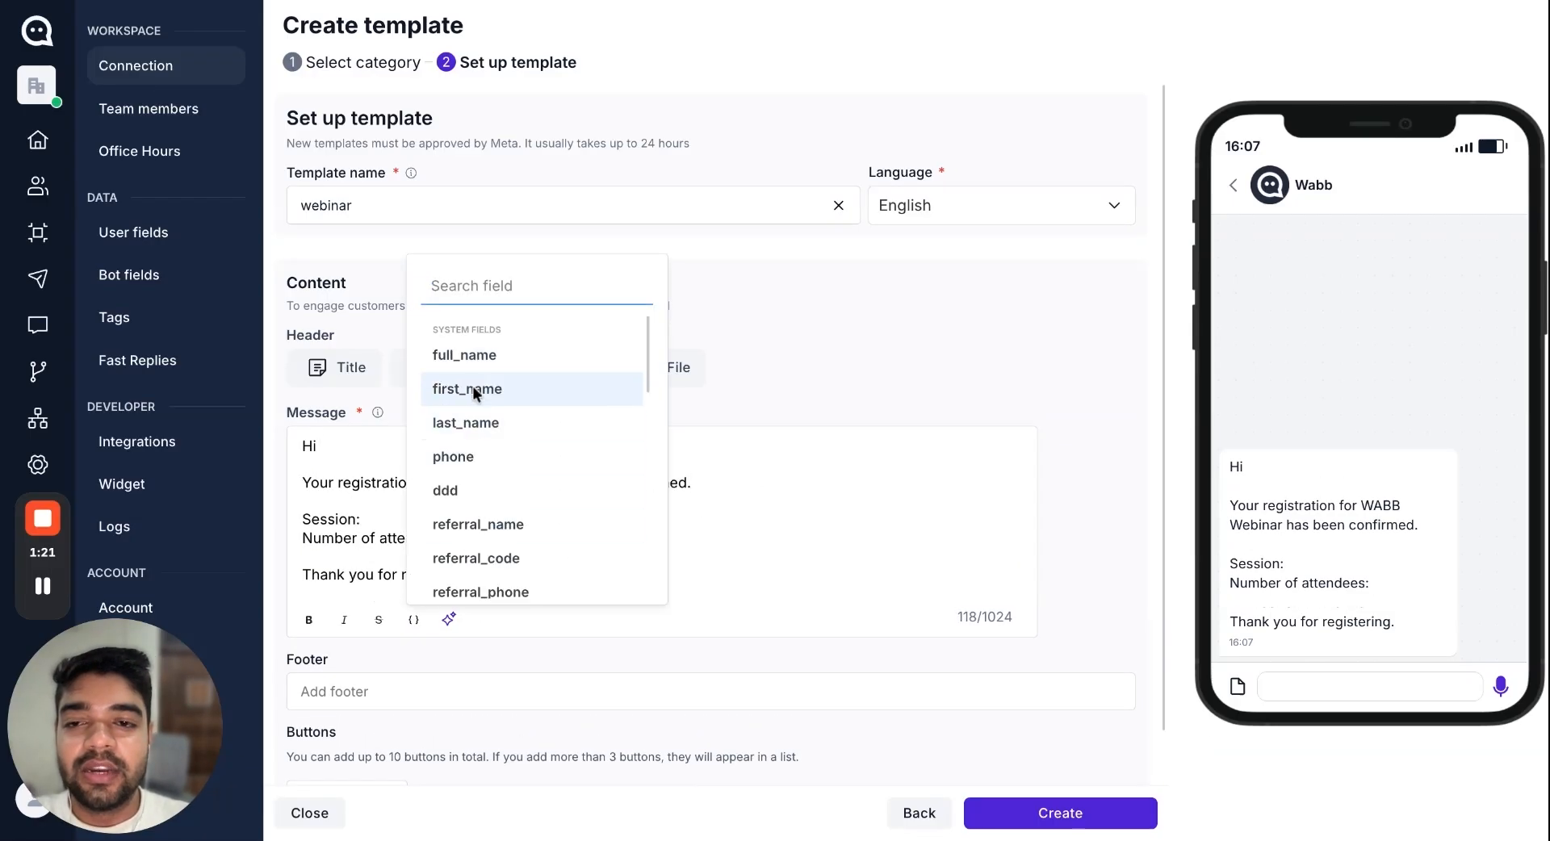
pyautogui.click(473, 360)
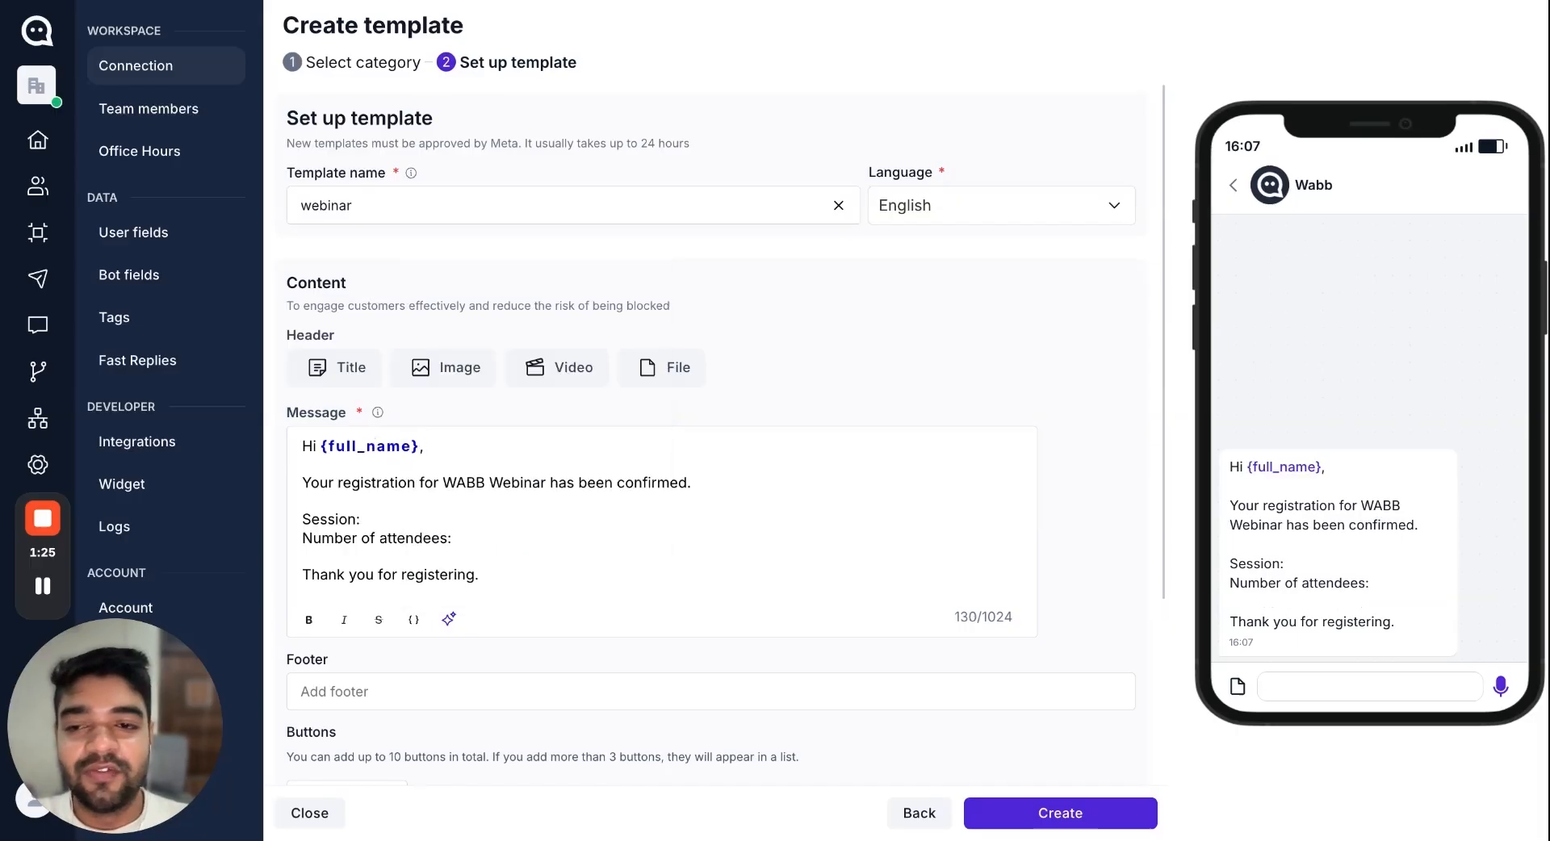
pyautogui.click(414, 517)
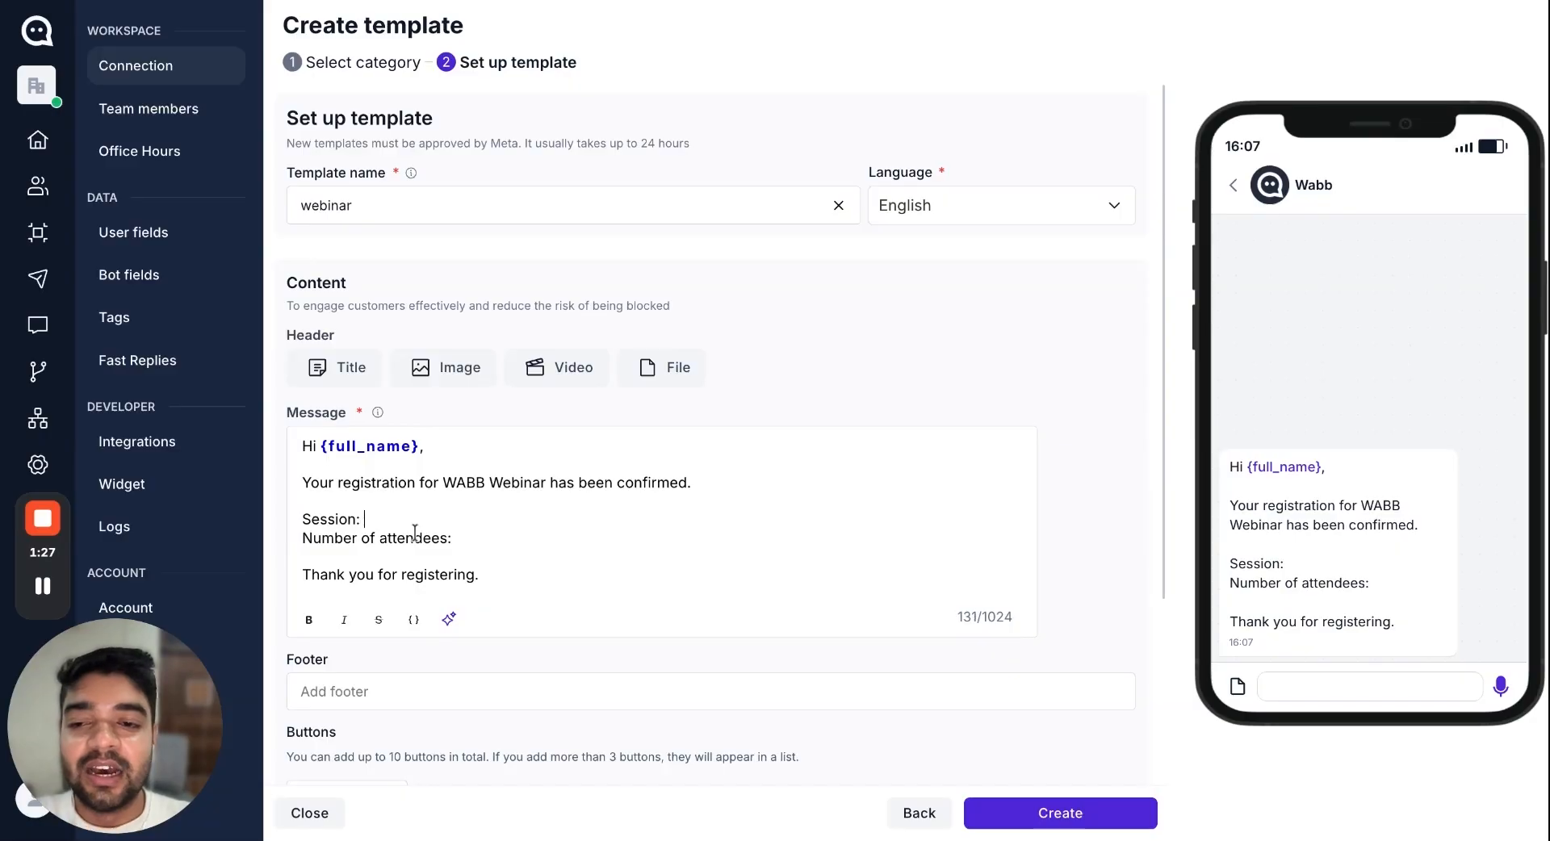
pyautogui.click(413, 622)
pyautogui.scroll(-5, 528, 387)
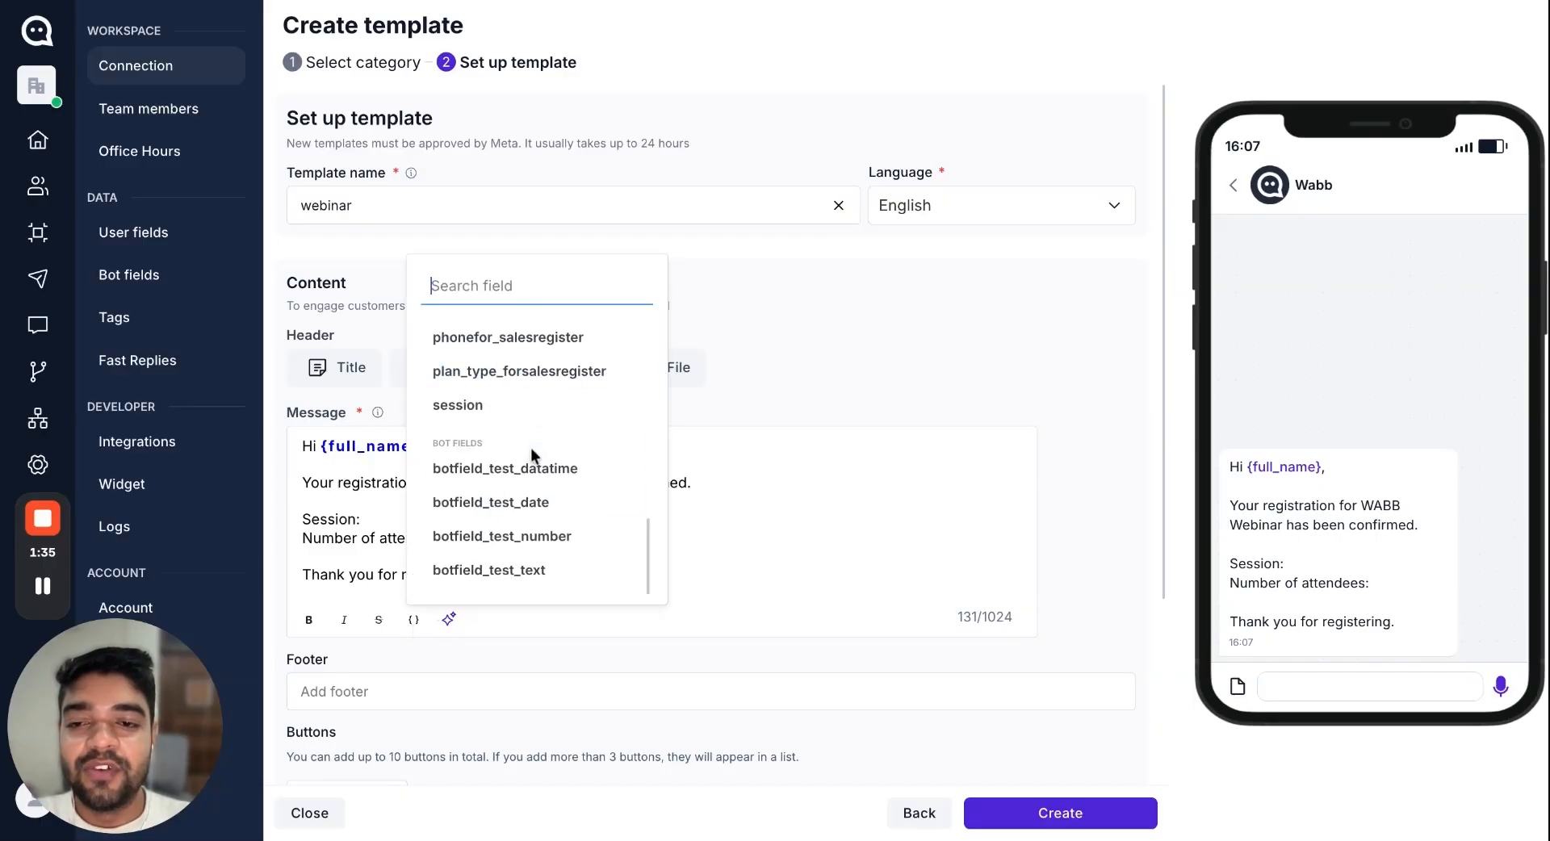
pyautogui.click(502, 405)
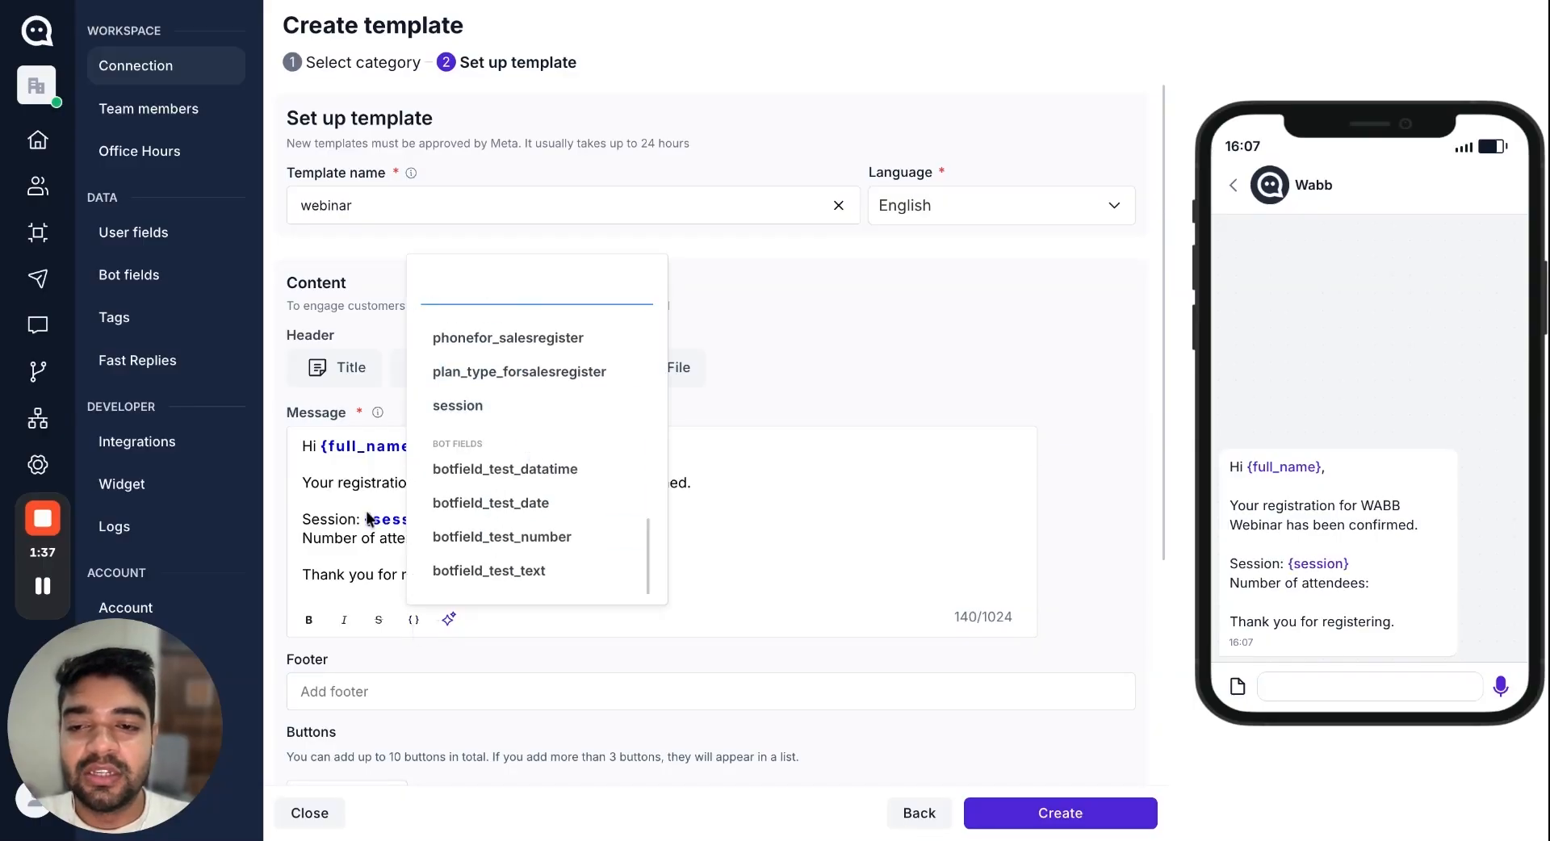
# Insert the attendees variable after "Number of attendees:" in the message
pyautogui.click(495, 557)
pyautogui.click(414, 620)
pyautogui.write('att')
pyautogui.click(522, 353)
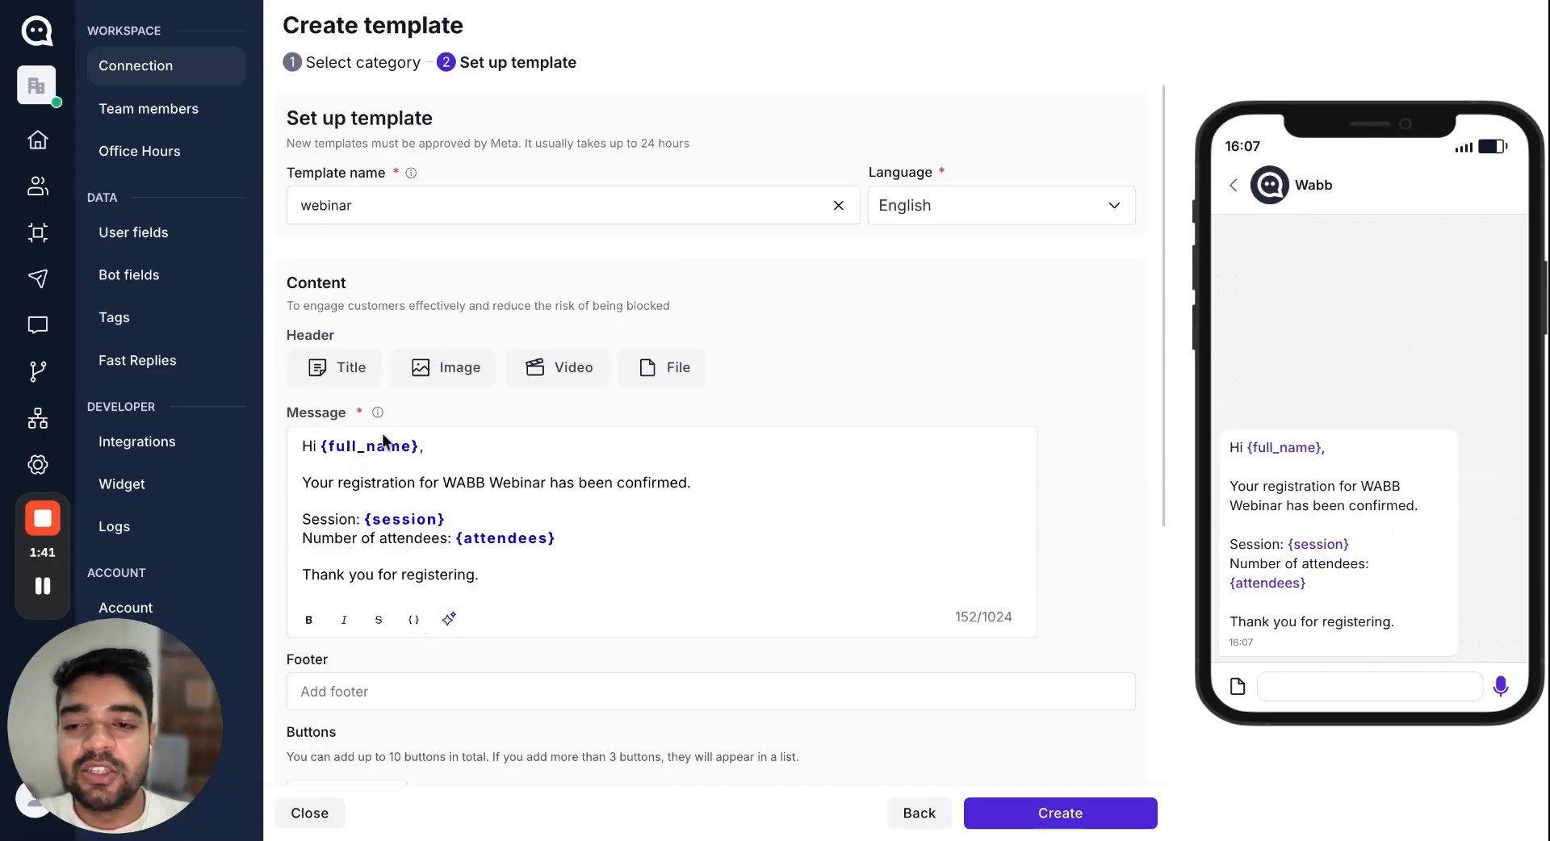
# Enter the variable samples: a first name for full_name, Morning Session for session and three for attendees
pyautogui.scroll(-2, 759, 536)
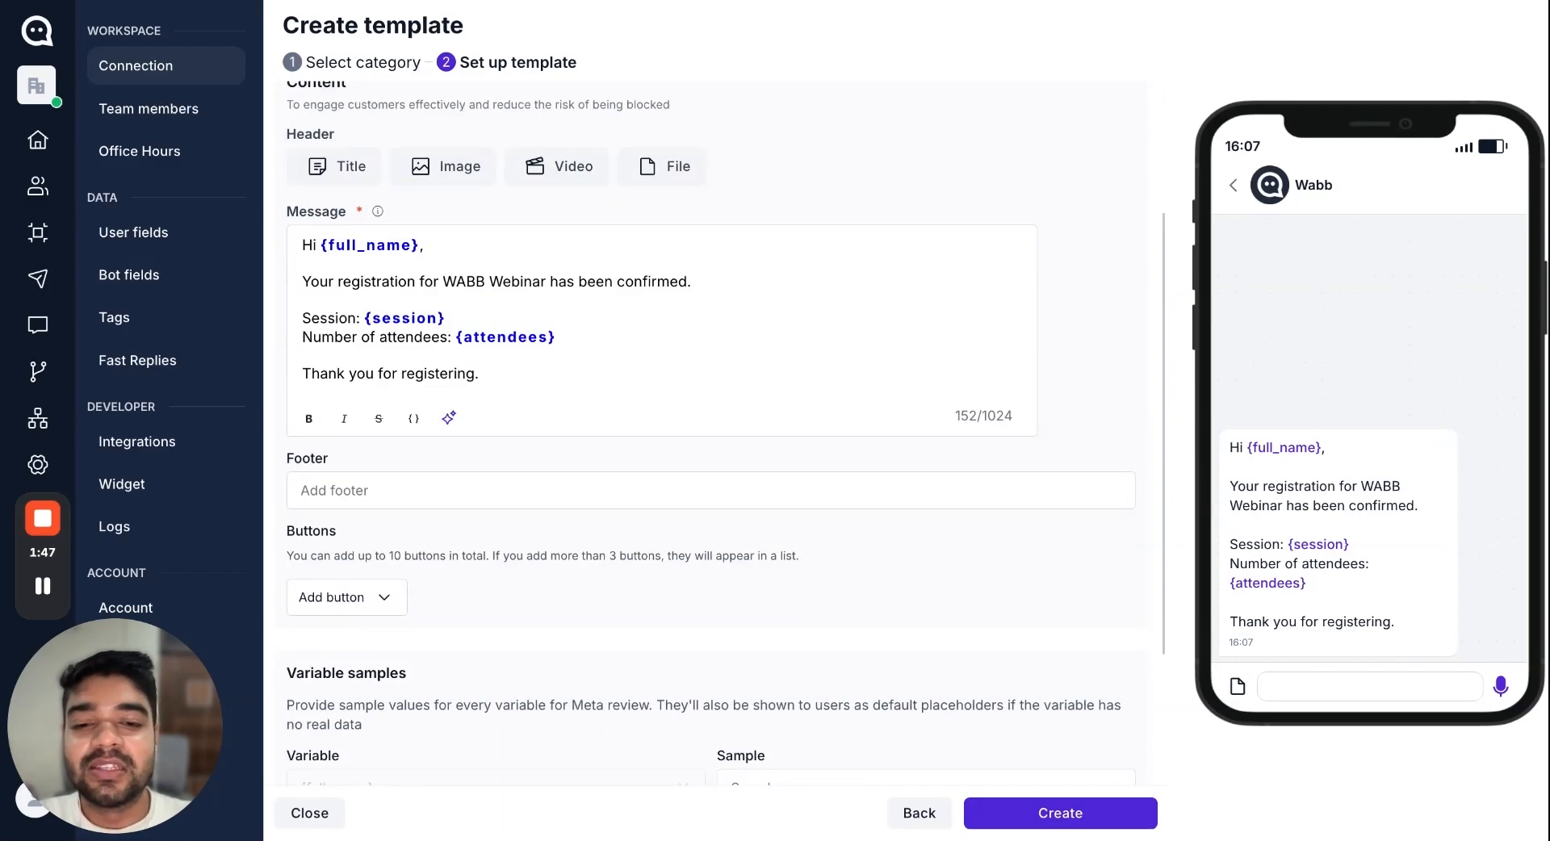
pyautogui.scroll(-2, 795, 553)
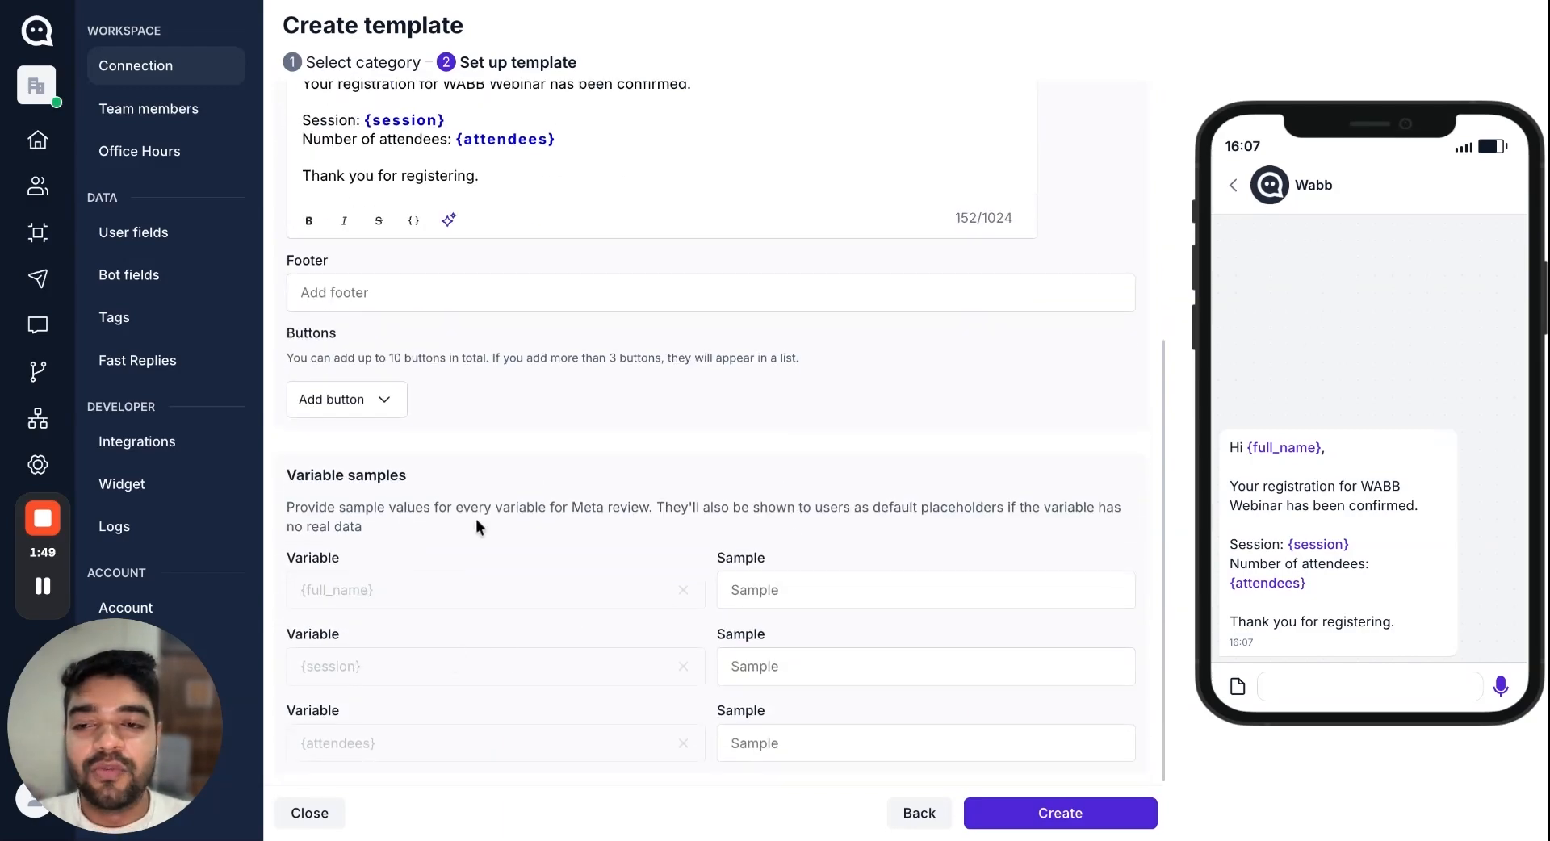
pyautogui.scroll(4, 526, 162)
pyautogui.scroll(-4, 495, 332)
pyautogui.scroll(4, 531, 300)
pyautogui.scroll(-4, 653, 513)
pyautogui.click(865, 597)
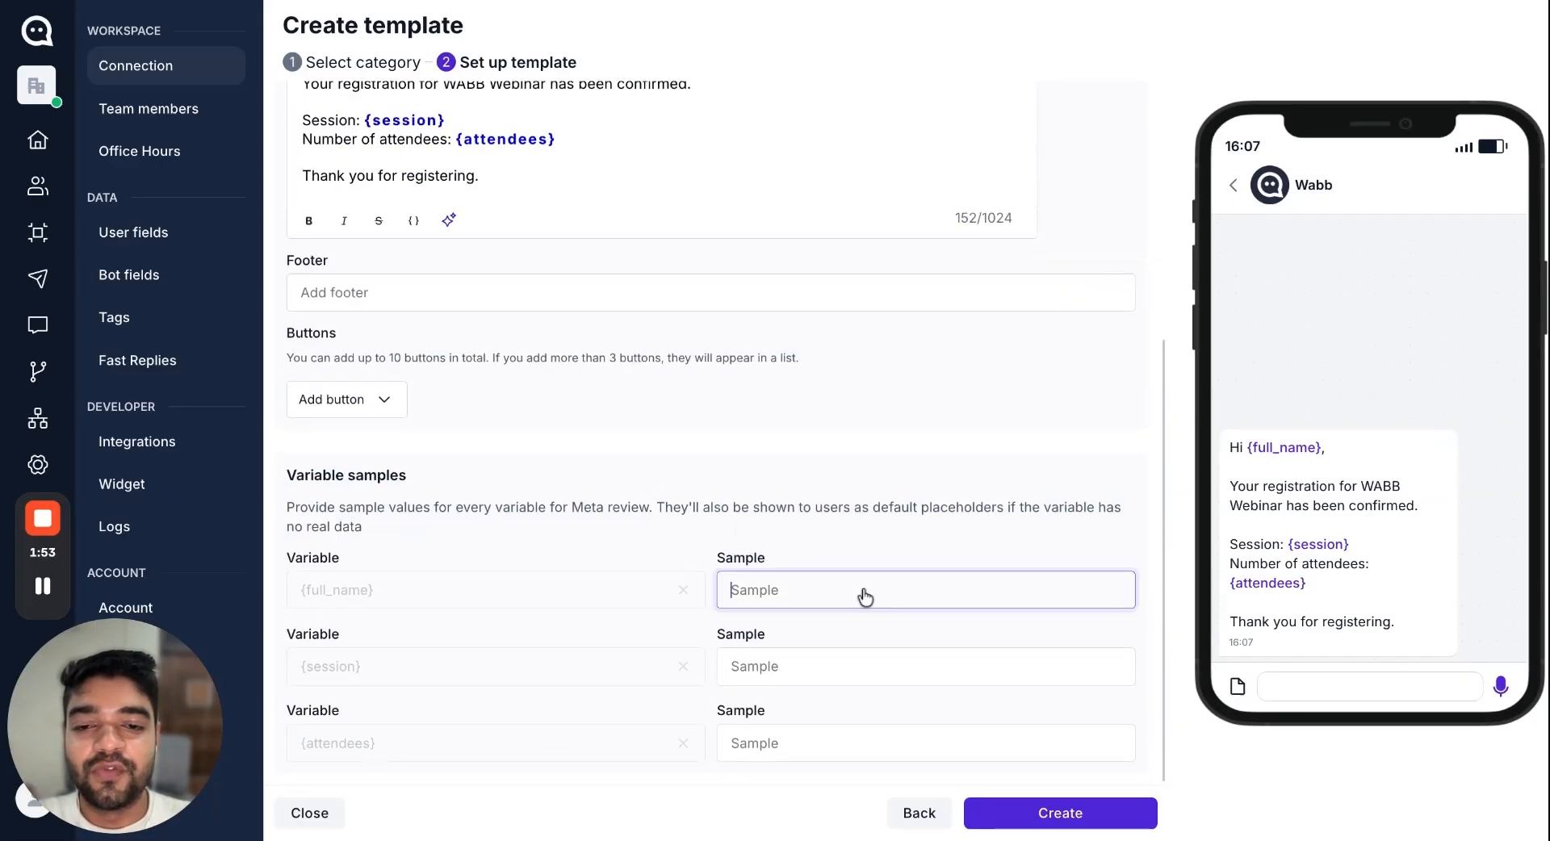
pyautogui.write('Vibhu')
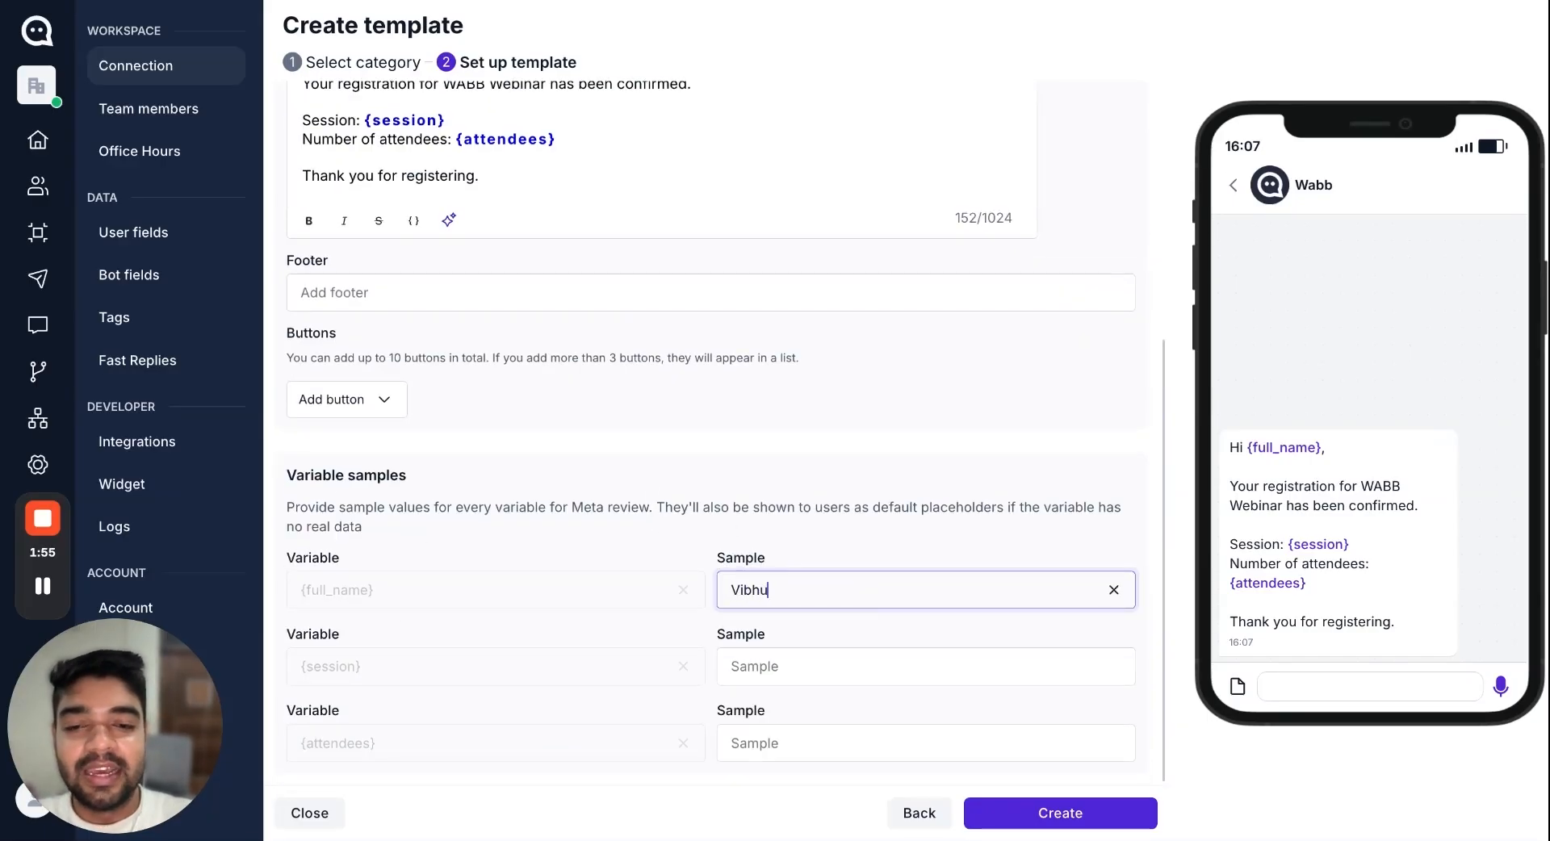
pyautogui.click(909, 670)
pyautogui.write('Morning Session')
pyautogui.click(894, 753)
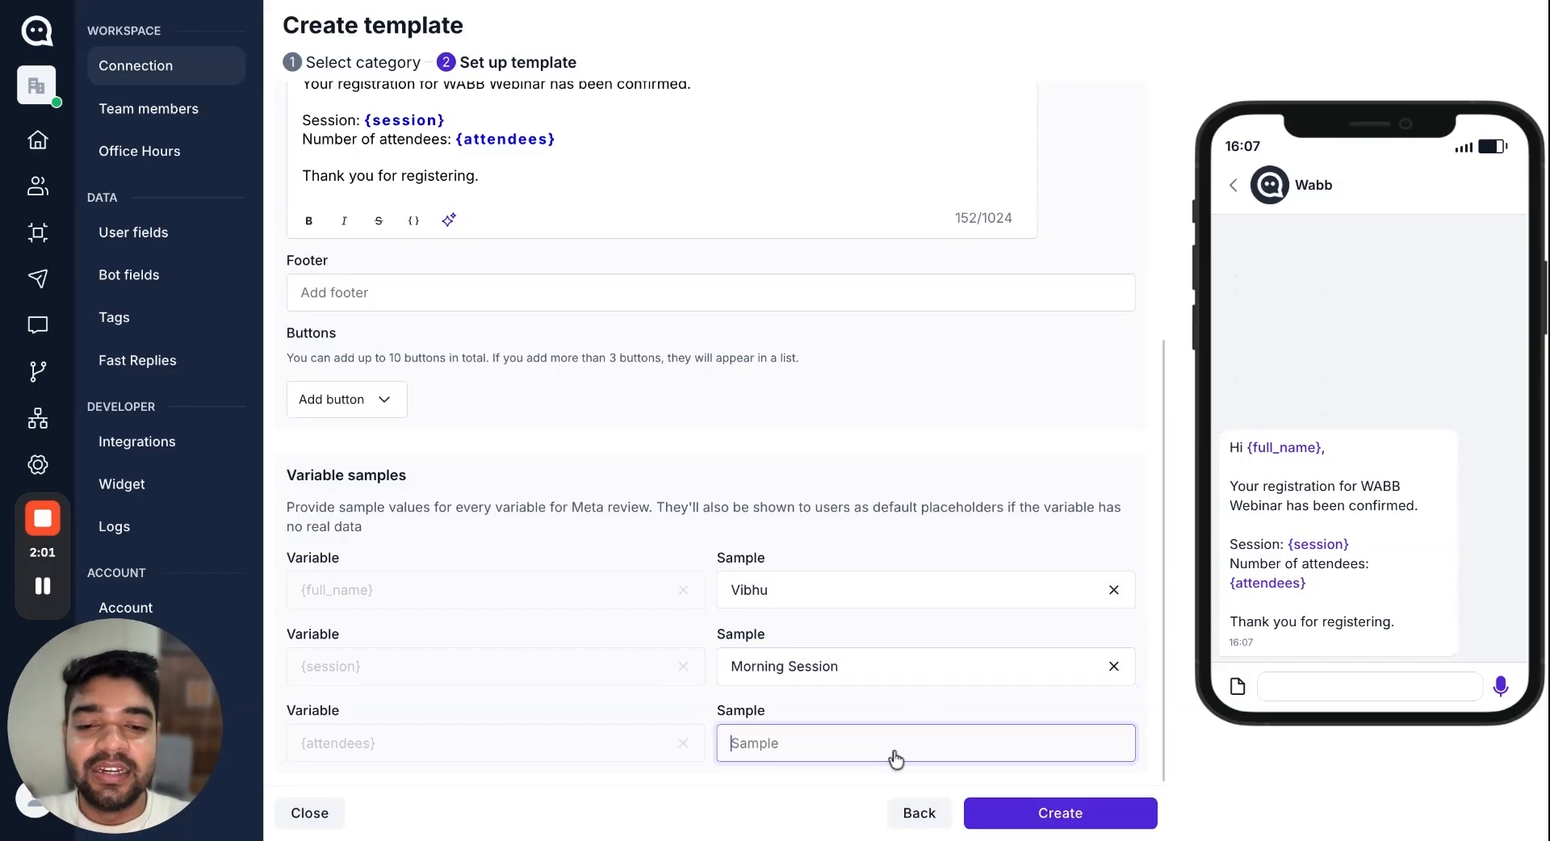
pyautogui.write('three')
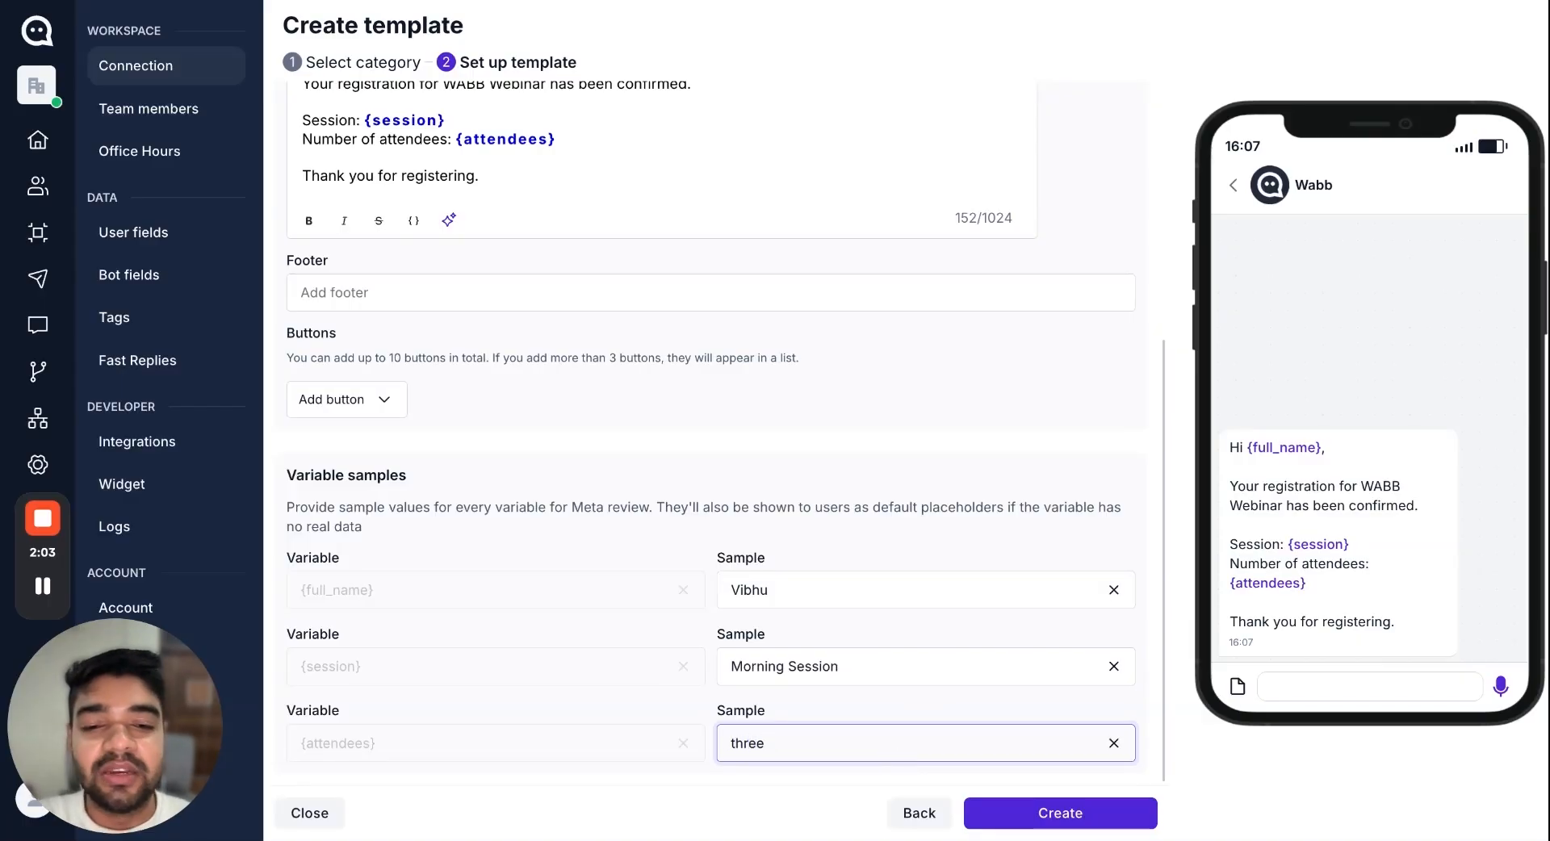
# Review the template's message and variable samples, and open the connection's list of message templates
pyautogui.scroll(5, 875, 355)
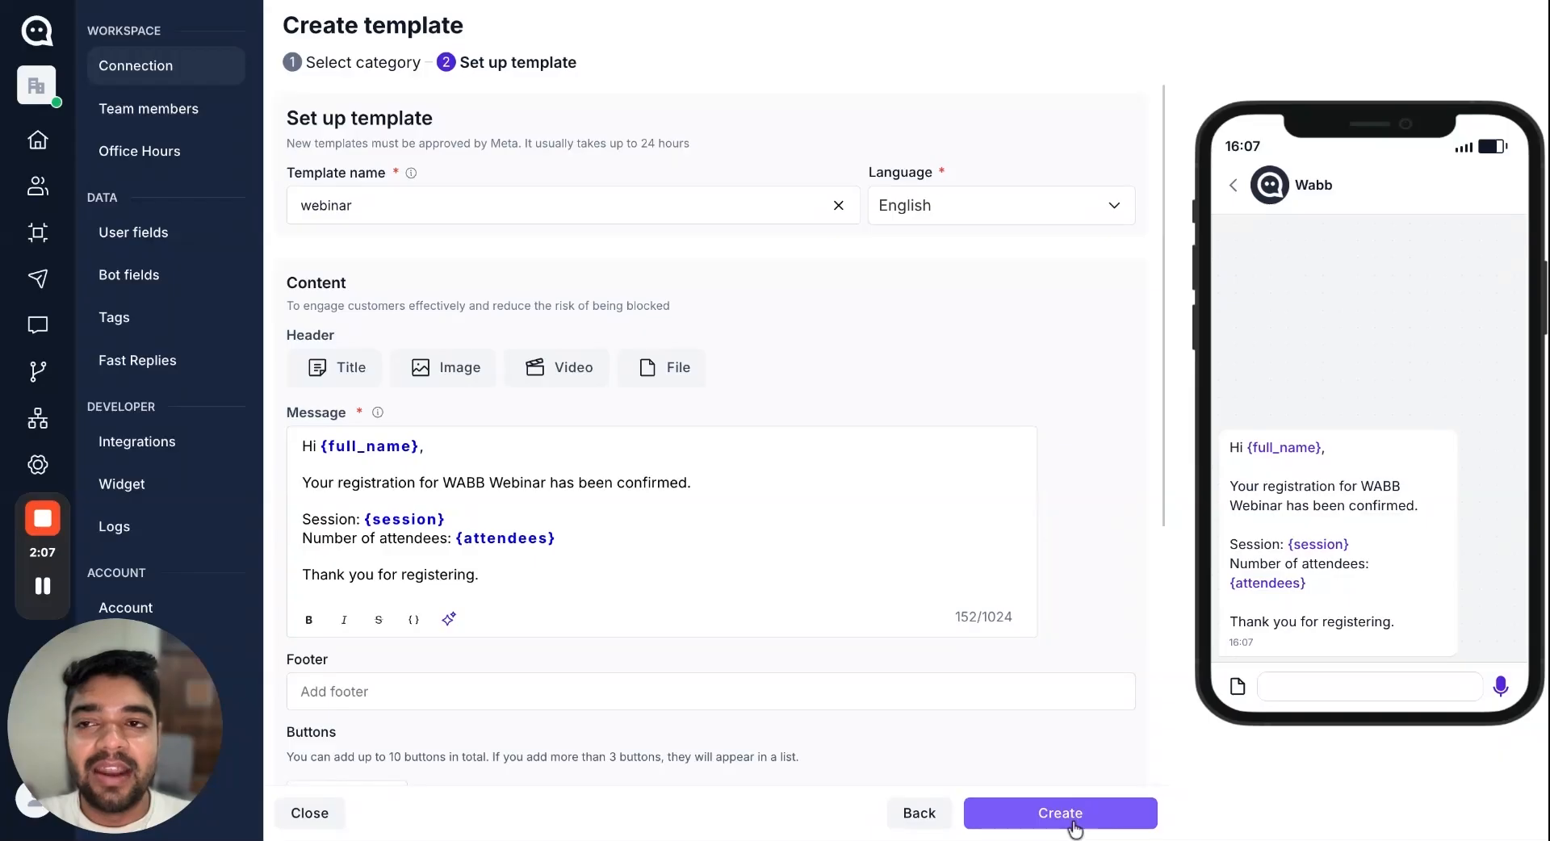
pyautogui.scroll(-5, 965, 612)
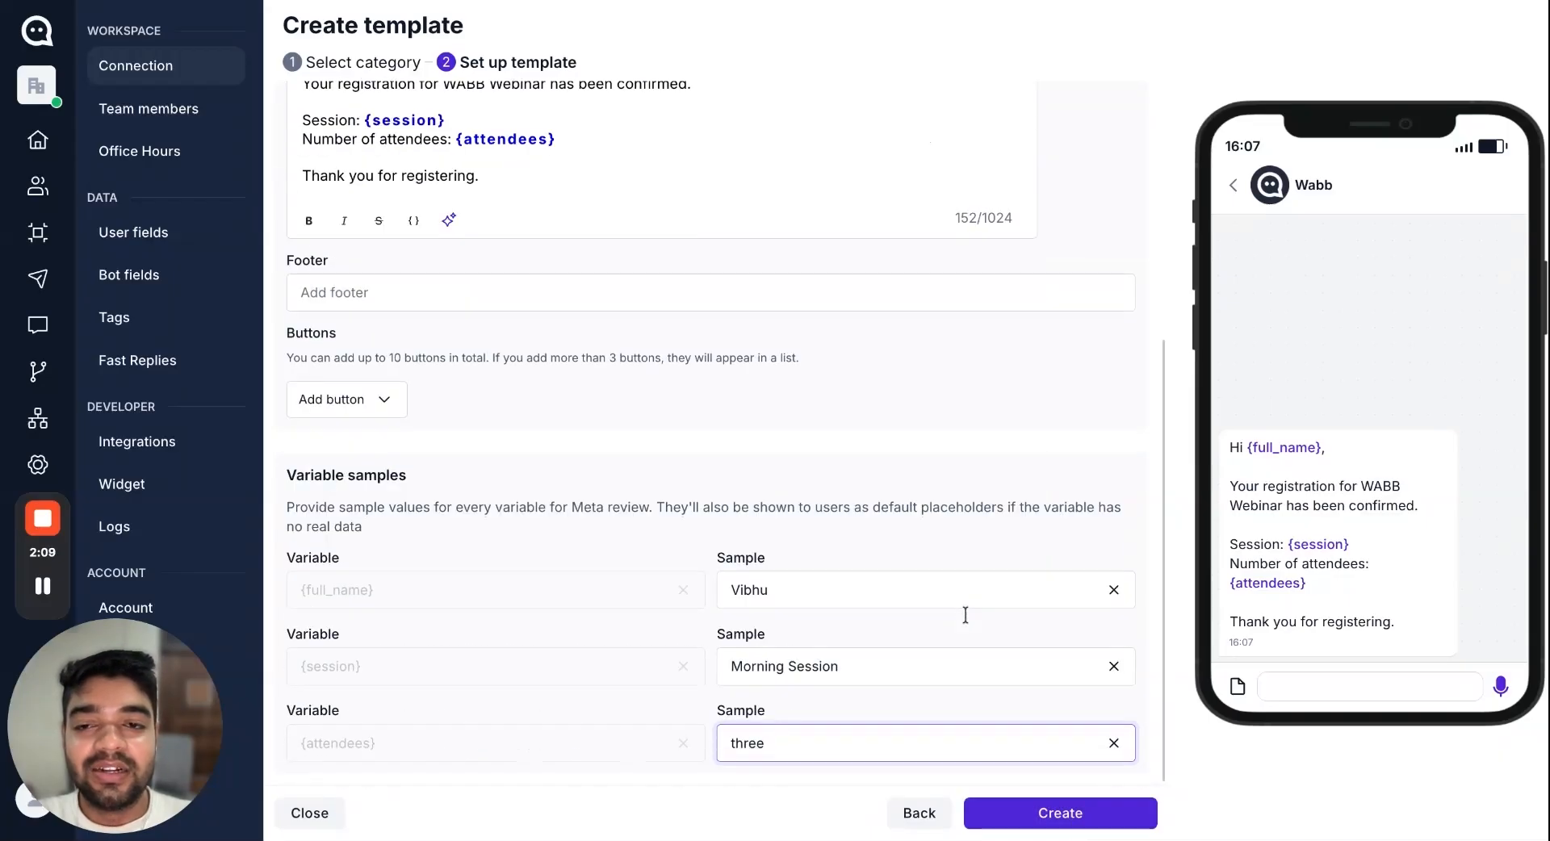
pyautogui.scroll(5, 965, 610)
pyautogui.click(214, 66)
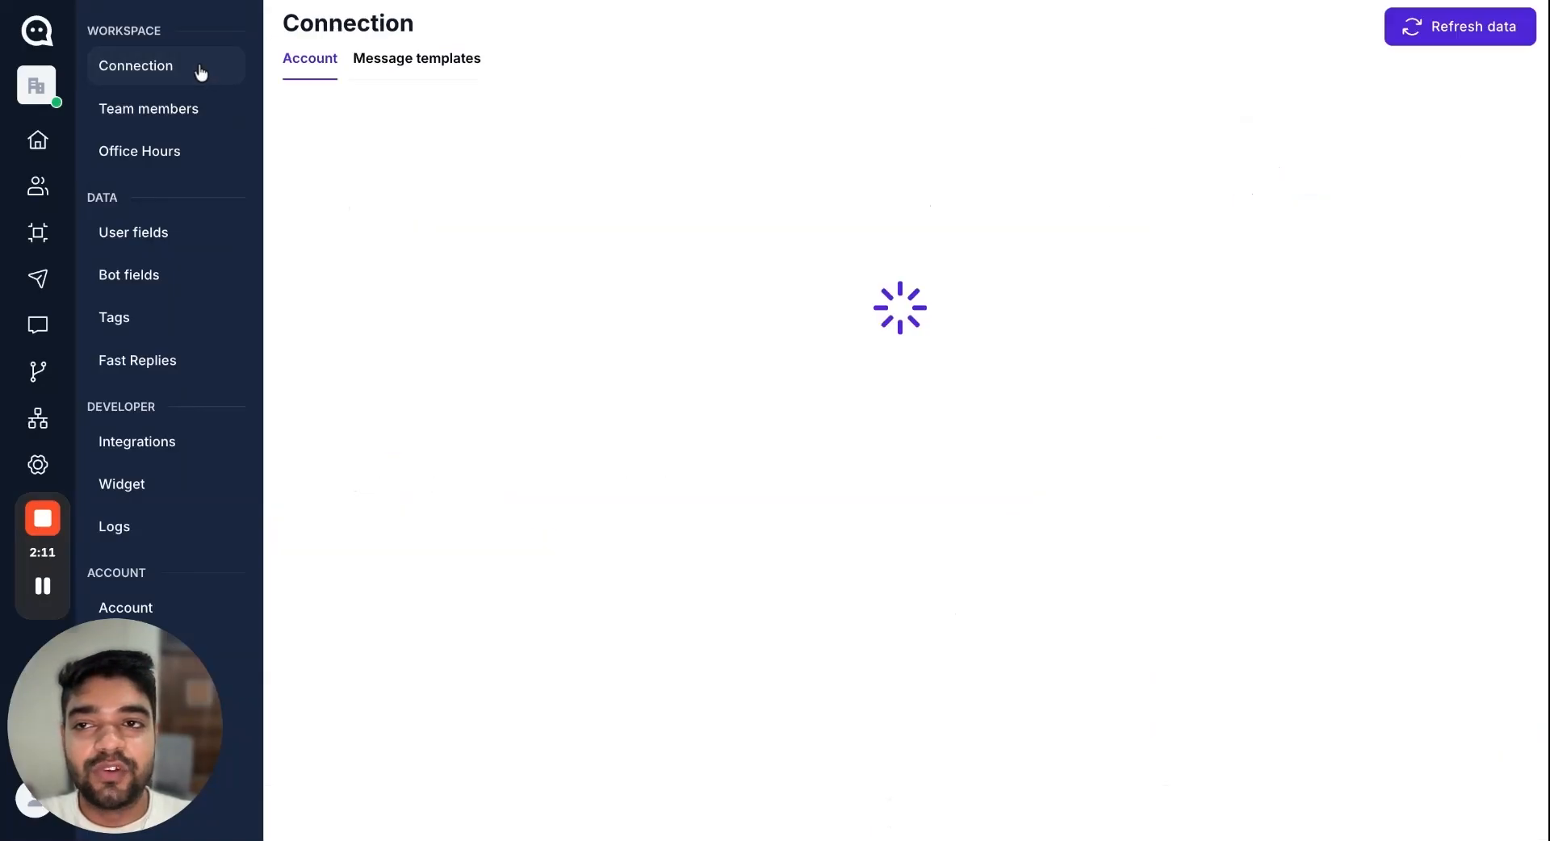
pyautogui.click(403, 65)
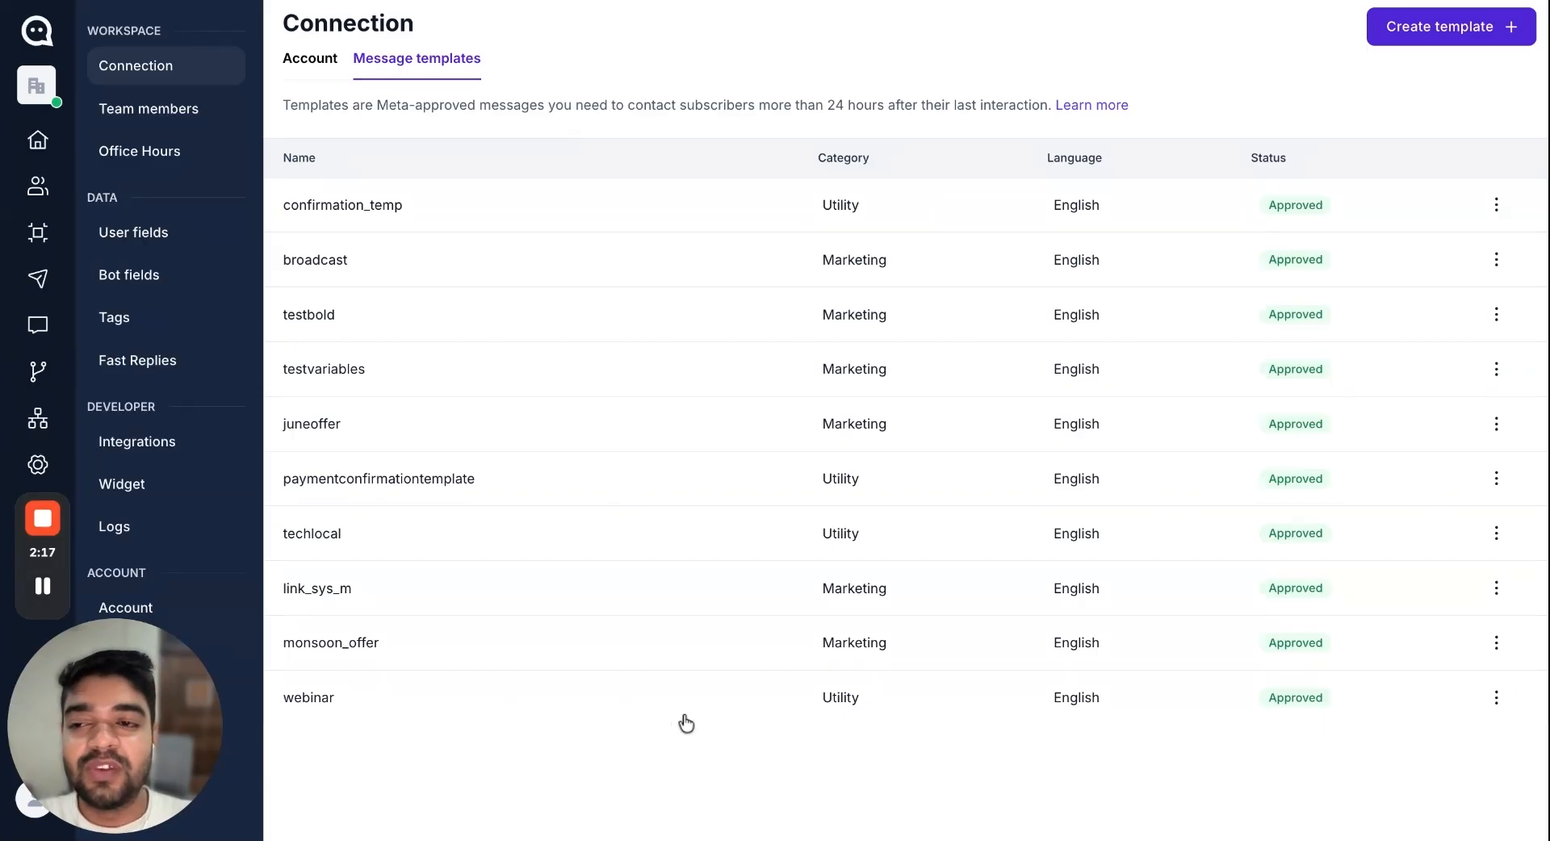
# Open the webinar confirmation msg flow, examine its connected blocks and return to the list of flows
pyautogui.click(36, 373)
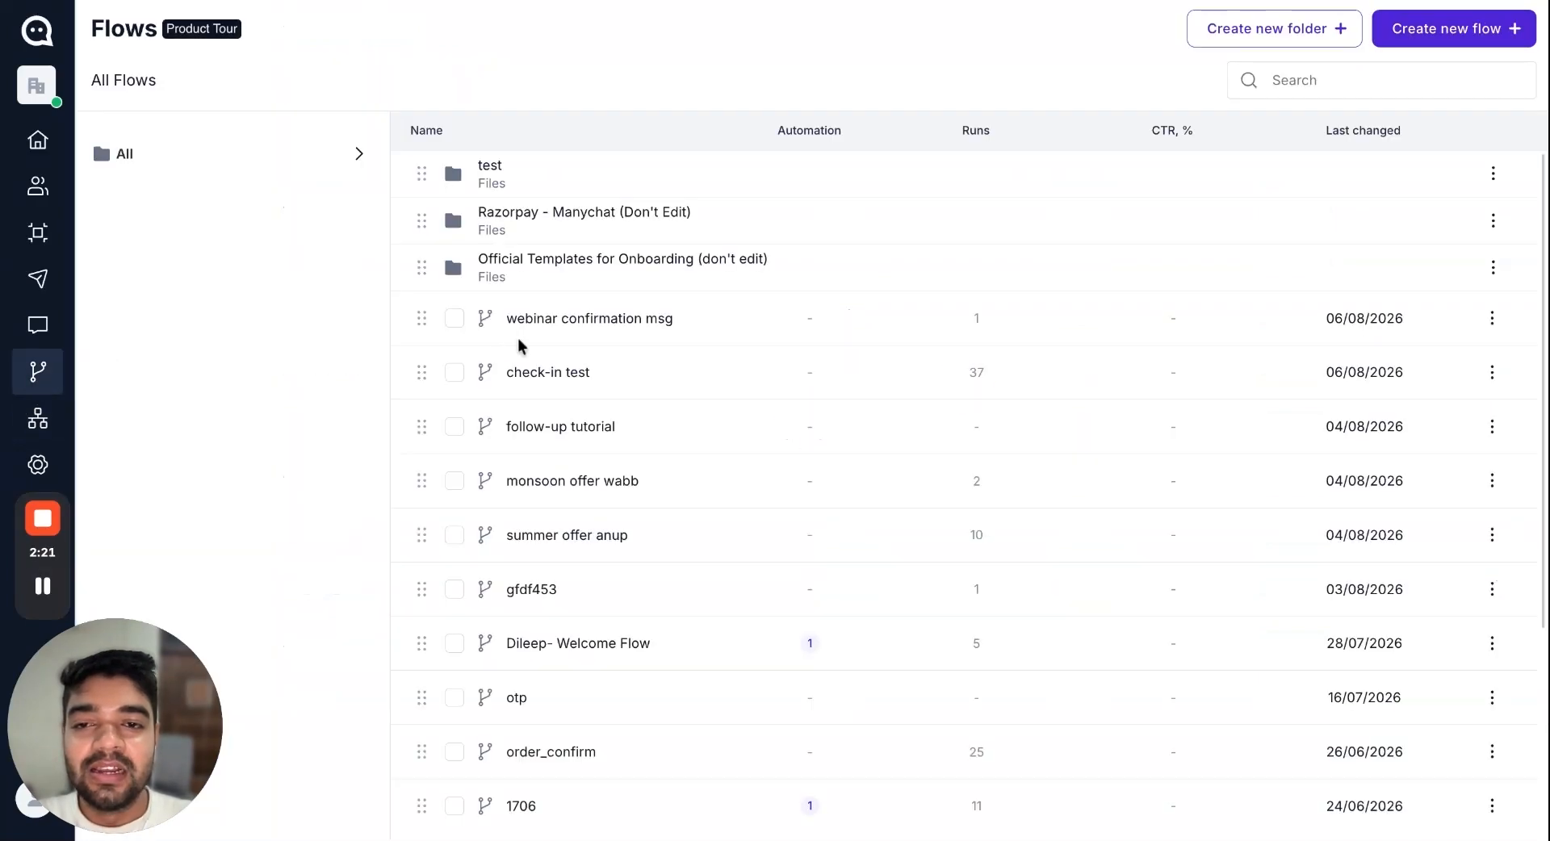
pyautogui.click(578, 333)
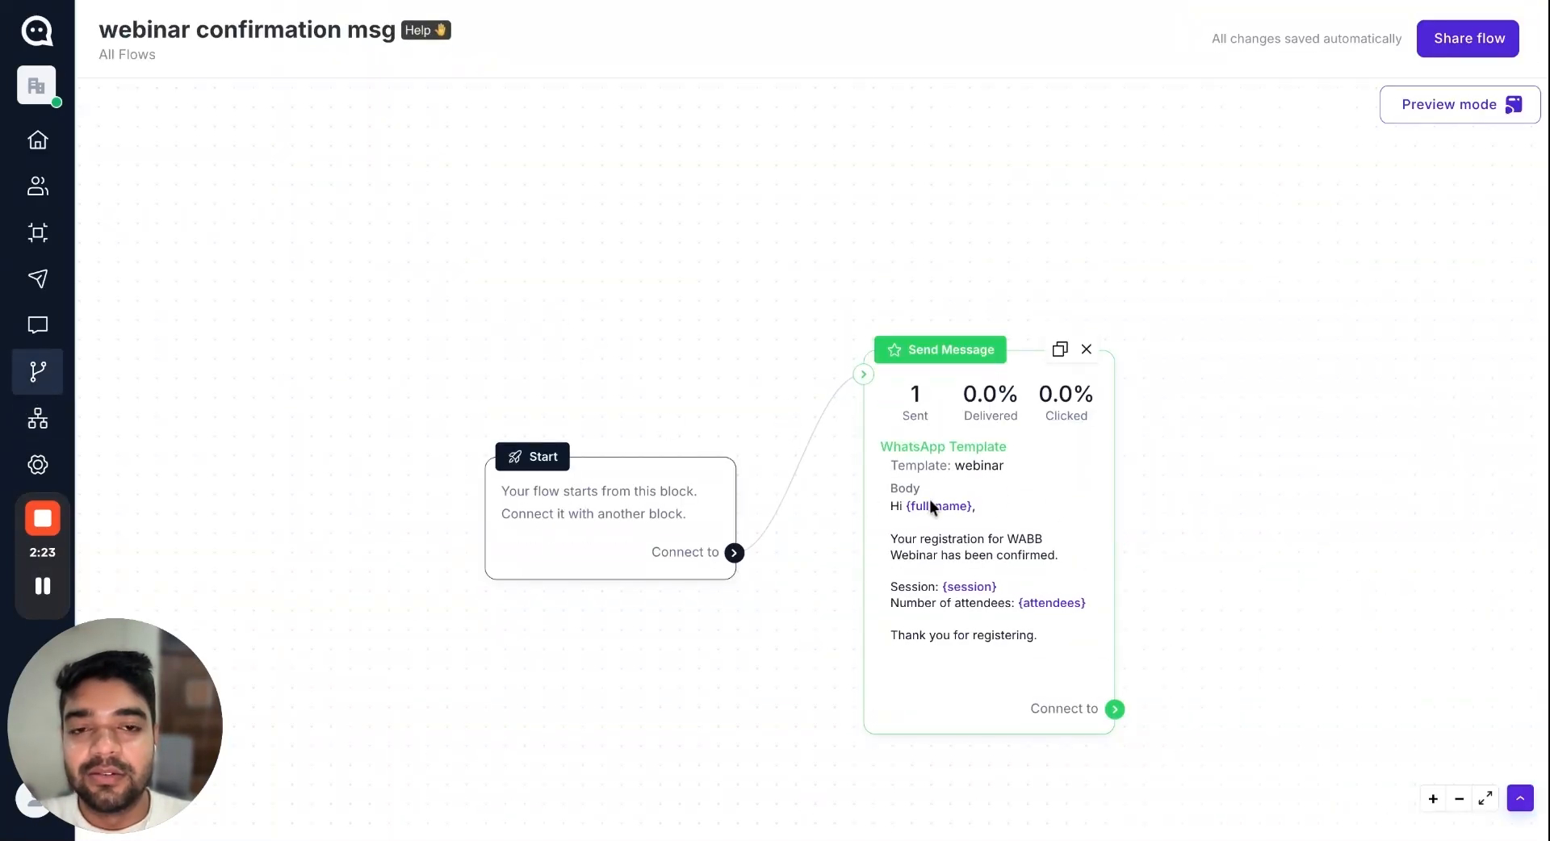
pyautogui.moveTo(982, 560); pyautogui.dragTo(985, 526)
pyautogui.moveTo(623, 536); pyautogui.dragTo(588, 525)
pyautogui.click(37, 373)
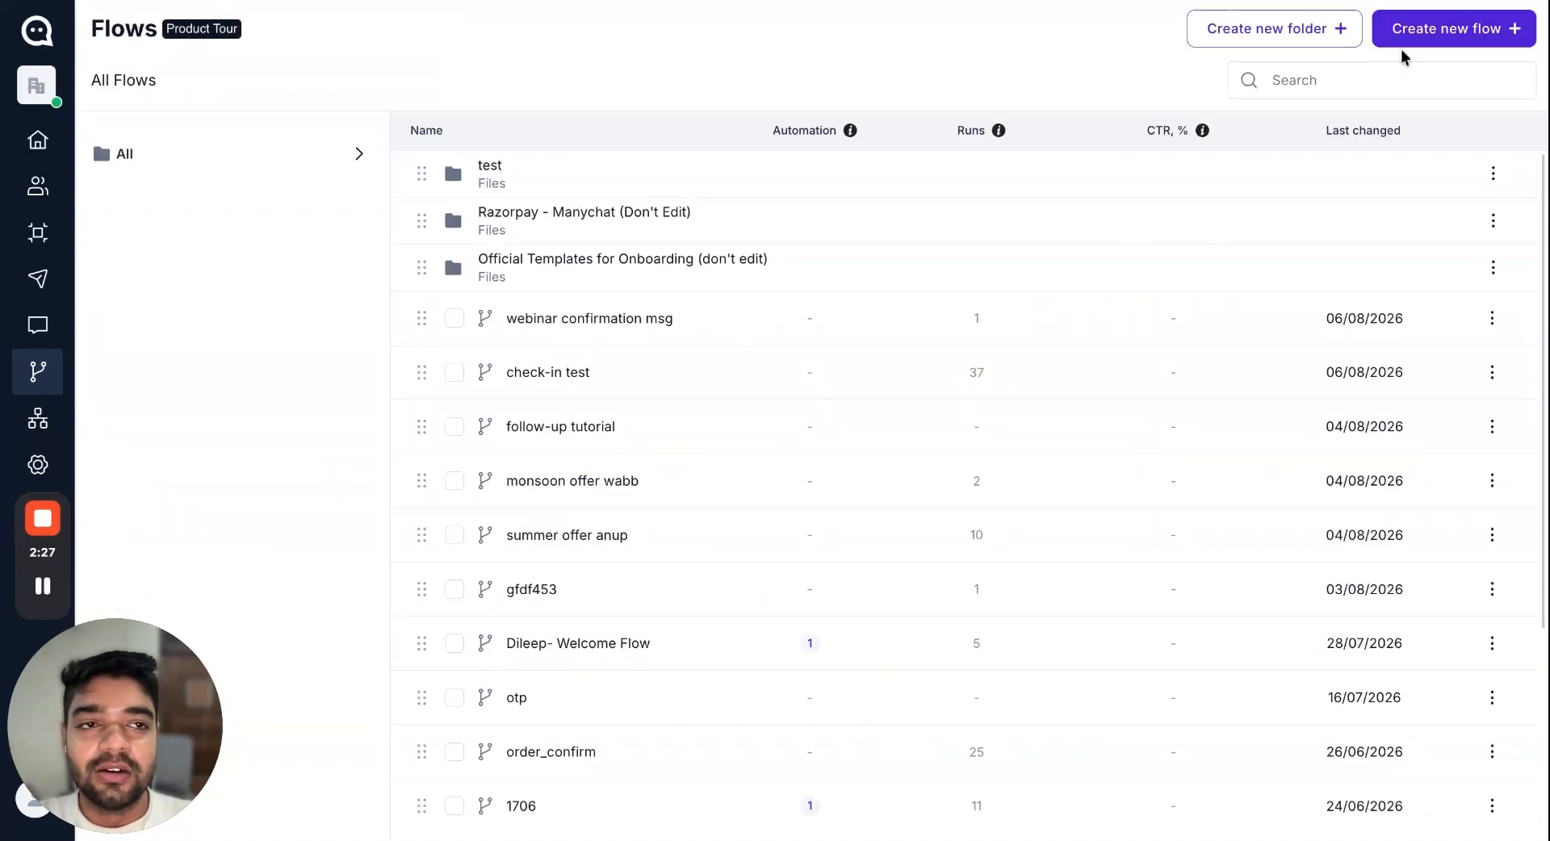
pyautogui.click(1449, 28)
pyautogui.click(938, 289)
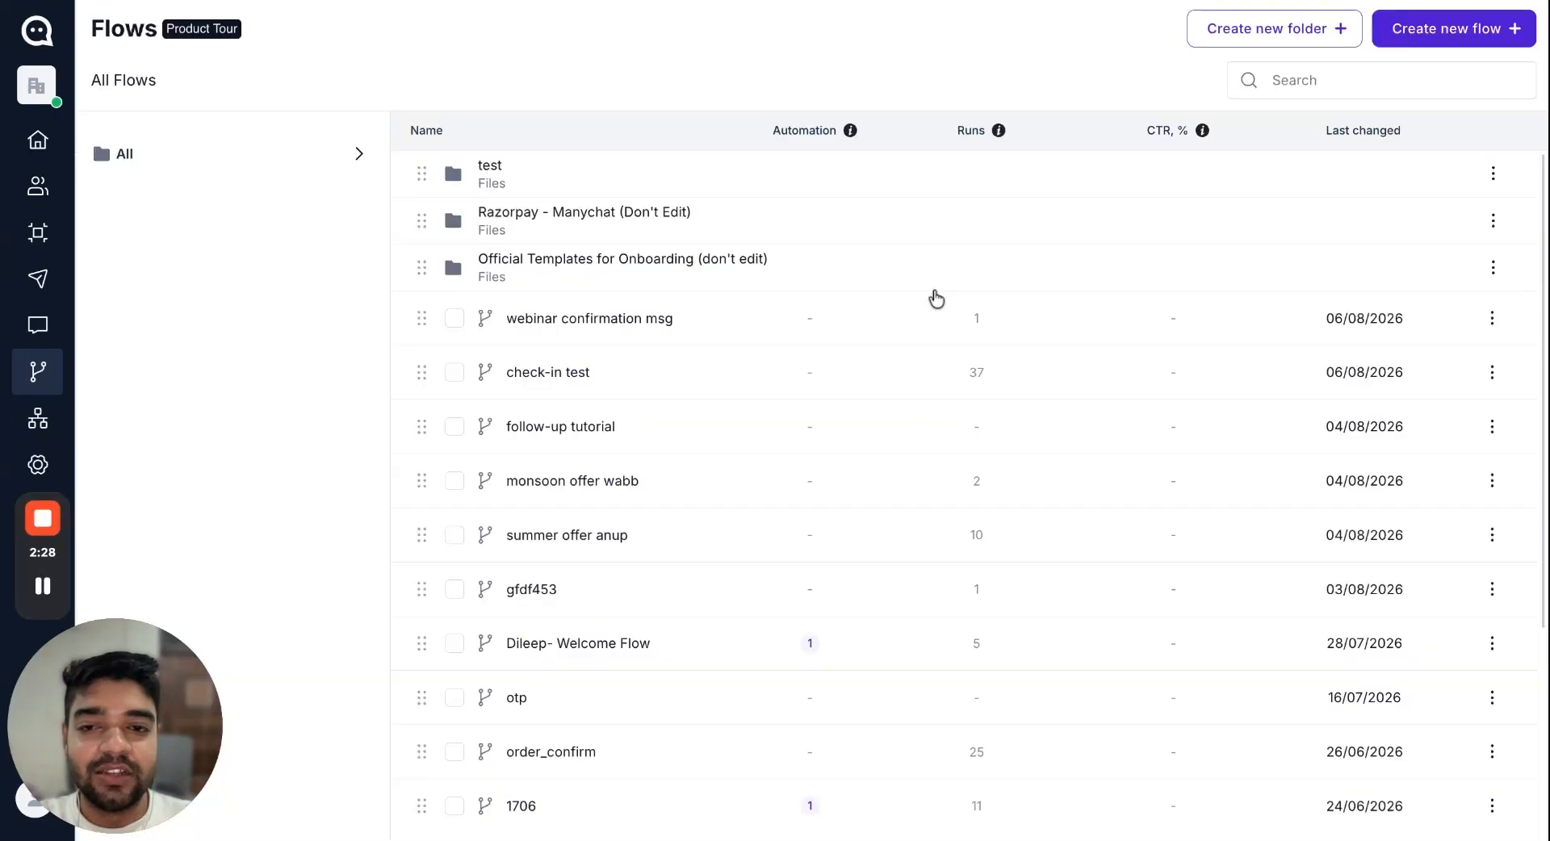
# In the webinar confirmation msg flow, select the webinar template for the Send Message block outside the 24-hour messaging window
pyautogui.click(602, 330)
pyautogui.click(1045, 464)
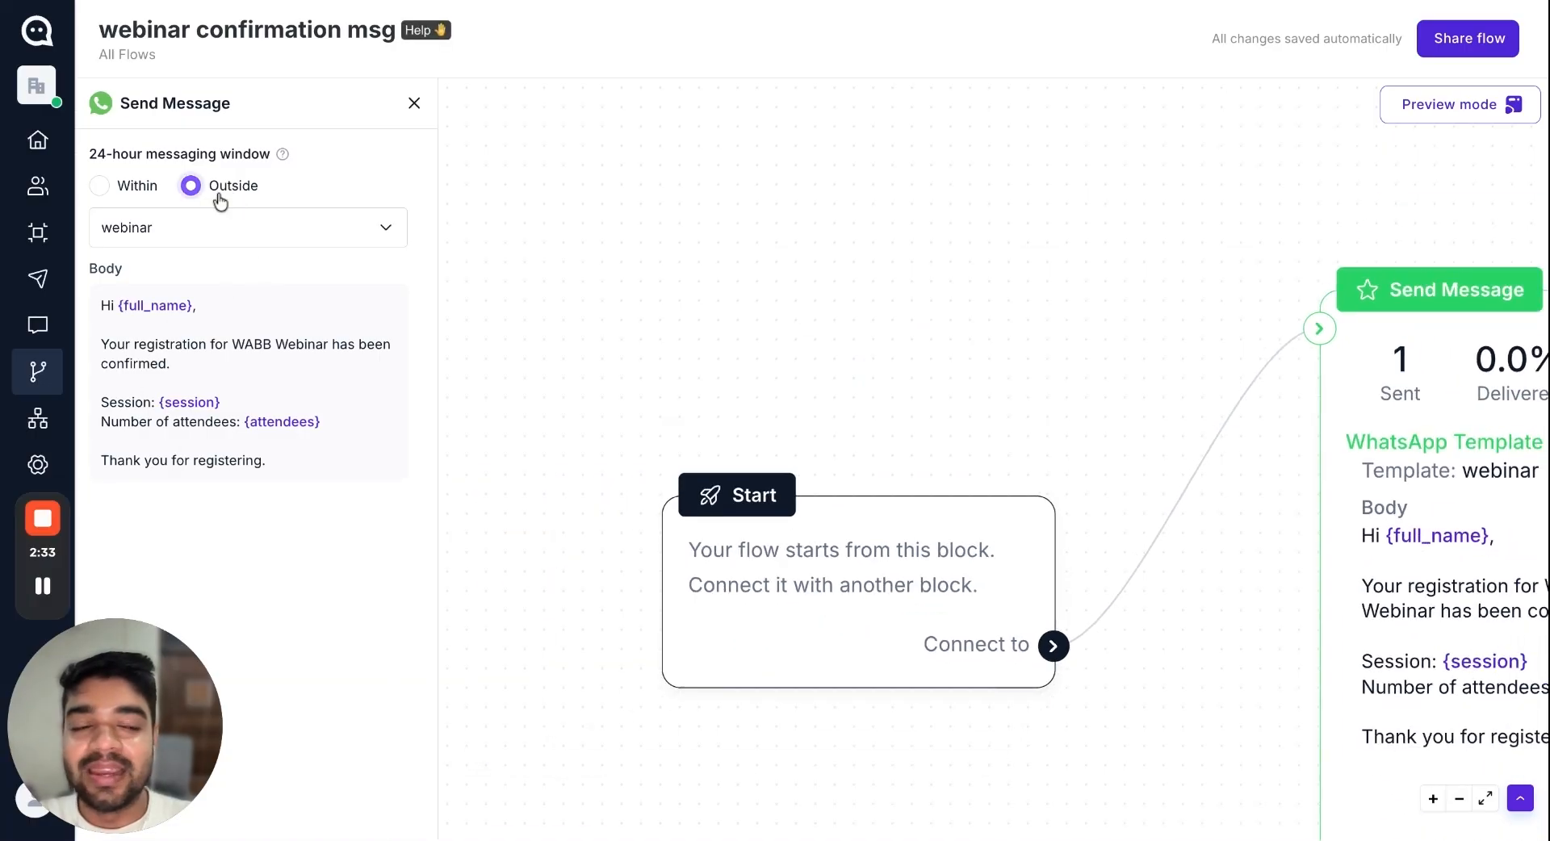
pyautogui.scroll(-3, 1120, 304)
pyautogui.moveTo(1301, 526); pyautogui.dragTo(1232, 464)
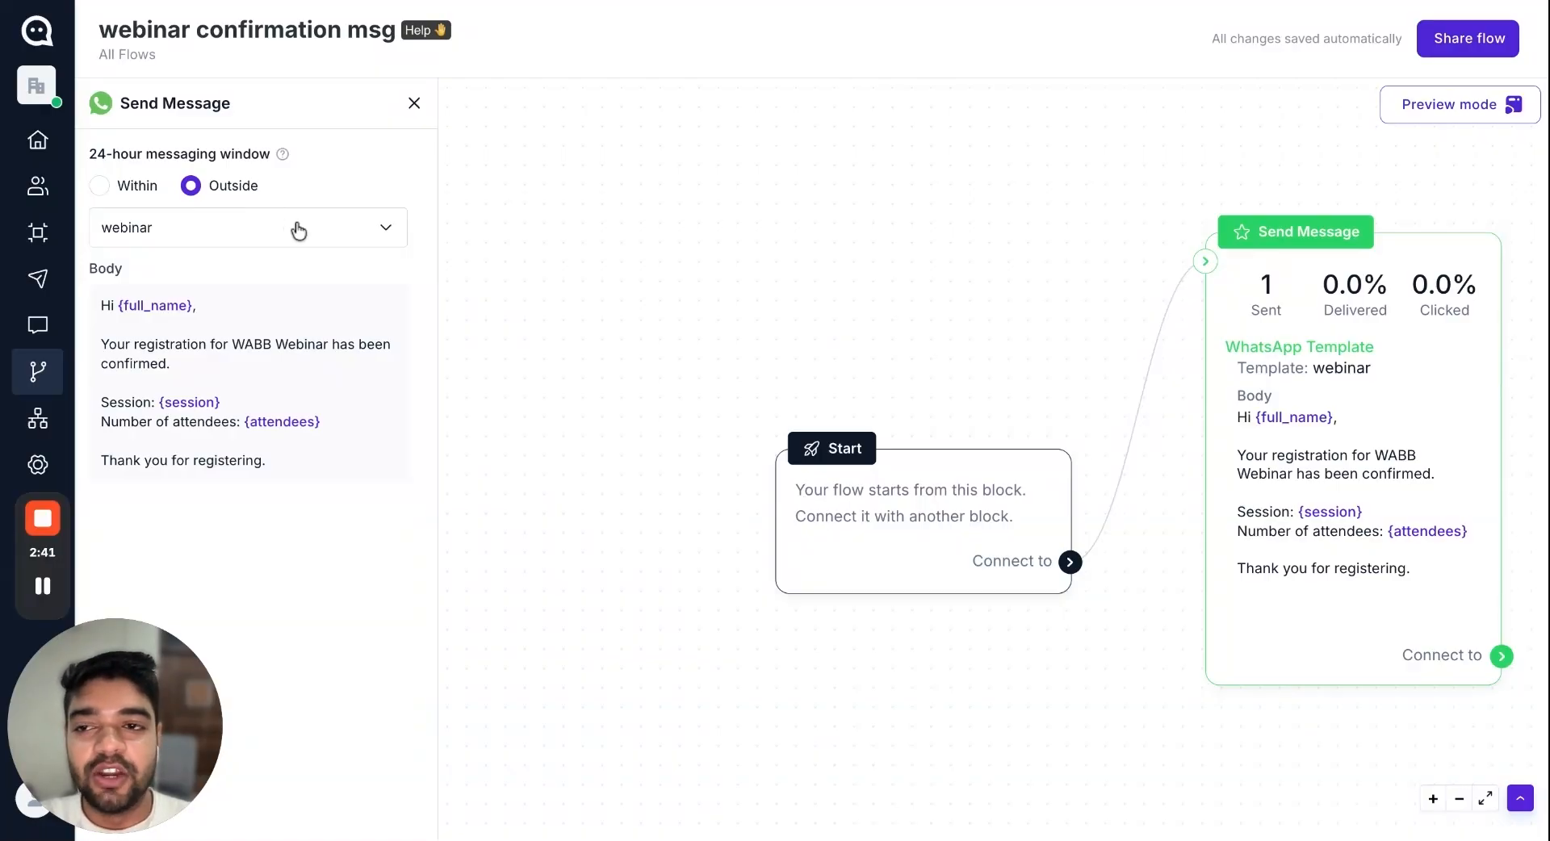
pyautogui.click(234, 234)
pyautogui.scroll(-3, 229, 484)
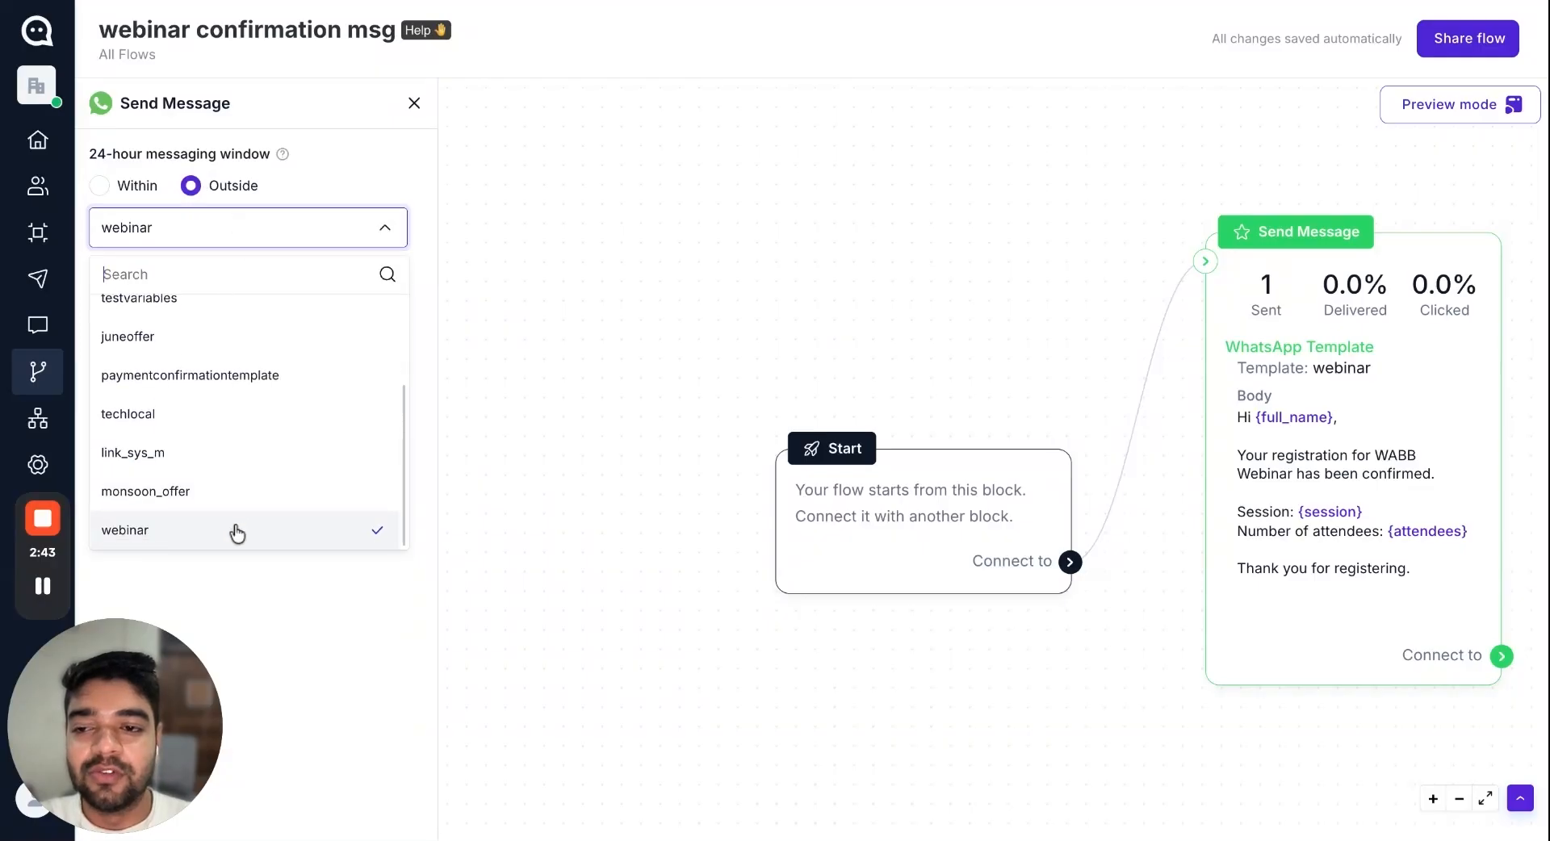
pyautogui.click(235, 530)
pyautogui.click(414, 102)
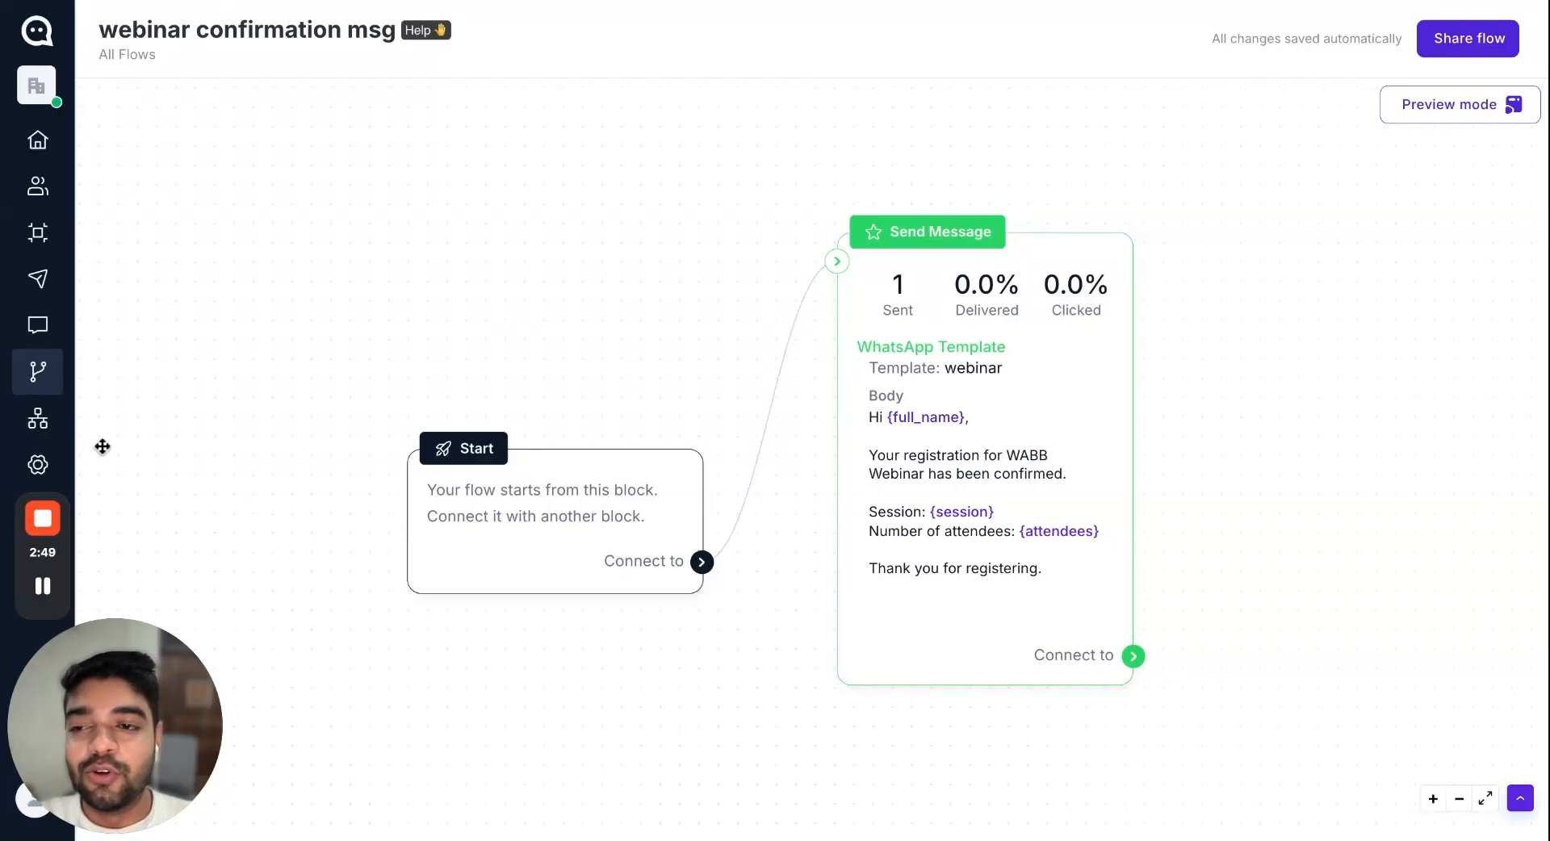
# Create a new automation webhook named webinar confirmation
pyautogui.click(38, 420)
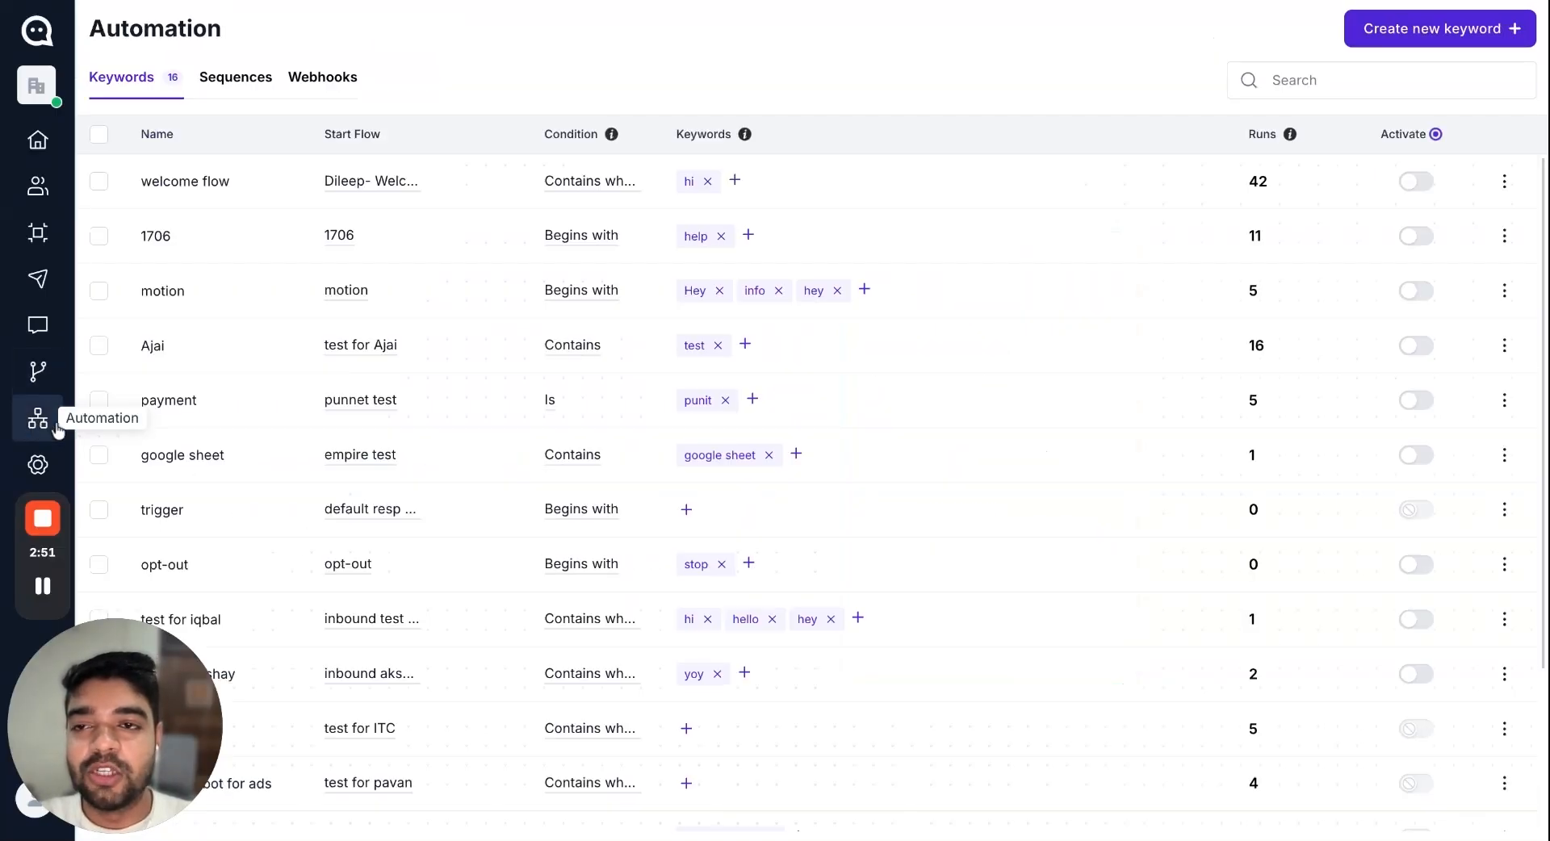
pyautogui.click(333, 90)
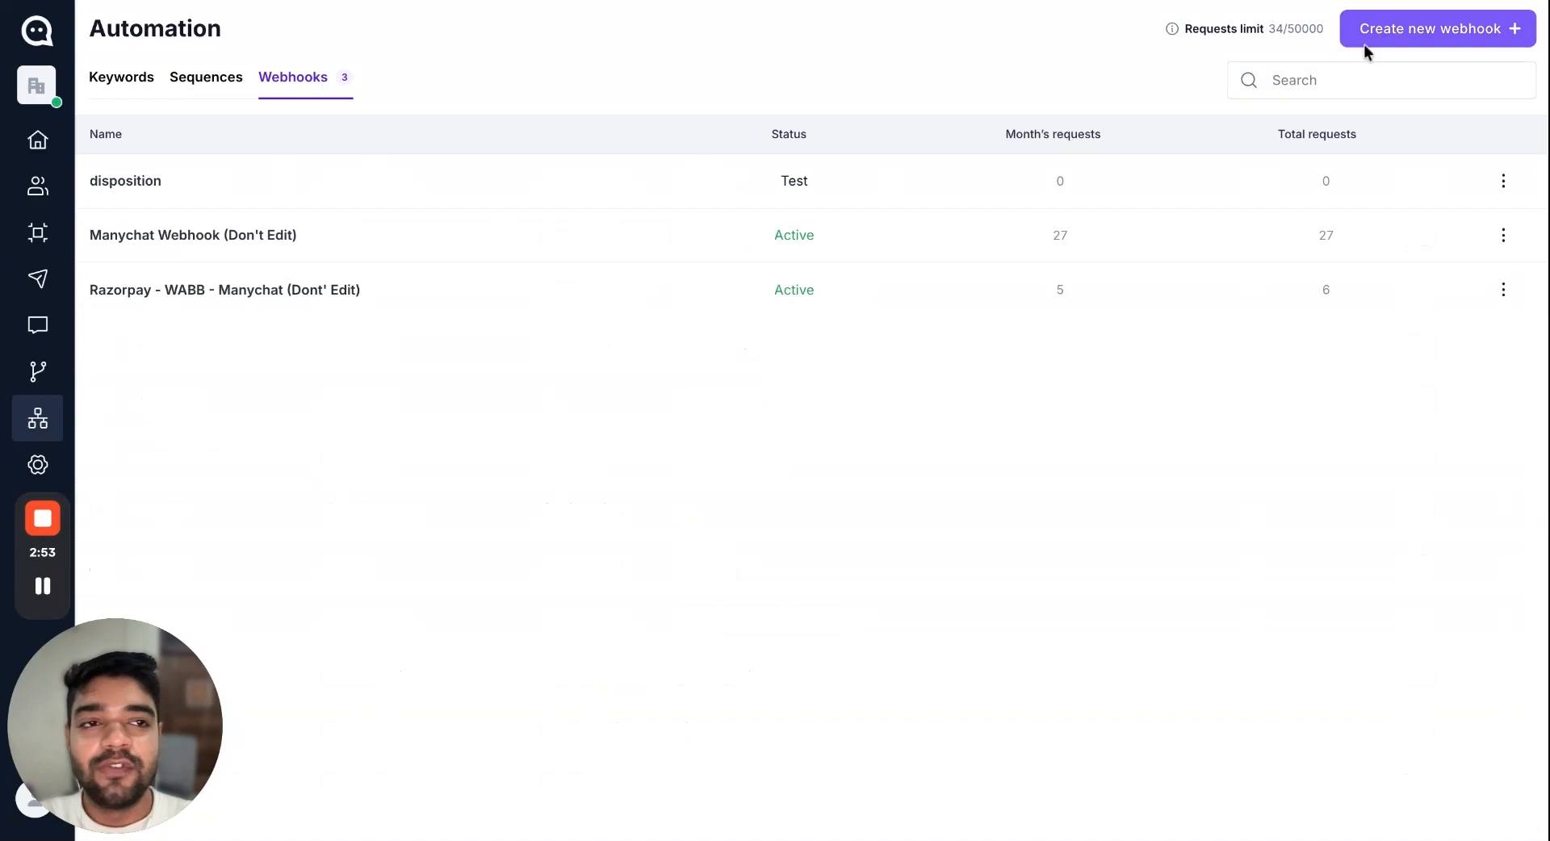
pyautogui.click(1449, 33)
pyautogui.click(703, 446)
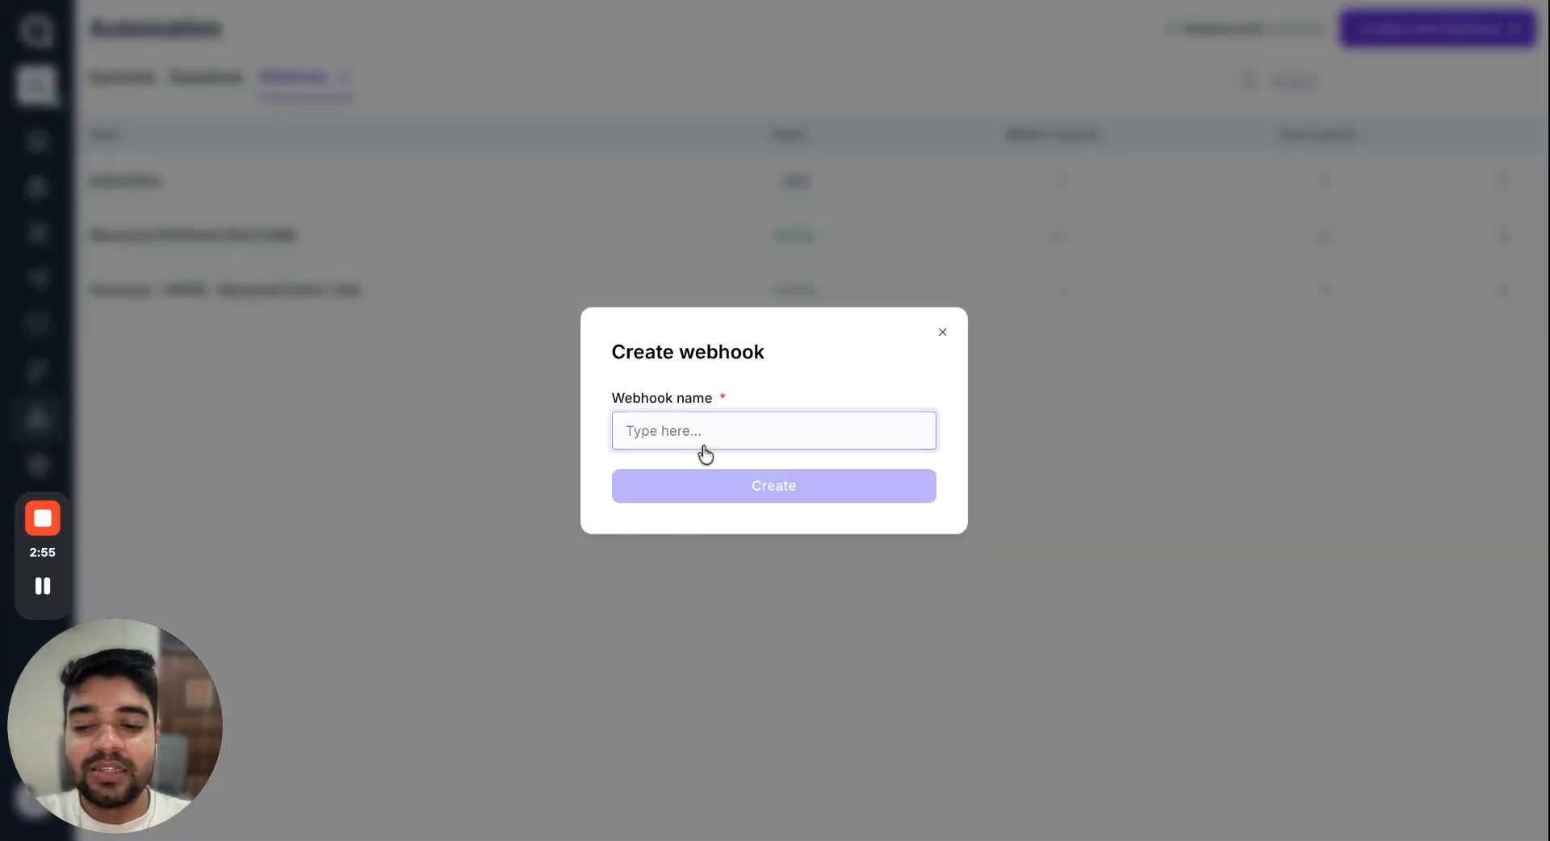
pyautogui.write('ww')
pyautogui.write('binar')
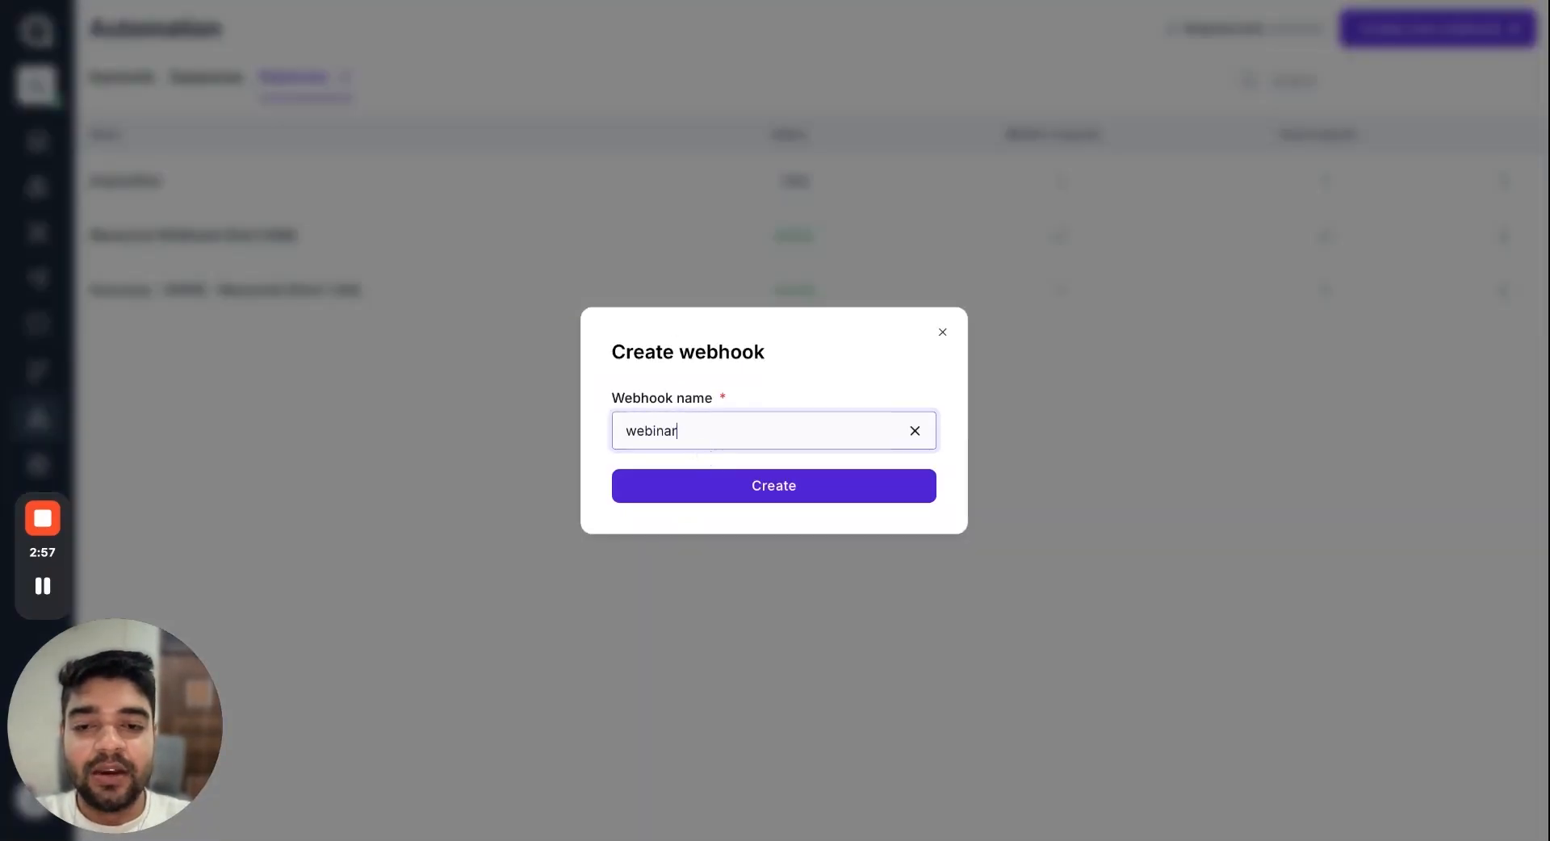
pyautogui.write(' confirma')
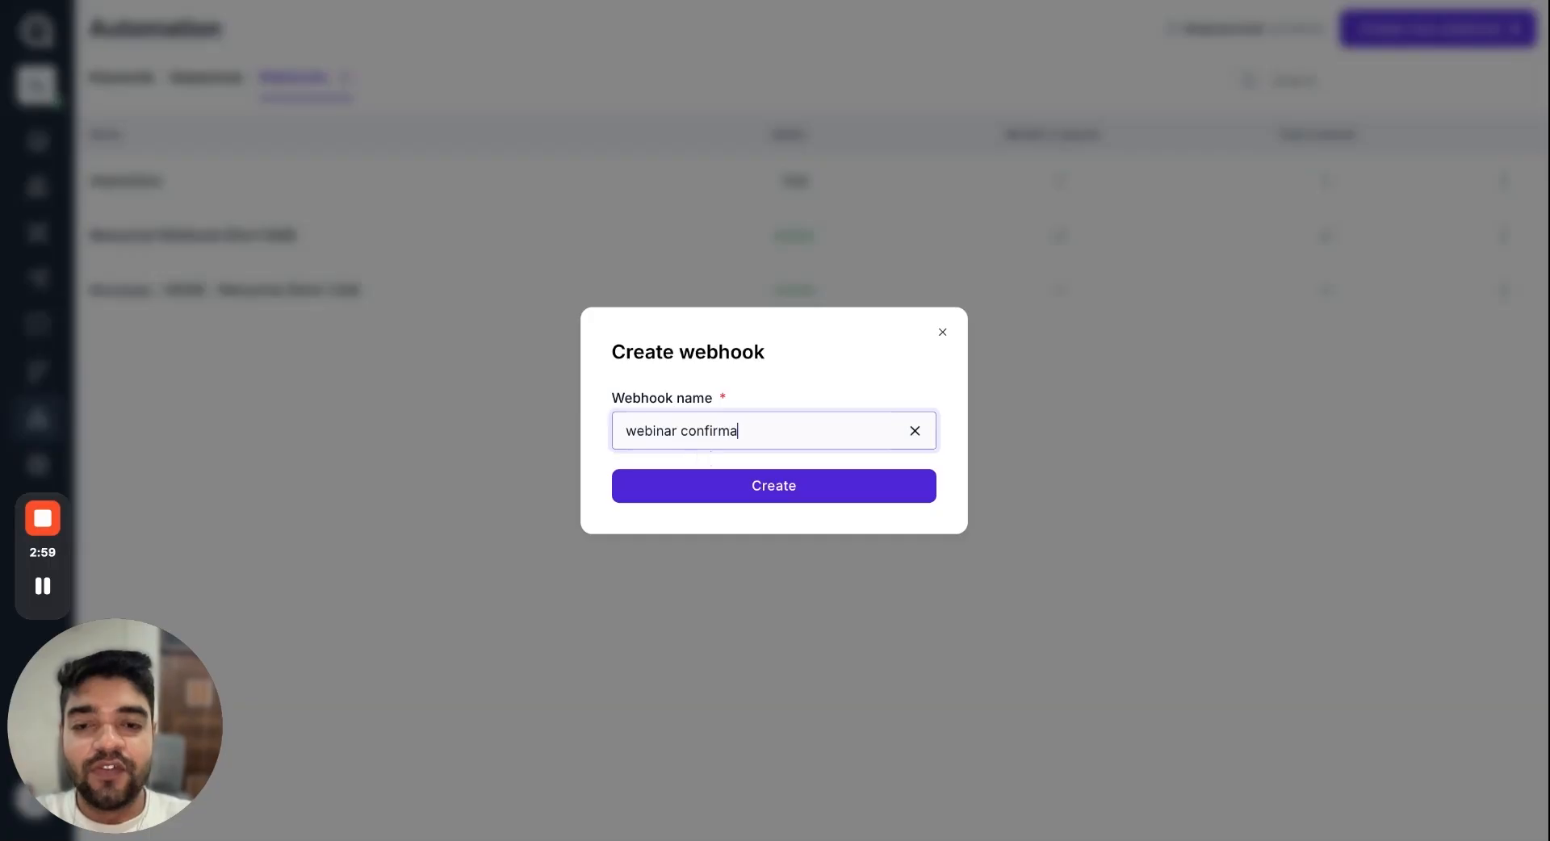
pyautogui.write('tion')
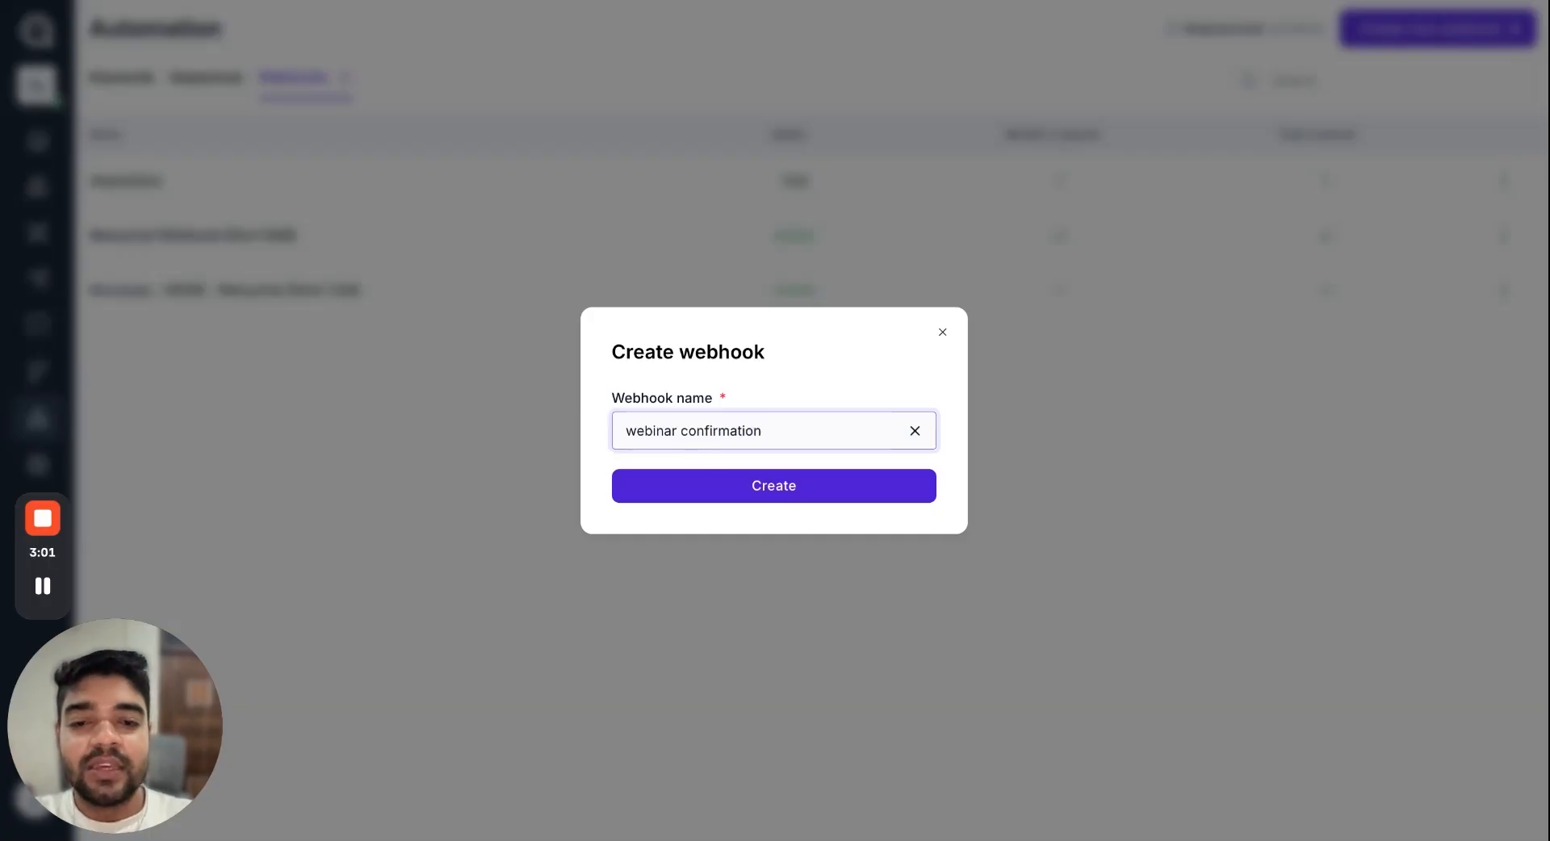
pyautogui.click(687, 485)
# Copy the link of the webinar confirmation webhook
pyautogui.click(344, 194)
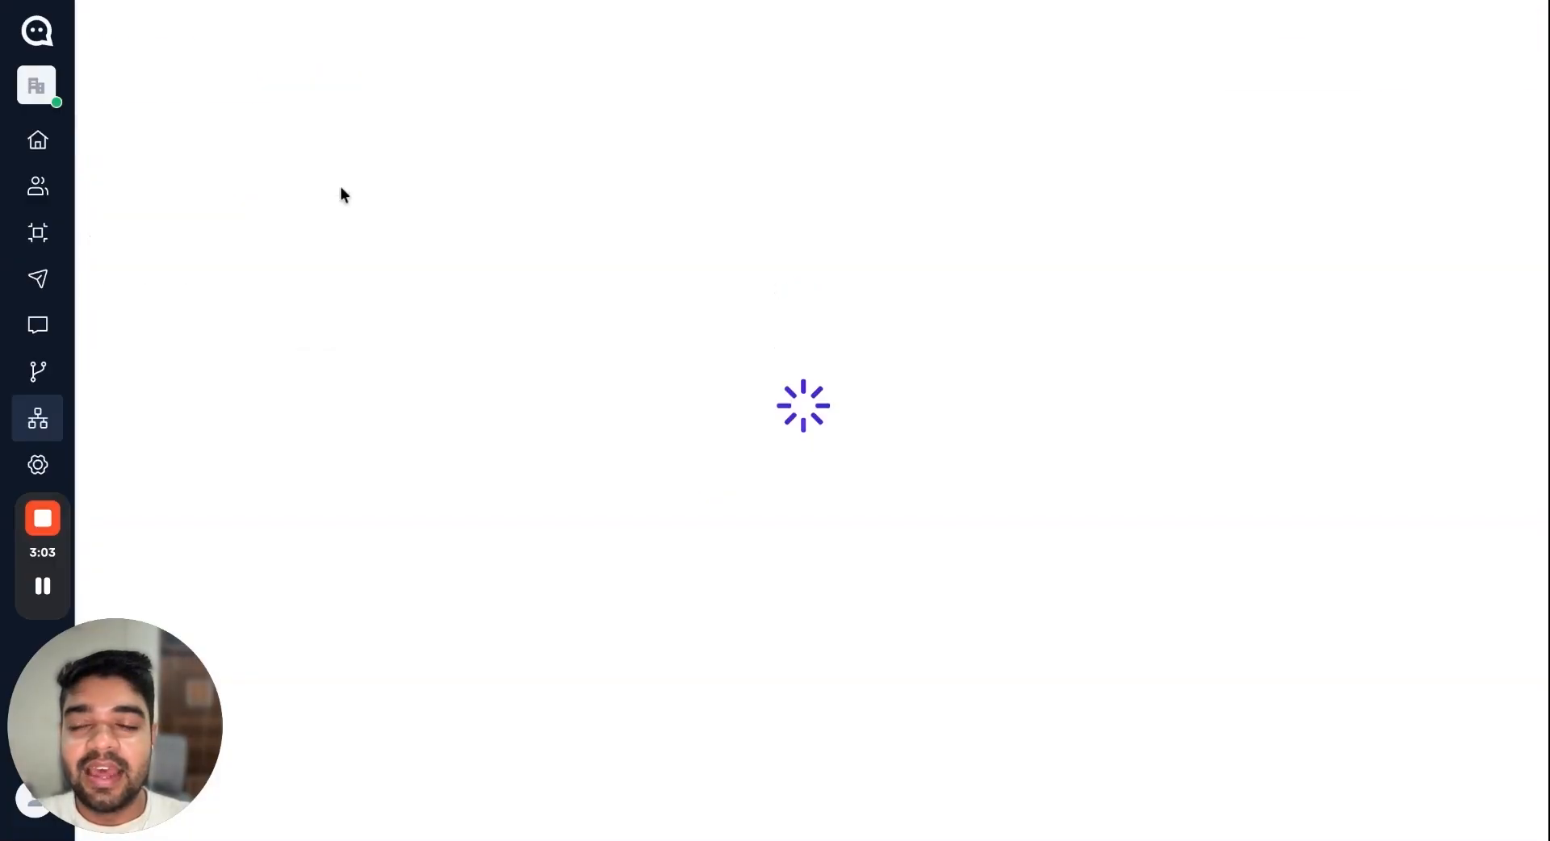
pyautogui.tripleClick(103, 188)
pyautogui.hotkey('ctrl', 'c')
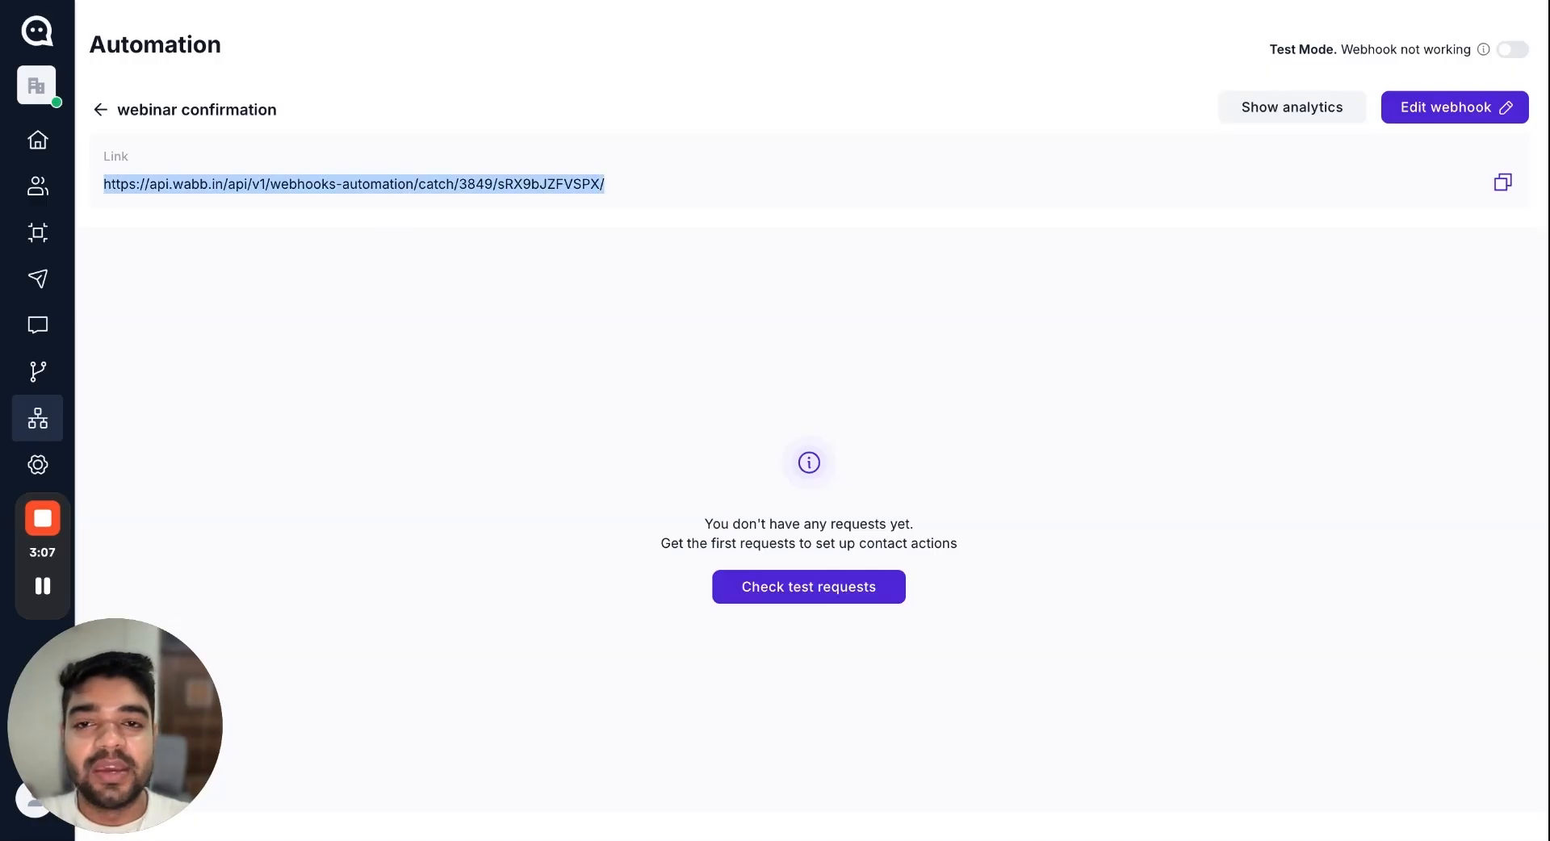
# Switch to Postman, set the untitled request's method to POST and paste the copied webhook link as its URL
pyautogui.click(577, 0)
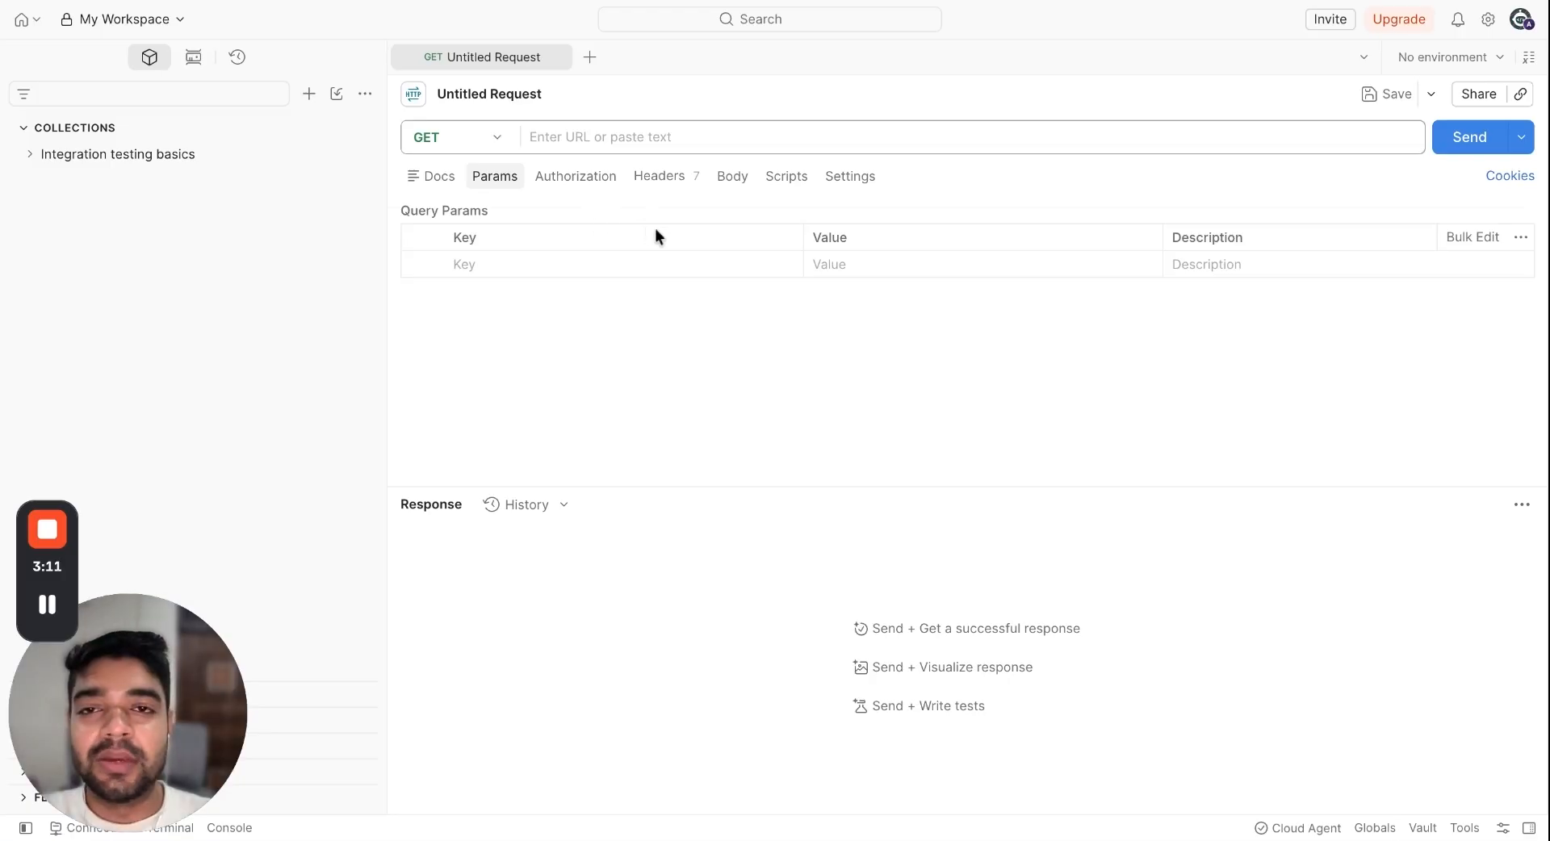
pyautogui.click(494, 146)
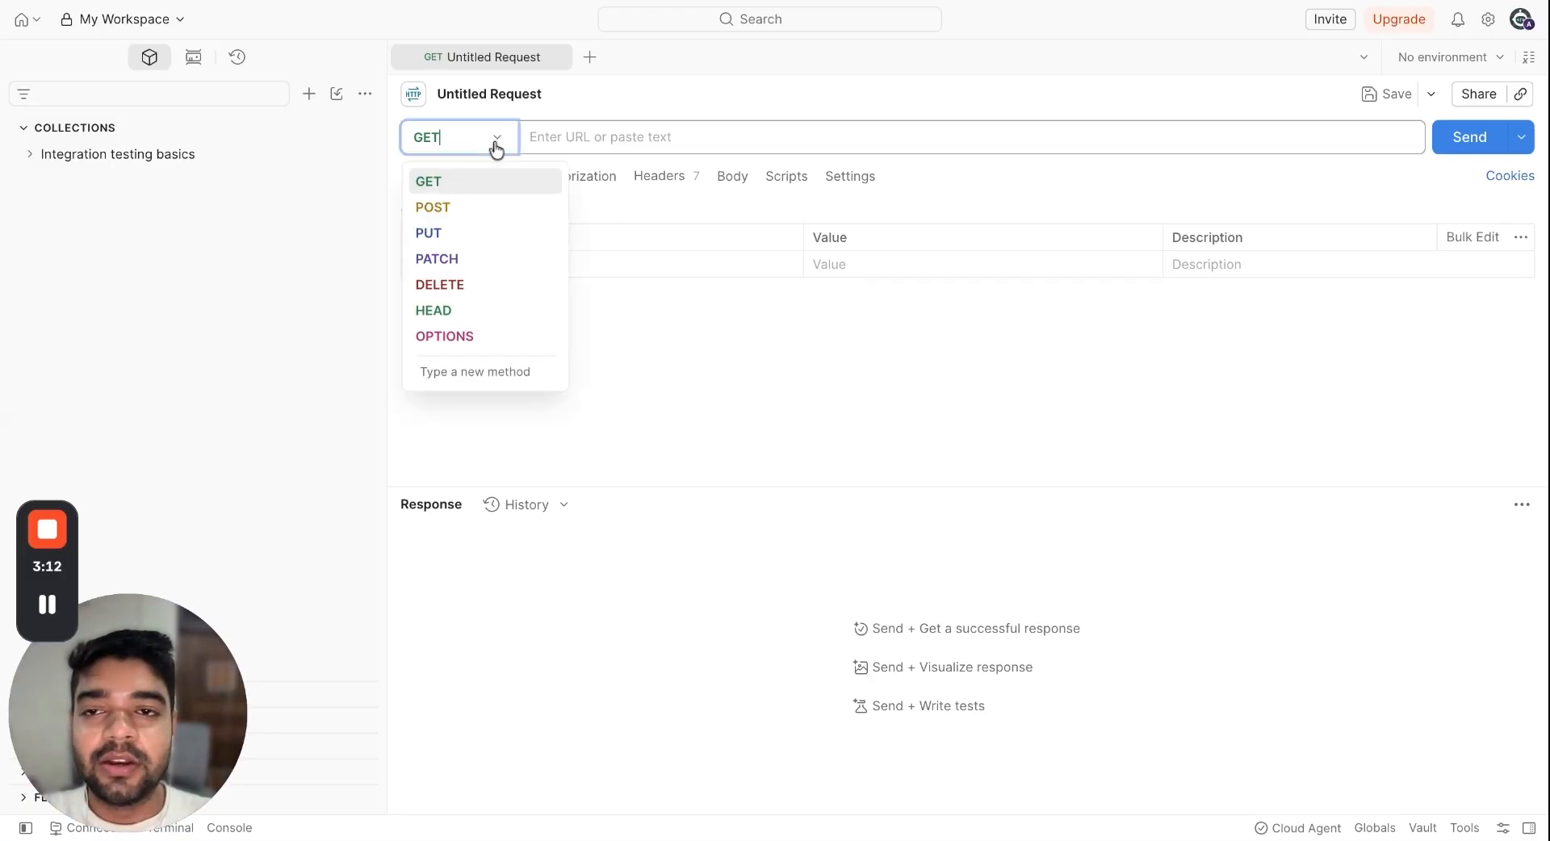
pyautogui.click(486, 209)
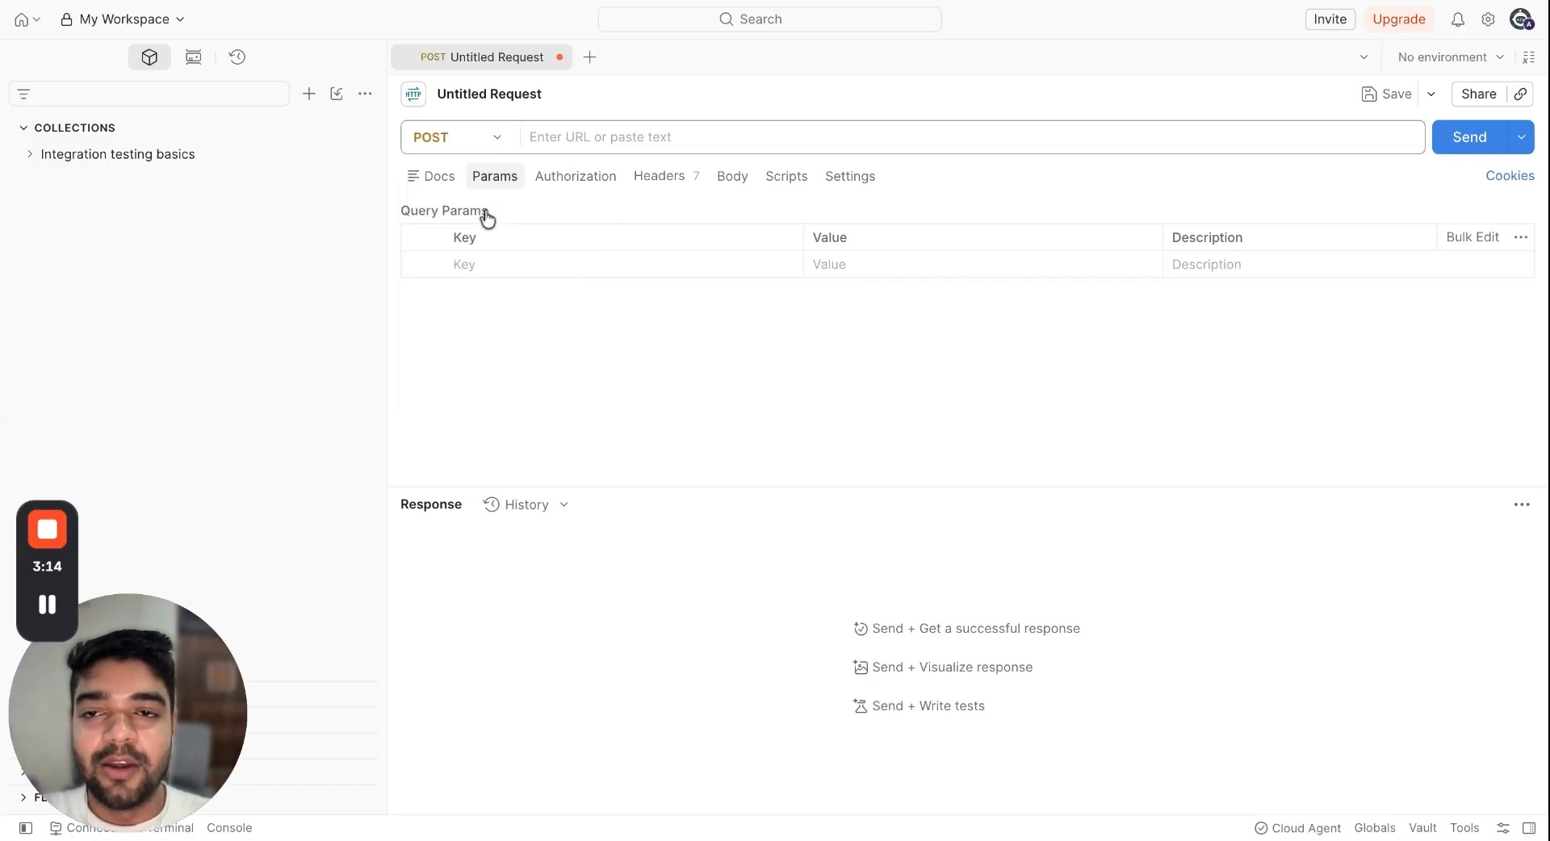
pyautogui.click(659, 137)
pyautogui.hotkey('ctrl', 'v')
pyautogui.click(1048, 102)
# Add the query parameters name, with the registrant's first name, and session, with the value morning session
pyautogui.click(523, 265)
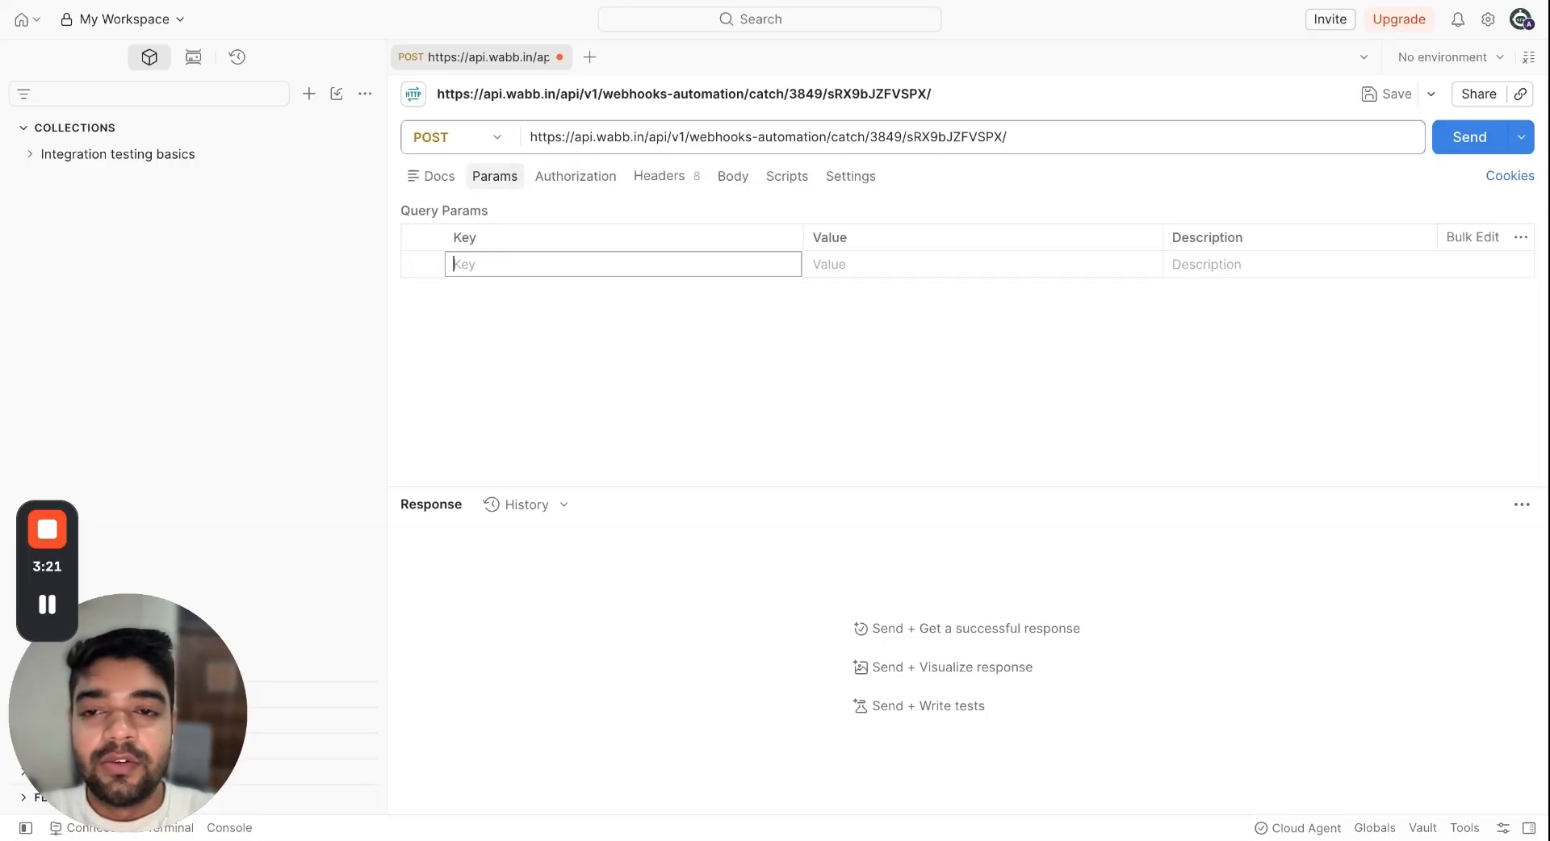
pyautogui.write('name')
pyautogui.click(835, 267)
pyautogui.write('vibhu')
pyautogui.click(678, 289)
pyautogui.write('session')
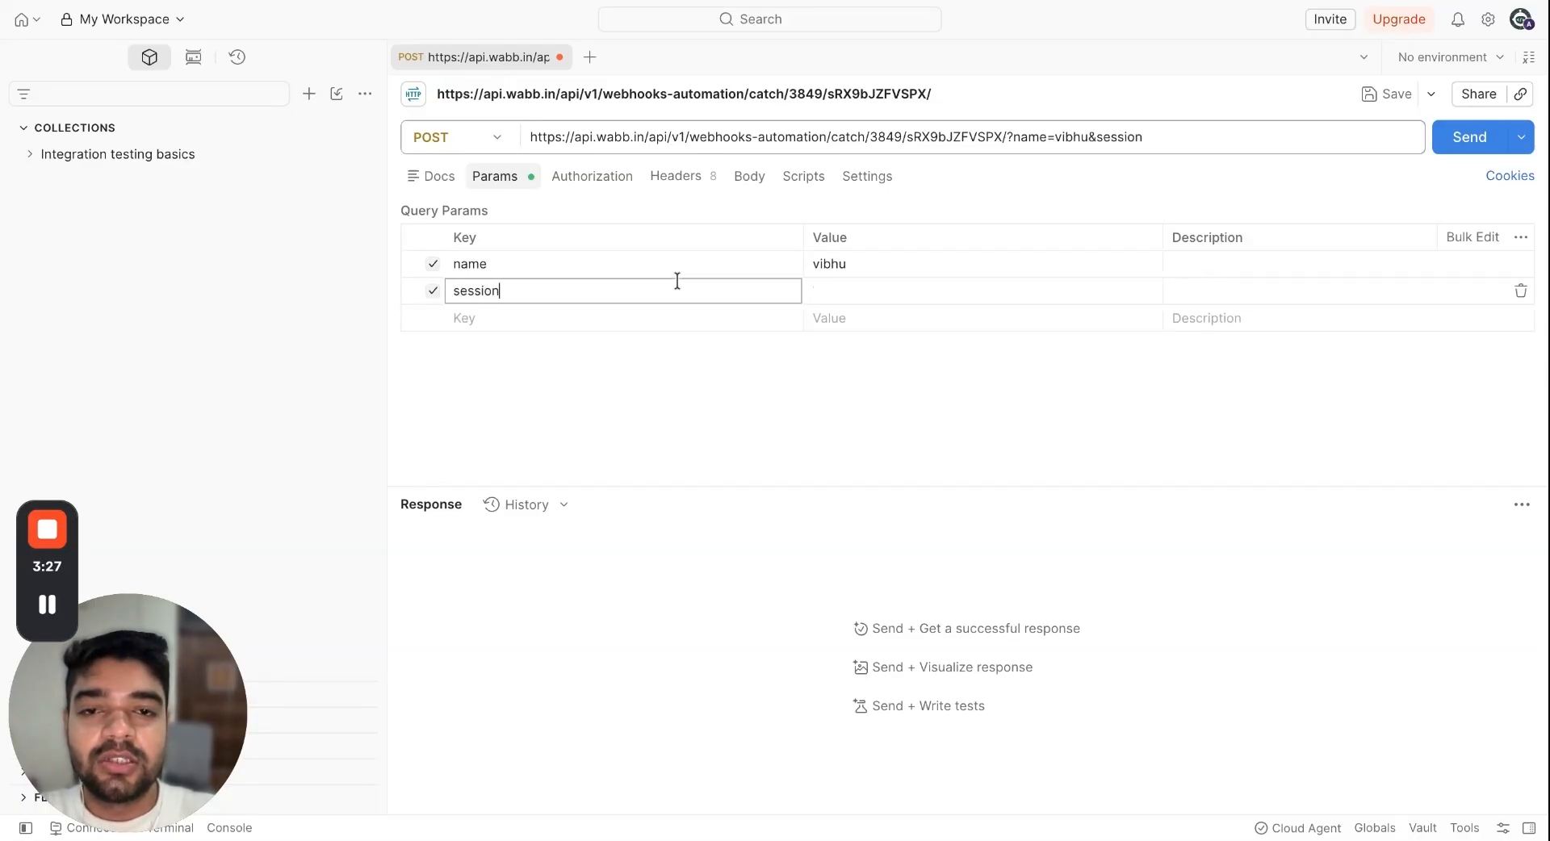
pyautogui.click(878, 293)
pyautogui.write('morning session')
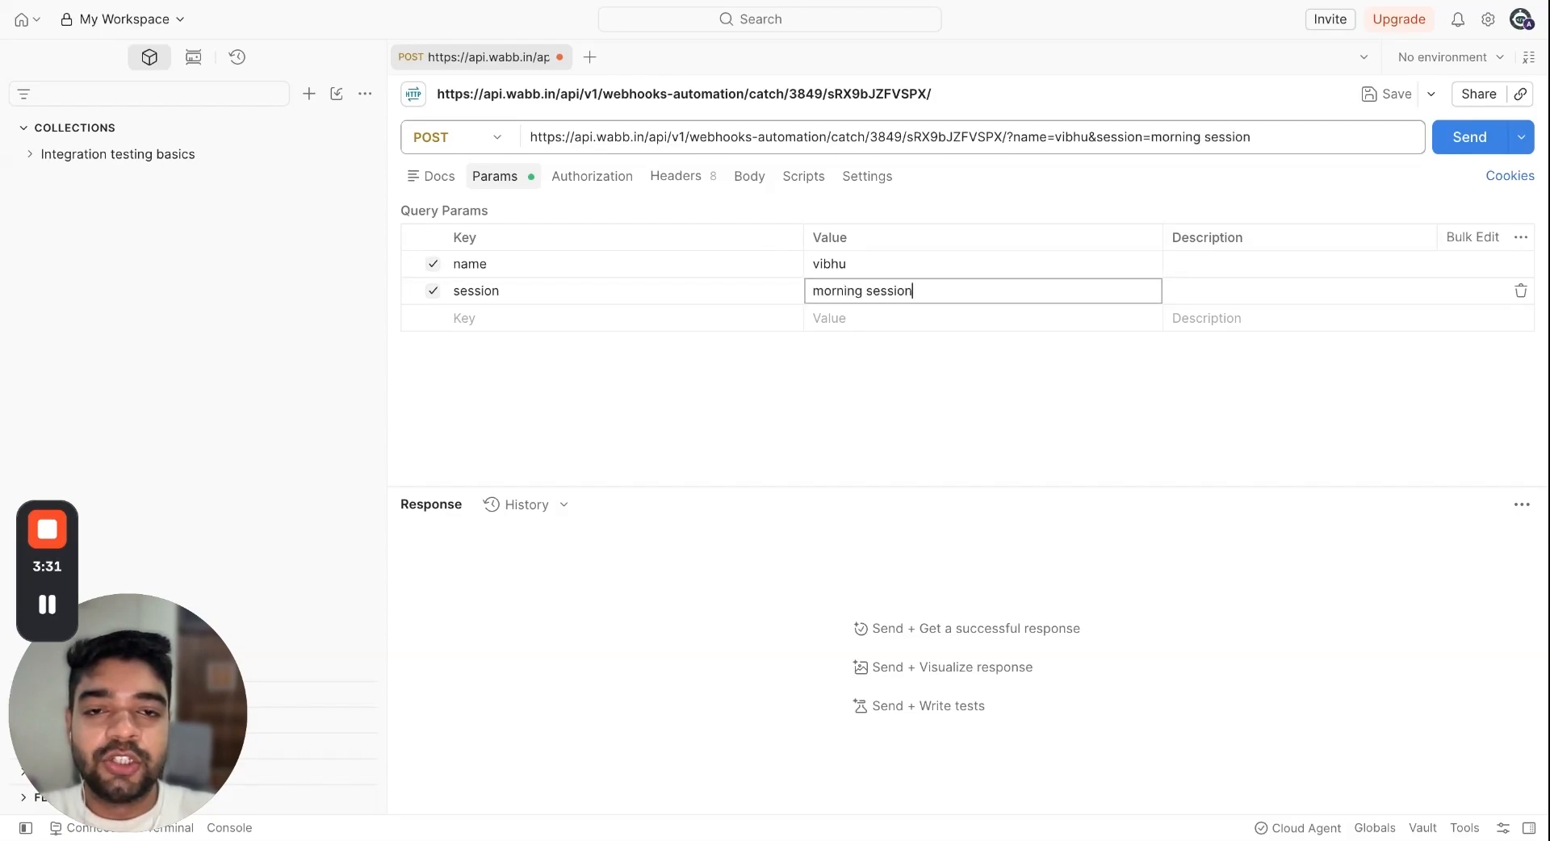
# Add the query parameters Attendees, with the value four, and phone, with the registrant's phone number, and send the POST request
pyautogui.click(713, 320)
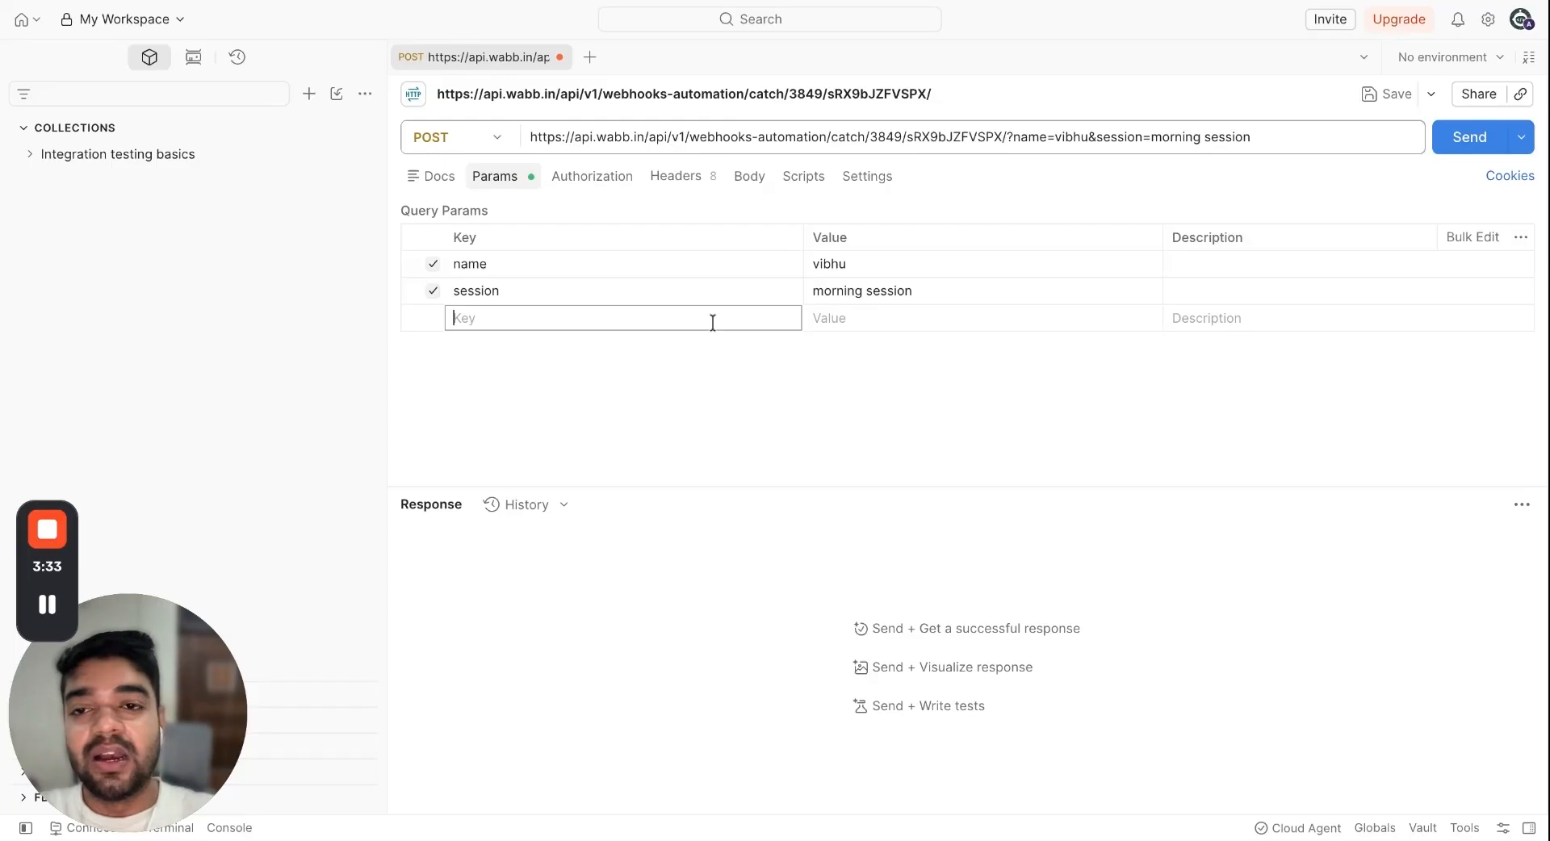
pyautogui.write('attend')
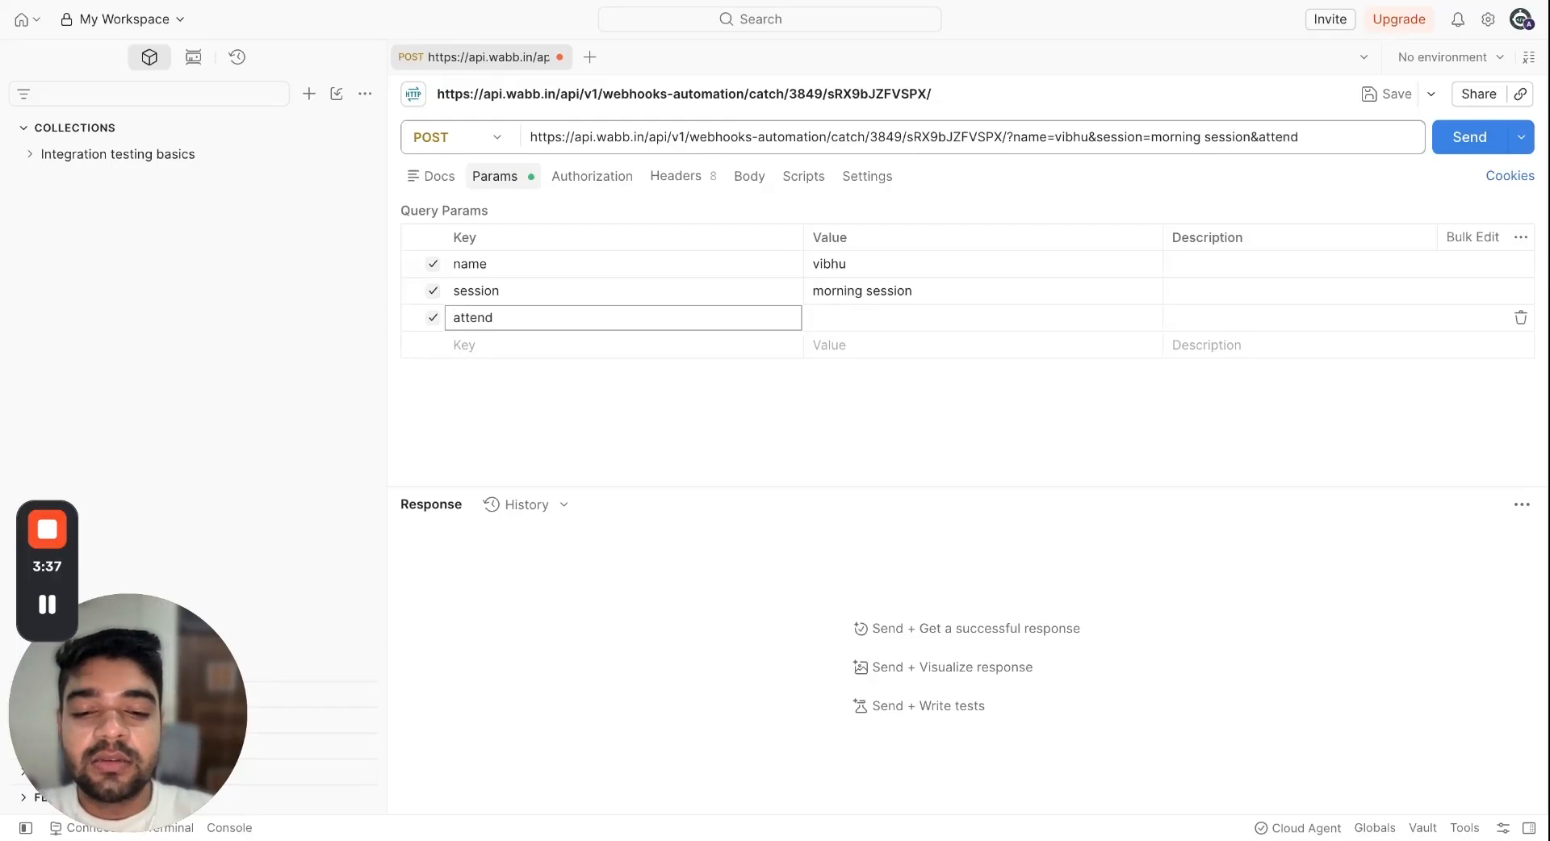
pyautogui.write('eAttendees')
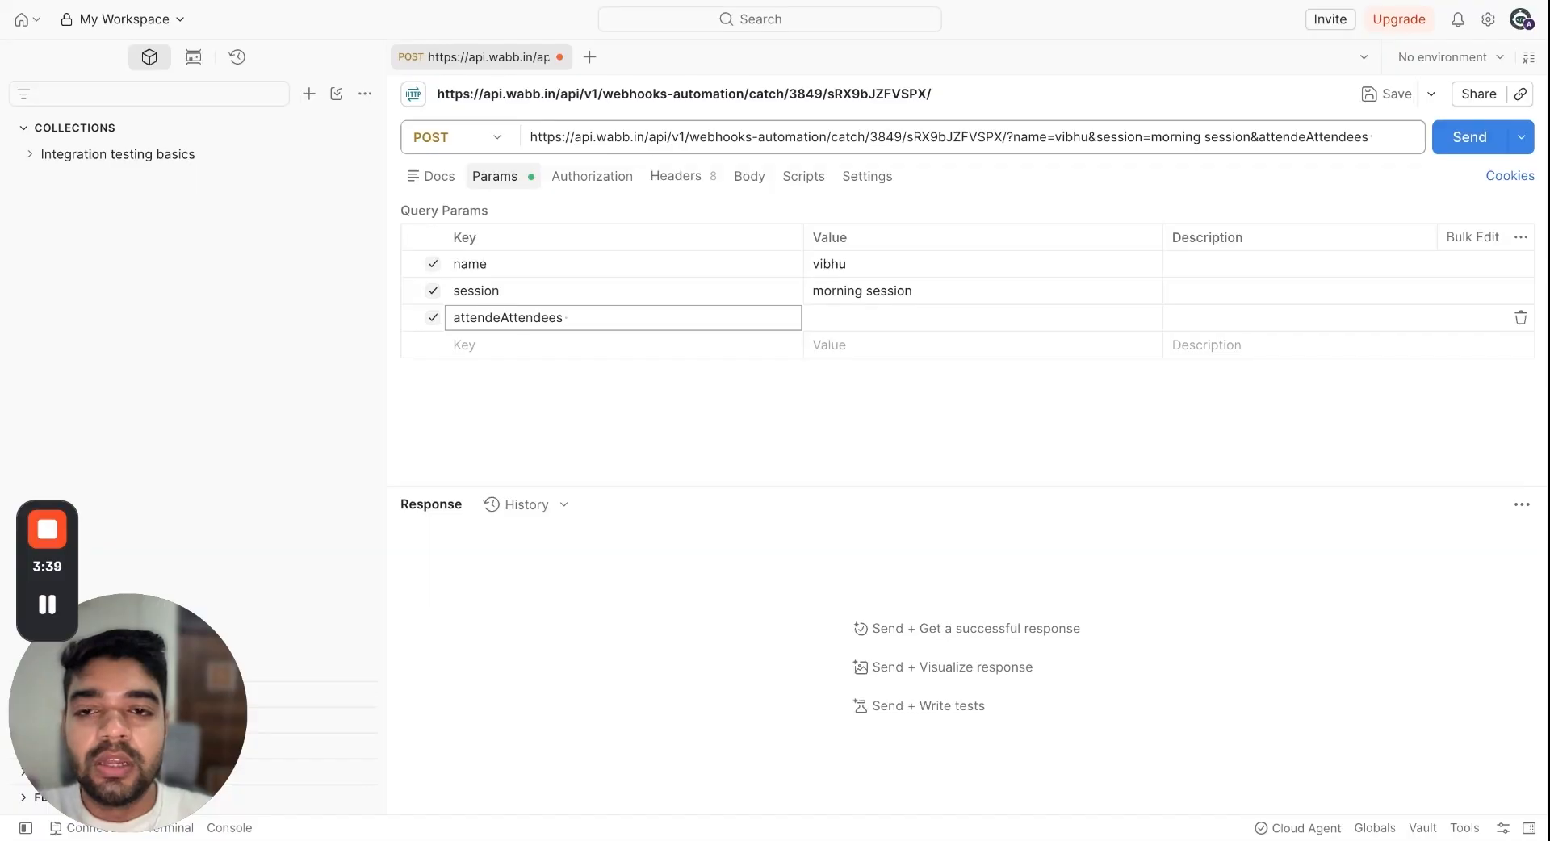
pyautogui.click(499, 318)
pyautogui.press('shift+super+Left')
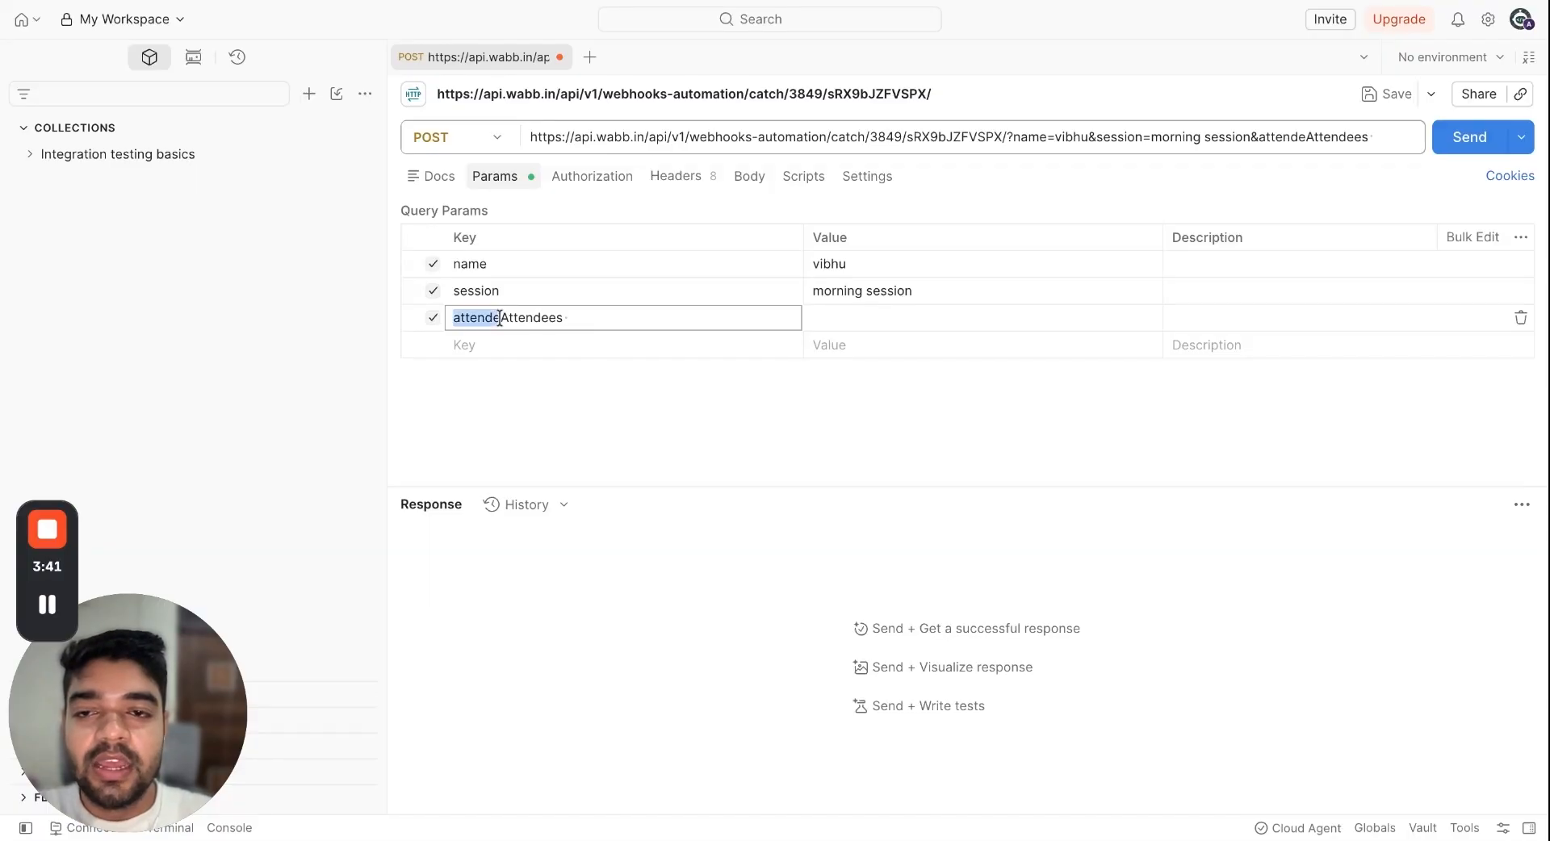
pyautogui.press('BackSpace')
pyautogui.click(470, 345)
pyautogui.write('phone')
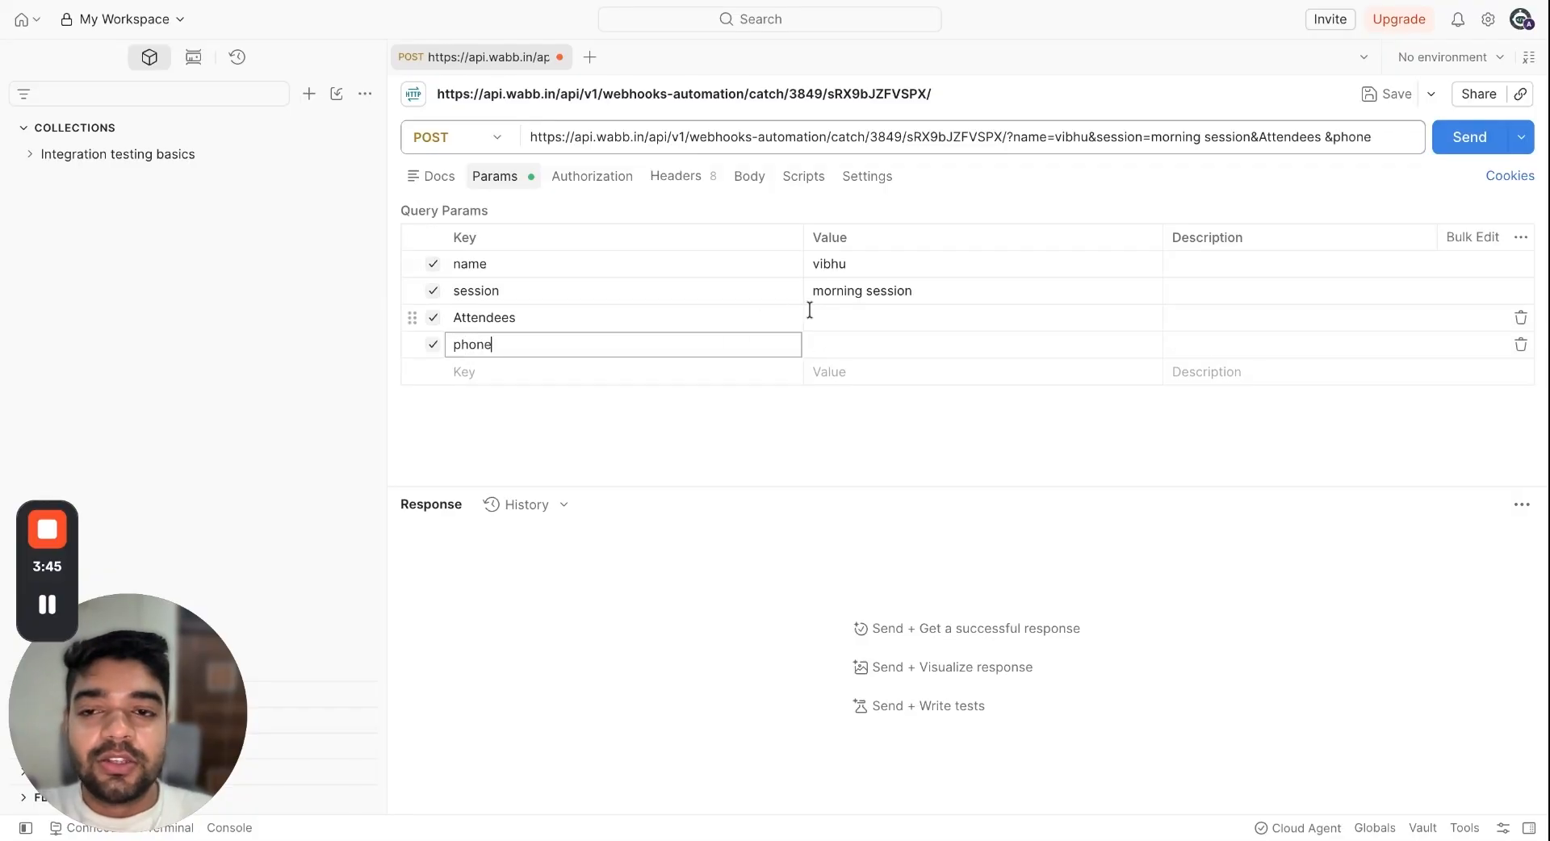
pyautogui.click(829, 312)
pyautogui.write('four')
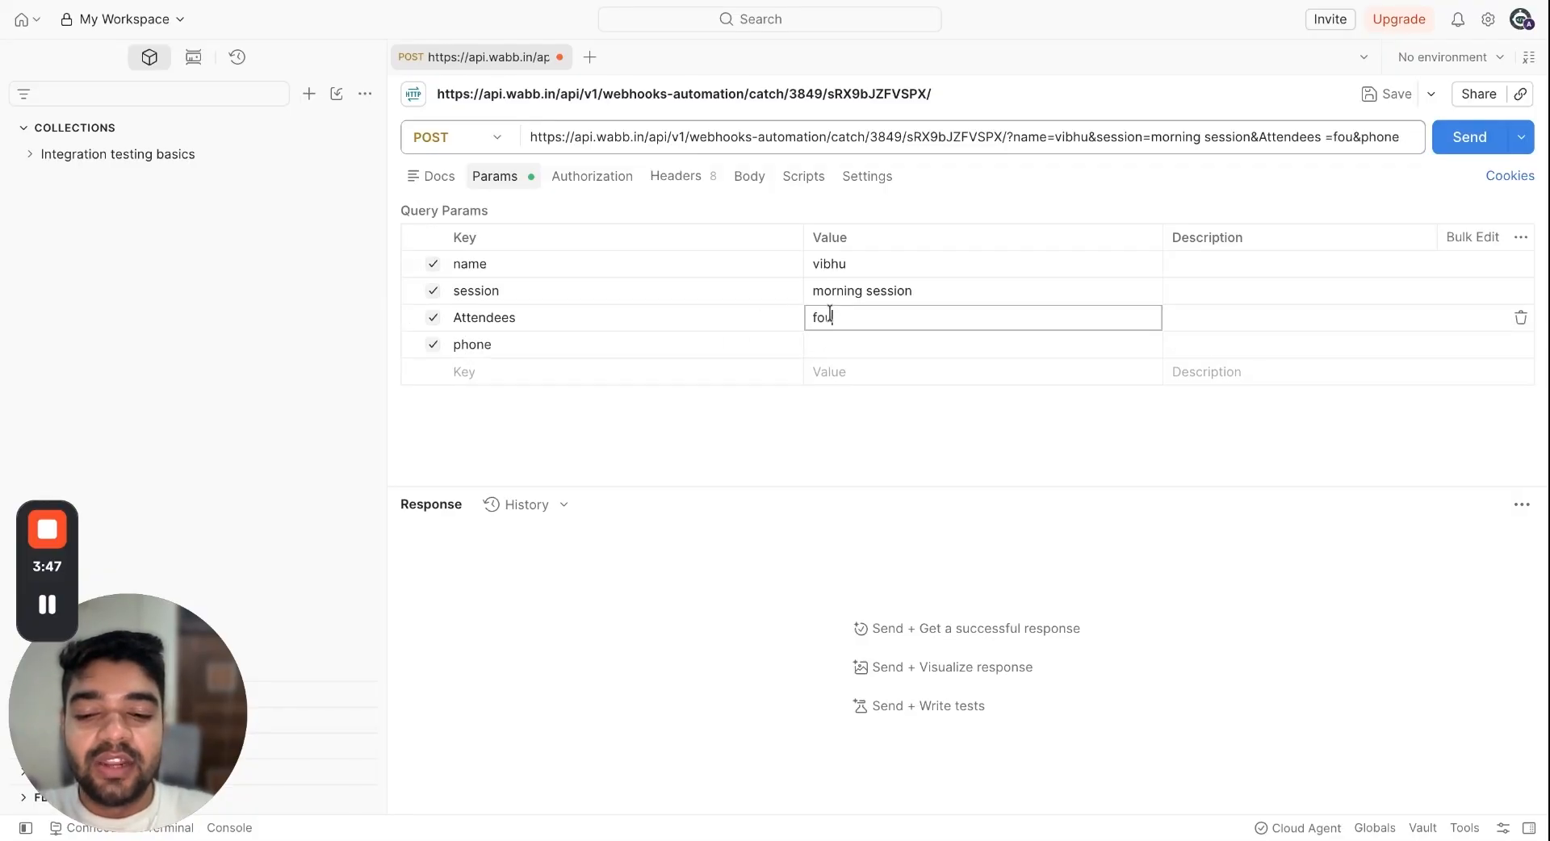
pyautogui.click(858, 344)
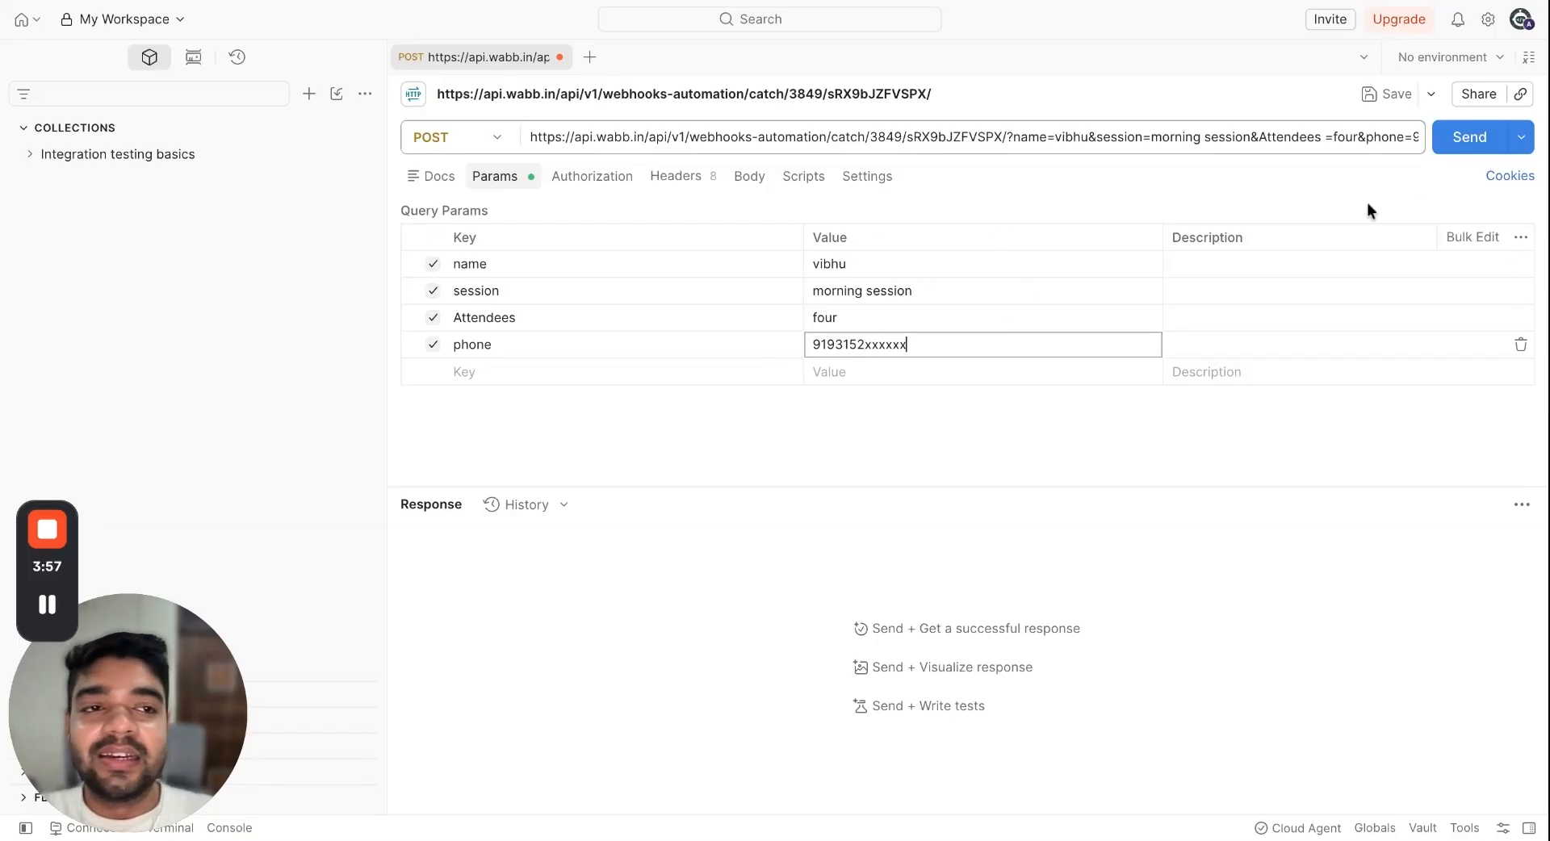
pyautogui.click(1459, 142)
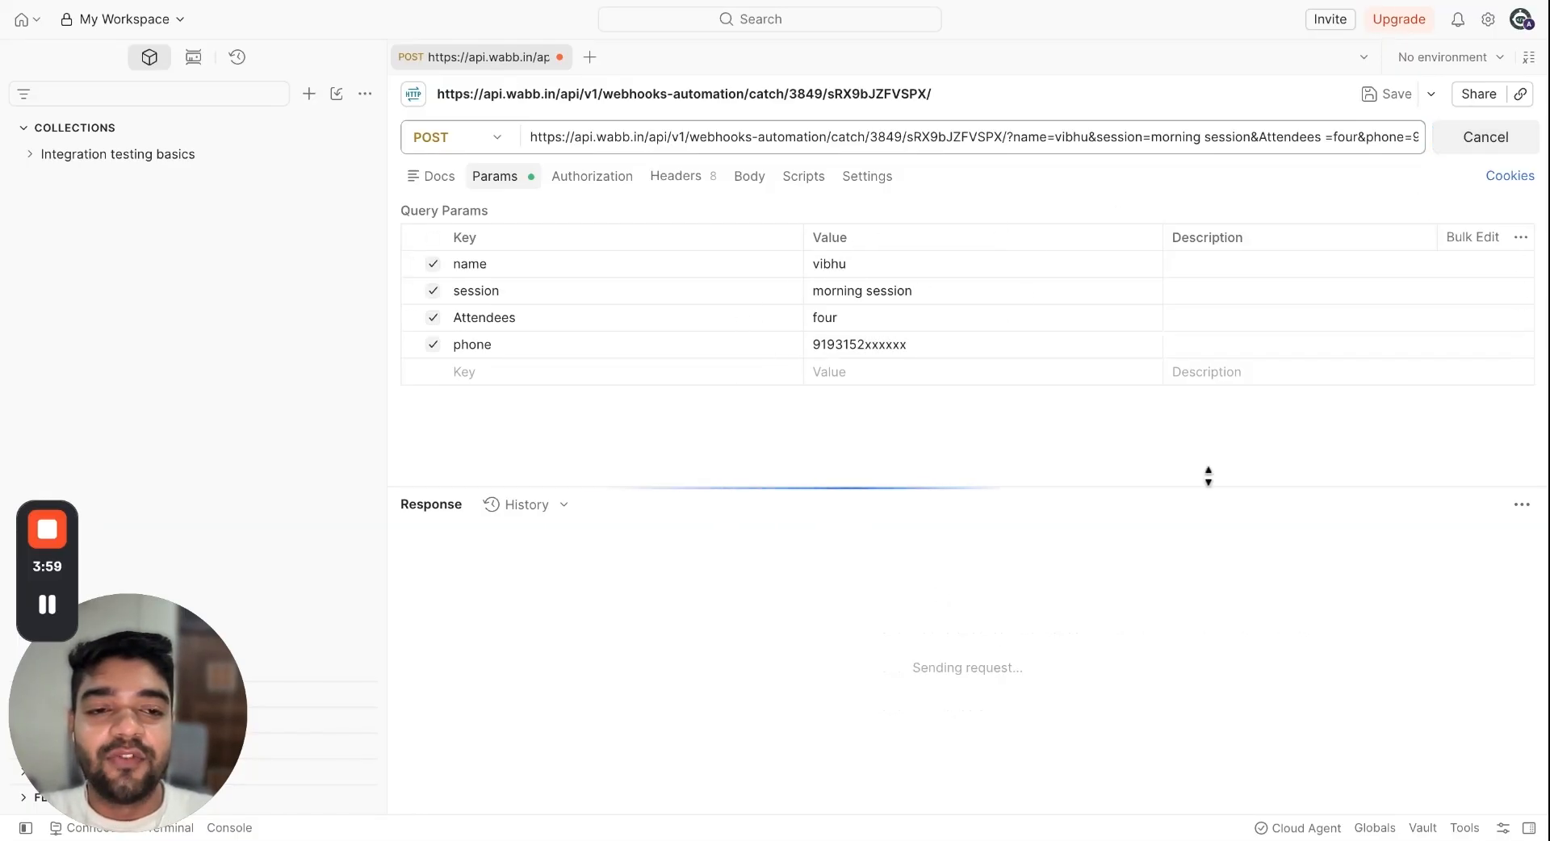
# Switch back to Wabb, check the webhook's test requests and select request A for its actions
pyautogui.click(701, 1)
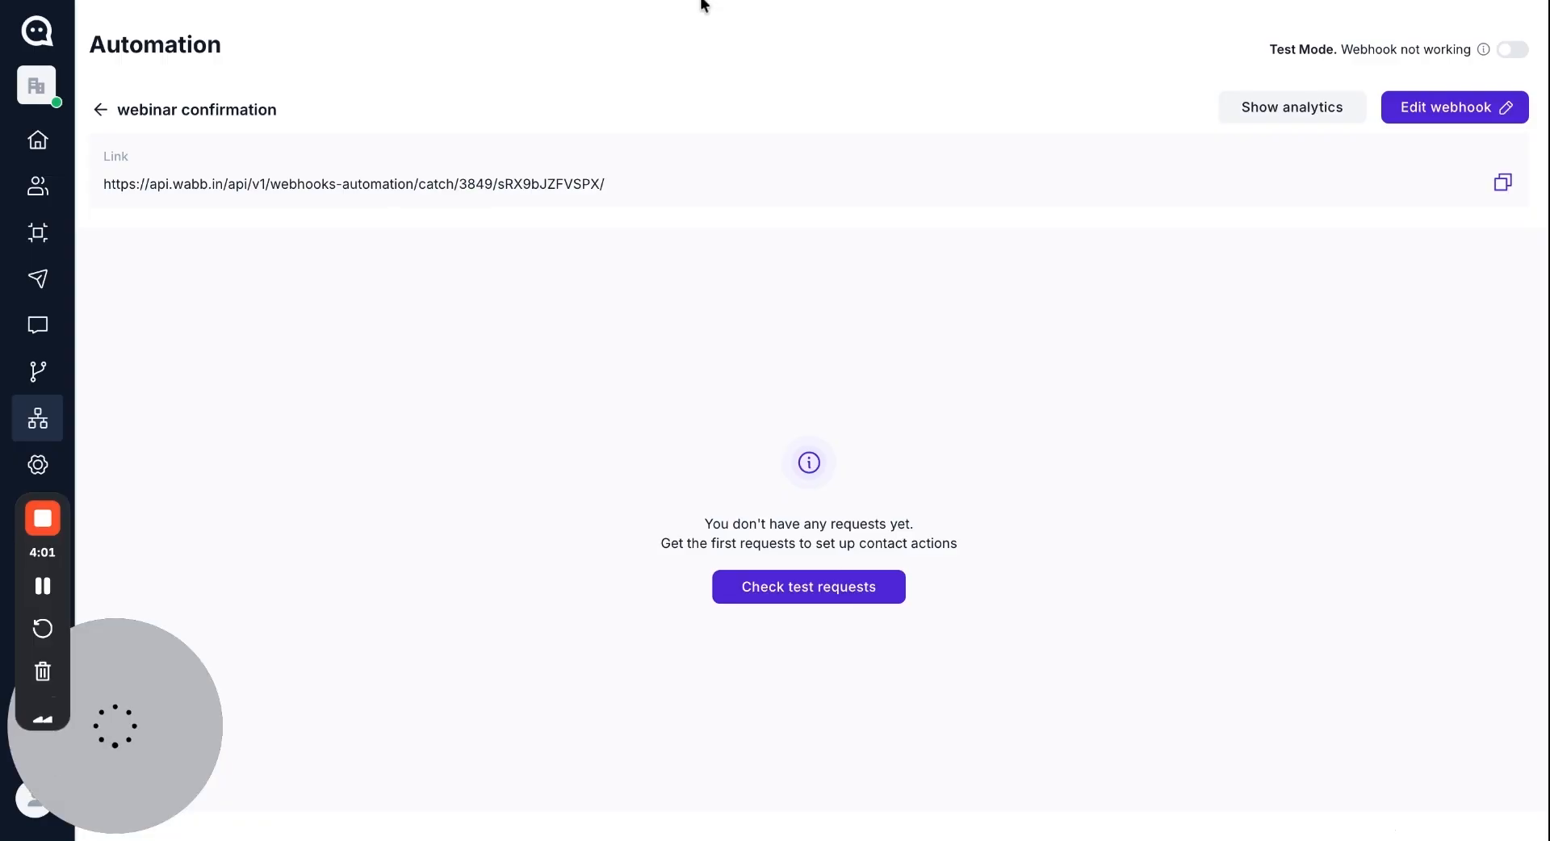
pyautogui.click(819, 593)
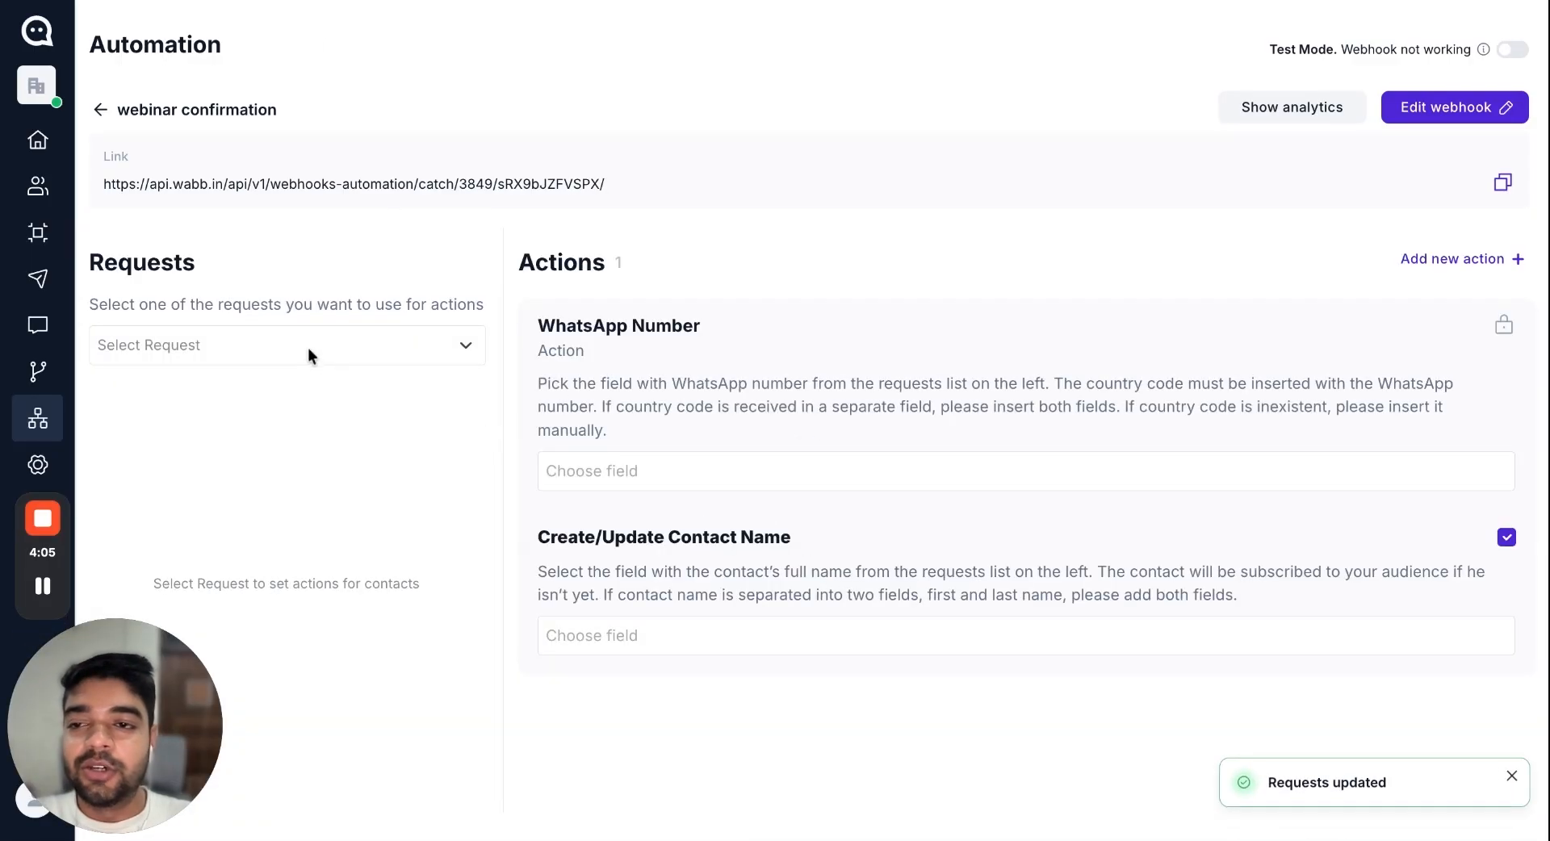
pyautogui.click(308, 349)
pyautogui.click(279, 428)
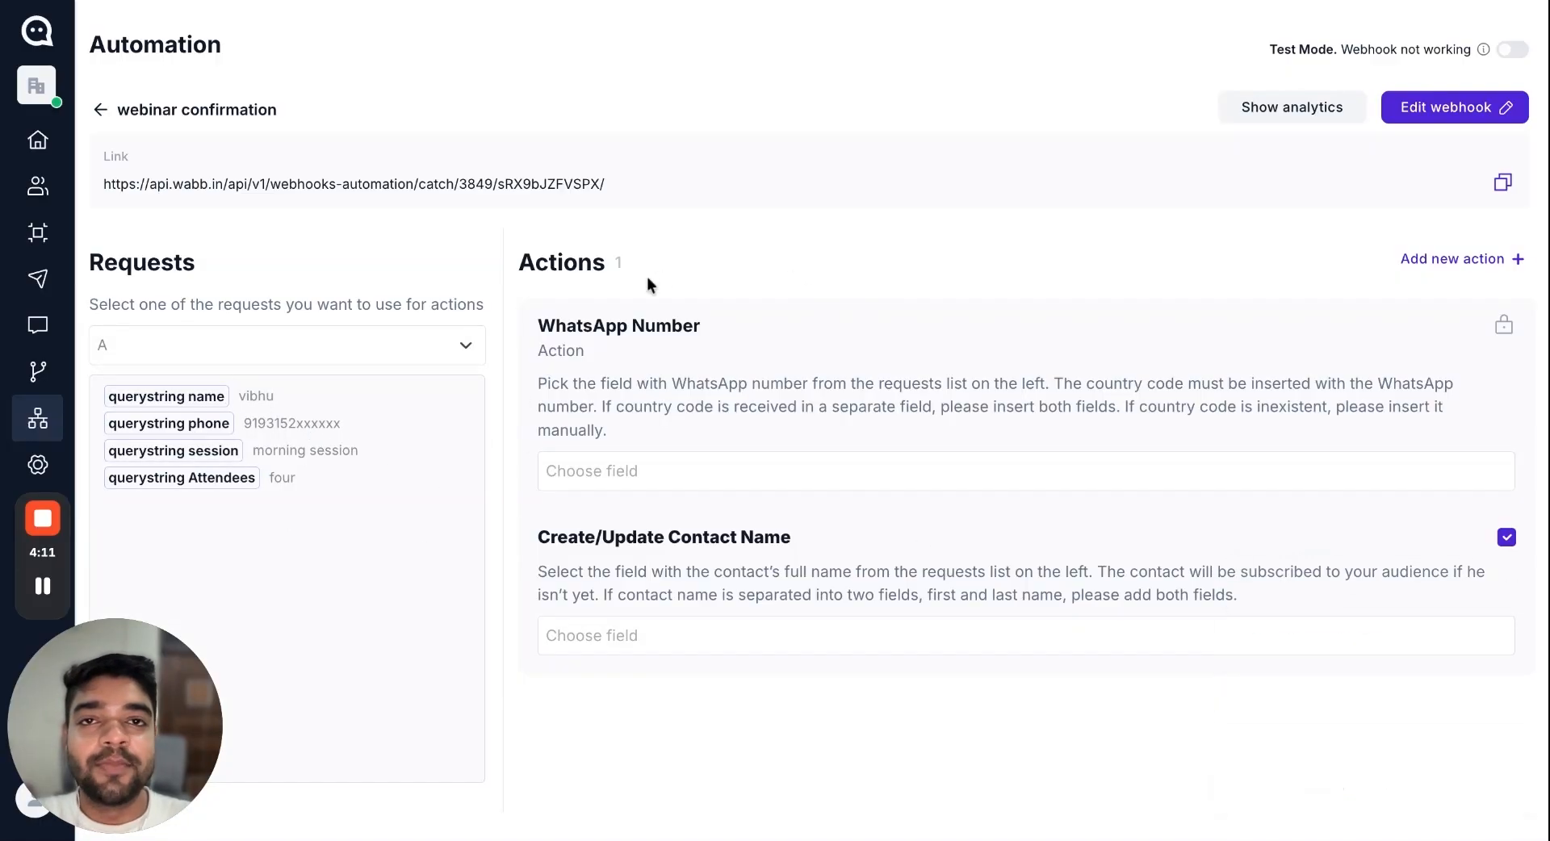
# Map the WhatsApp Number action to the querystring phone field
pyautogui.moveTo(656, 326); pyautogui.dragTo(748, 331)
pyautogui.click(748, 331)
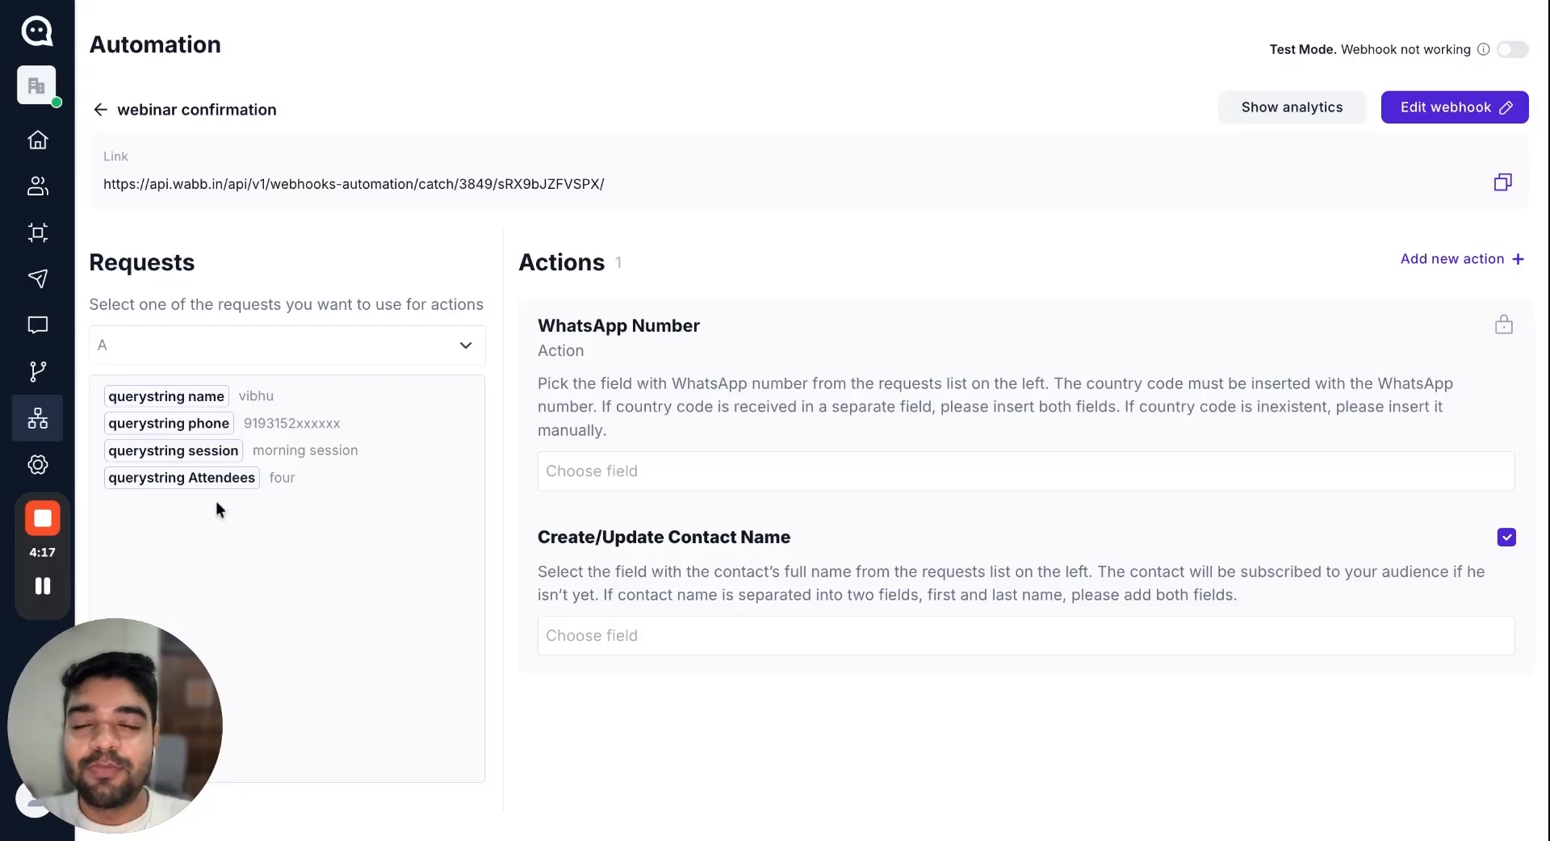
pyautogui.click(638, 480)
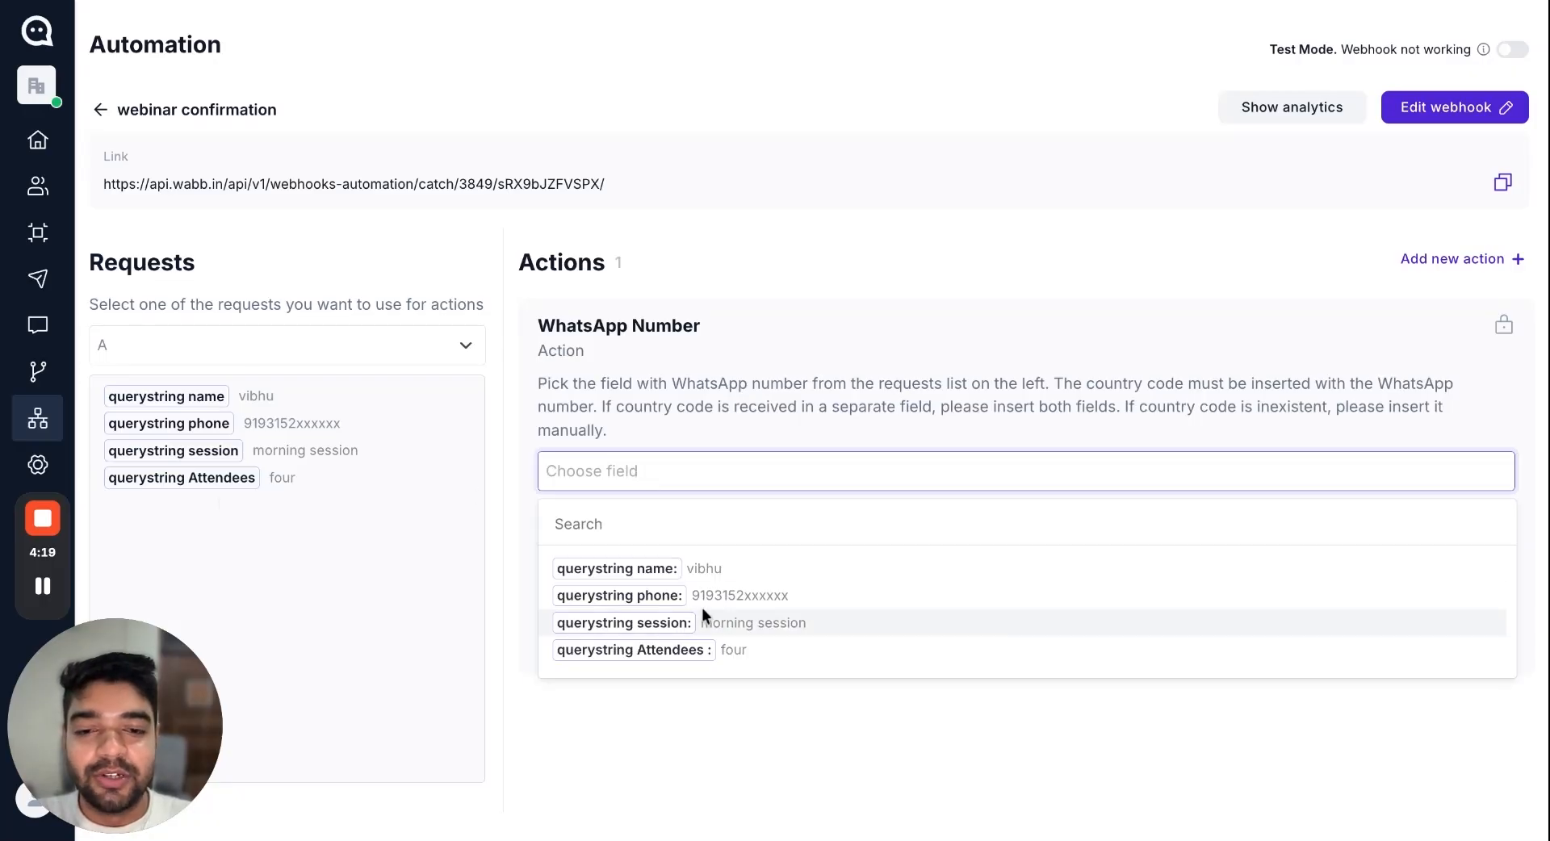
pyautogui.click(796, 597)
pyautogui.click(831, 326)
# Map the Create/Update Contact Name action to the querystring name field
pyautogui.moveTo(521, 538); pyautogui.dragTo(827, 526)
pyautogui.click(850, 521)
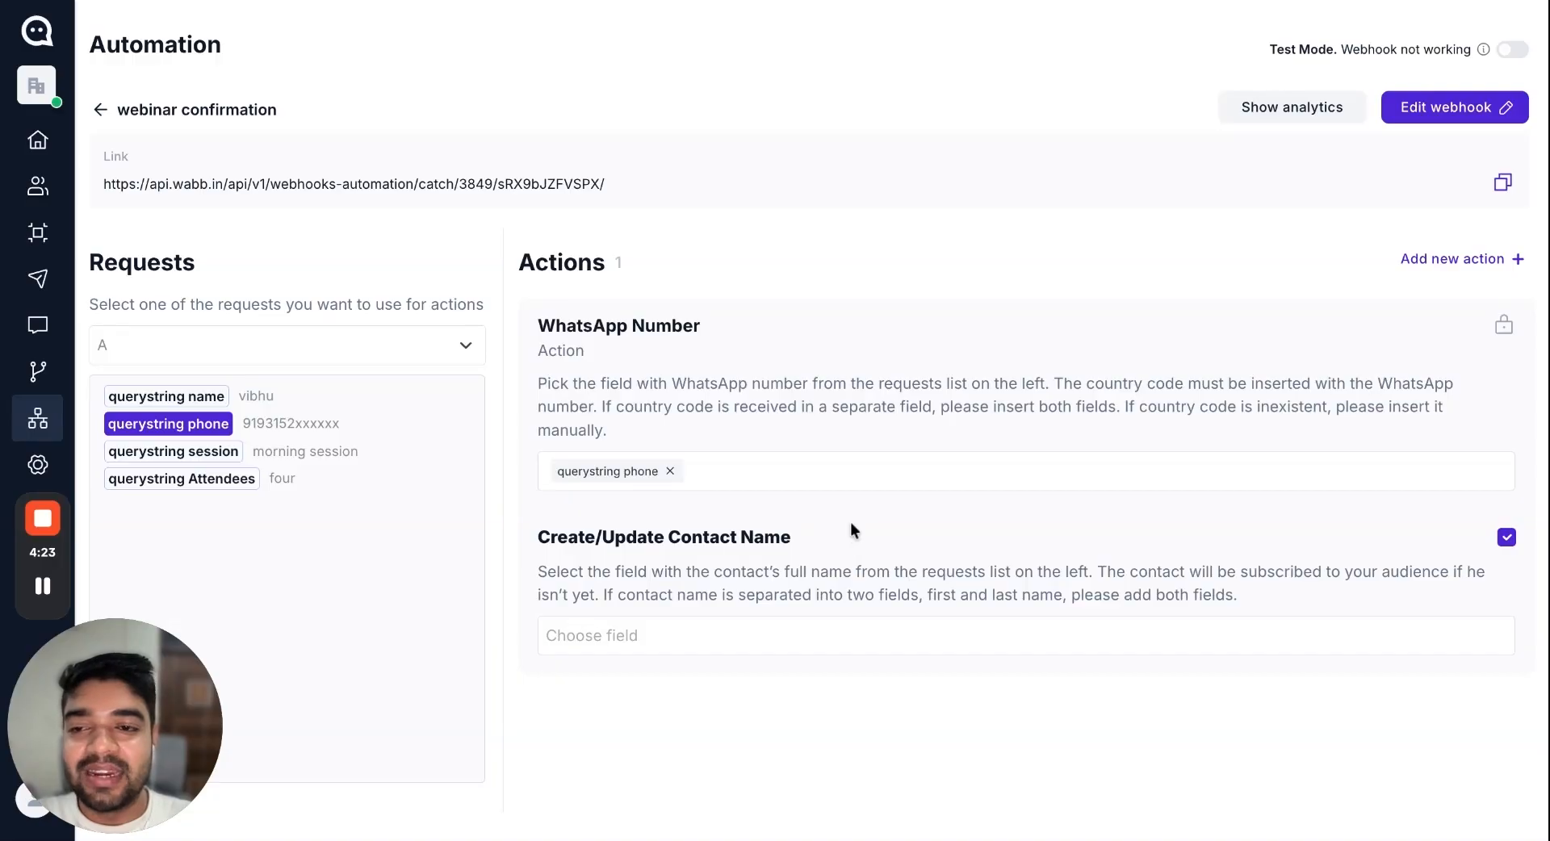
pyautogui.click(762, 641)
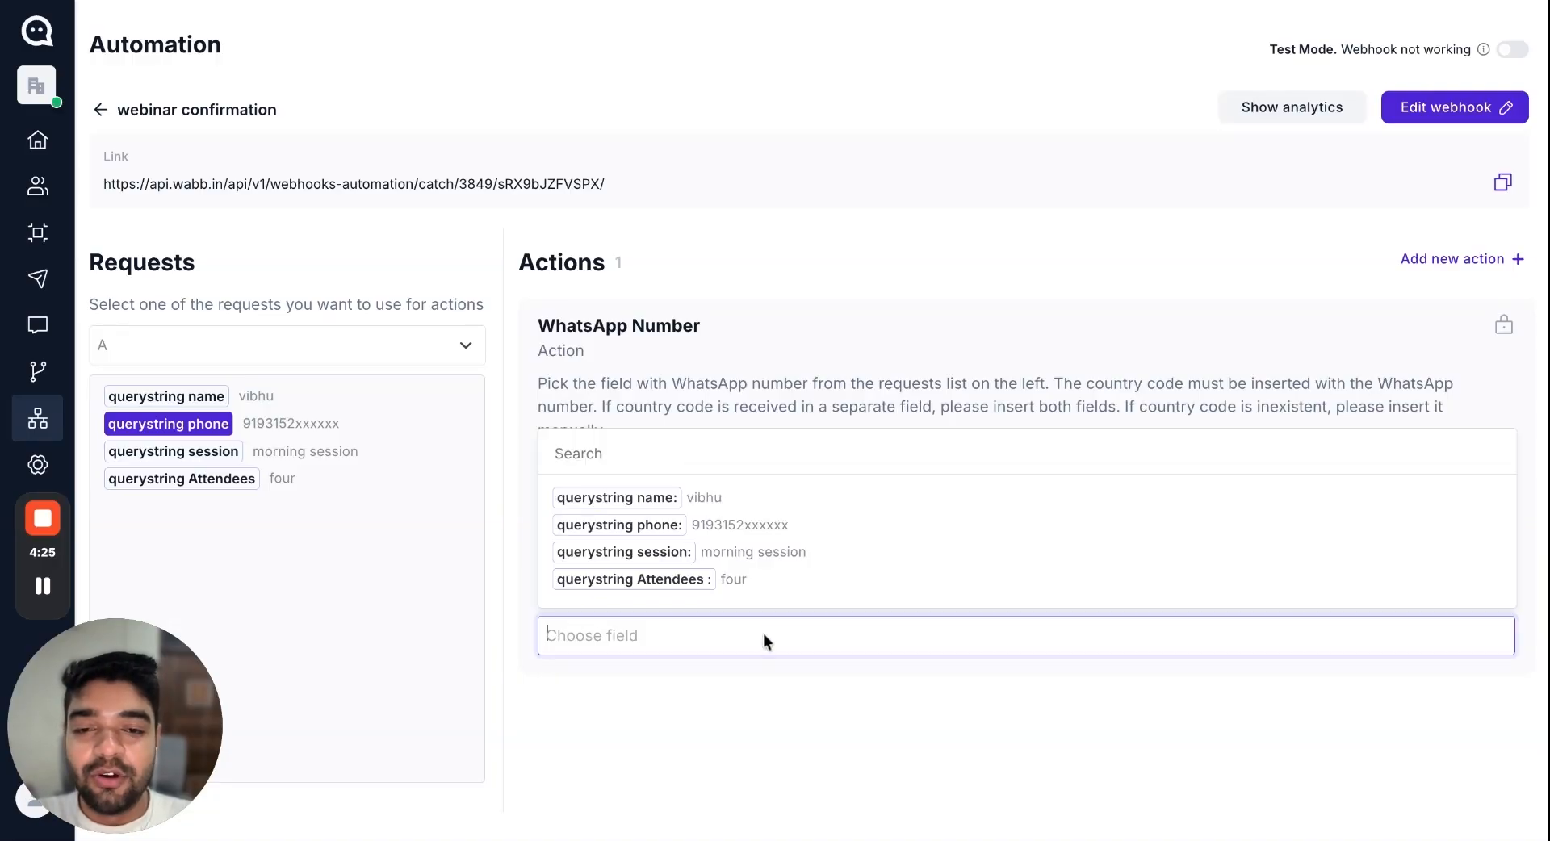
pyautogui.click(719, 500)
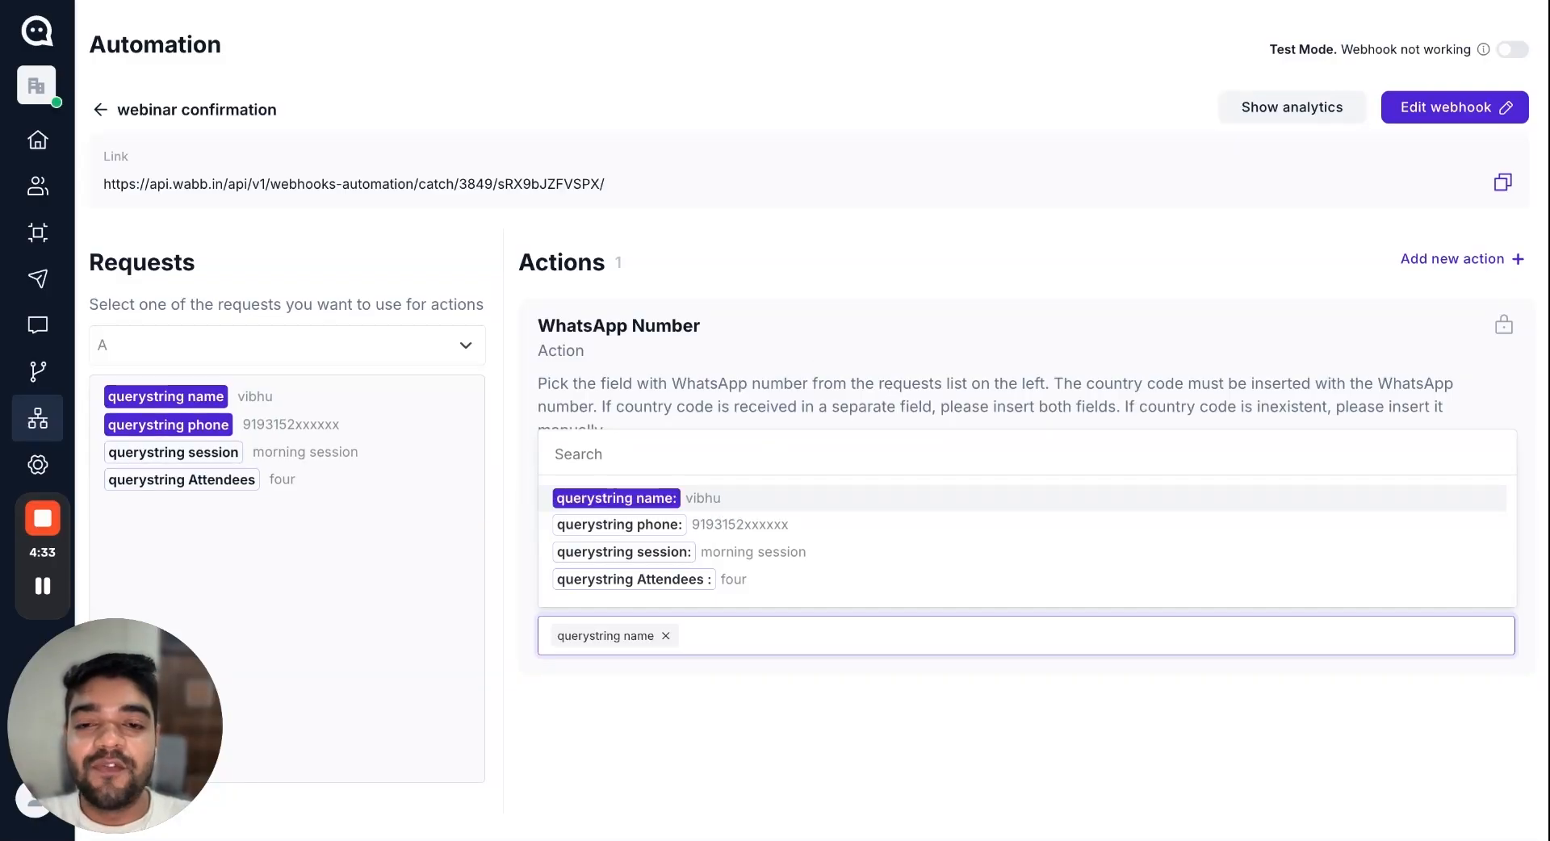
pyautogui.click(895, 314)
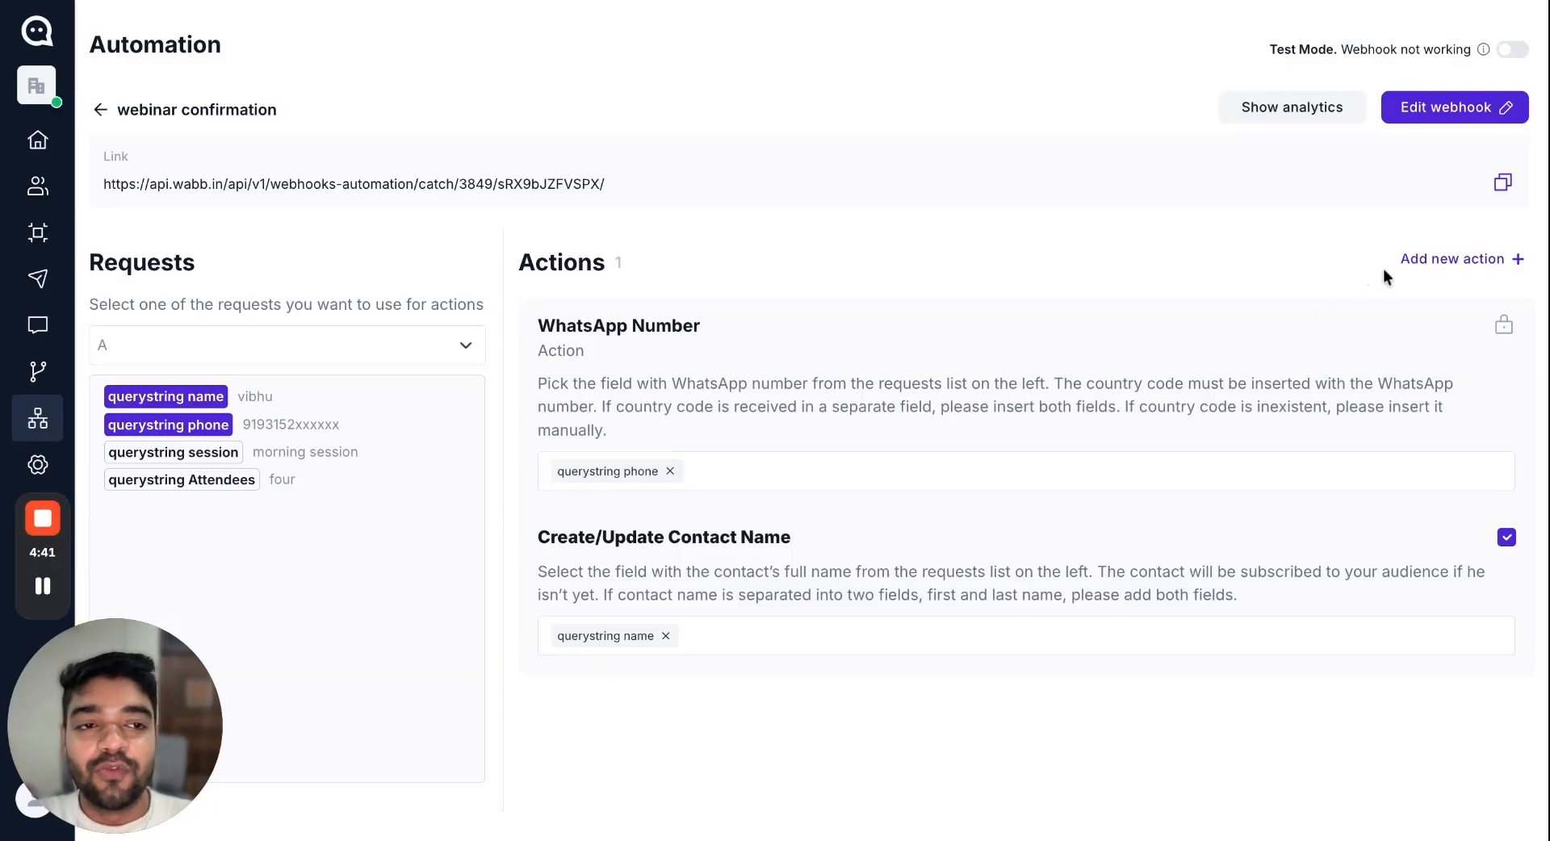
# Add an Update custom field action that fills the attendees custom field from querystring Attendees
pyautogui.click(1439, 260)
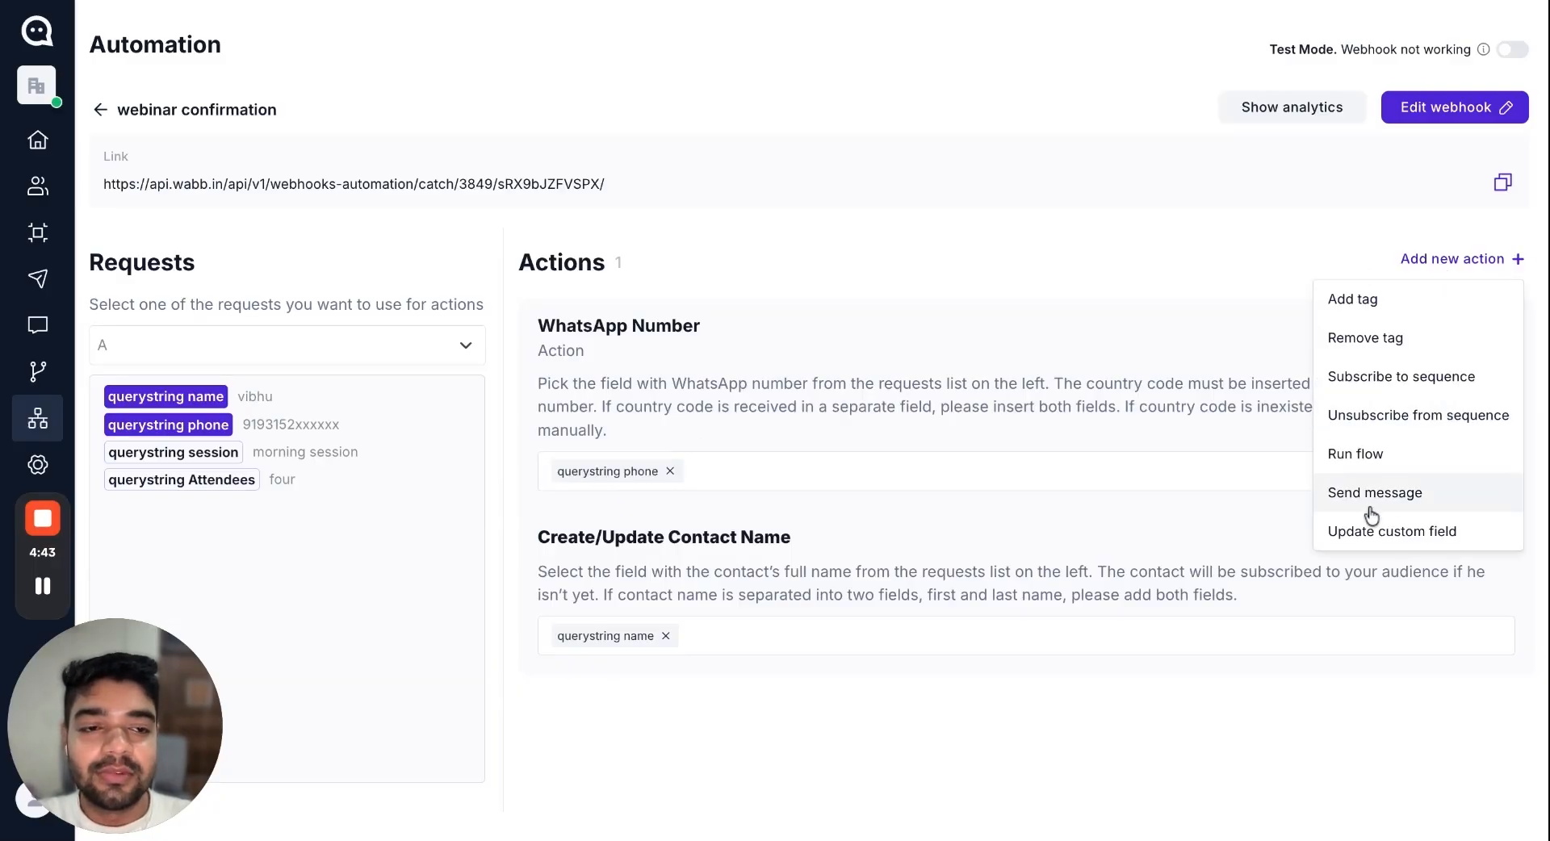
pyautogui.click(1417, 533)
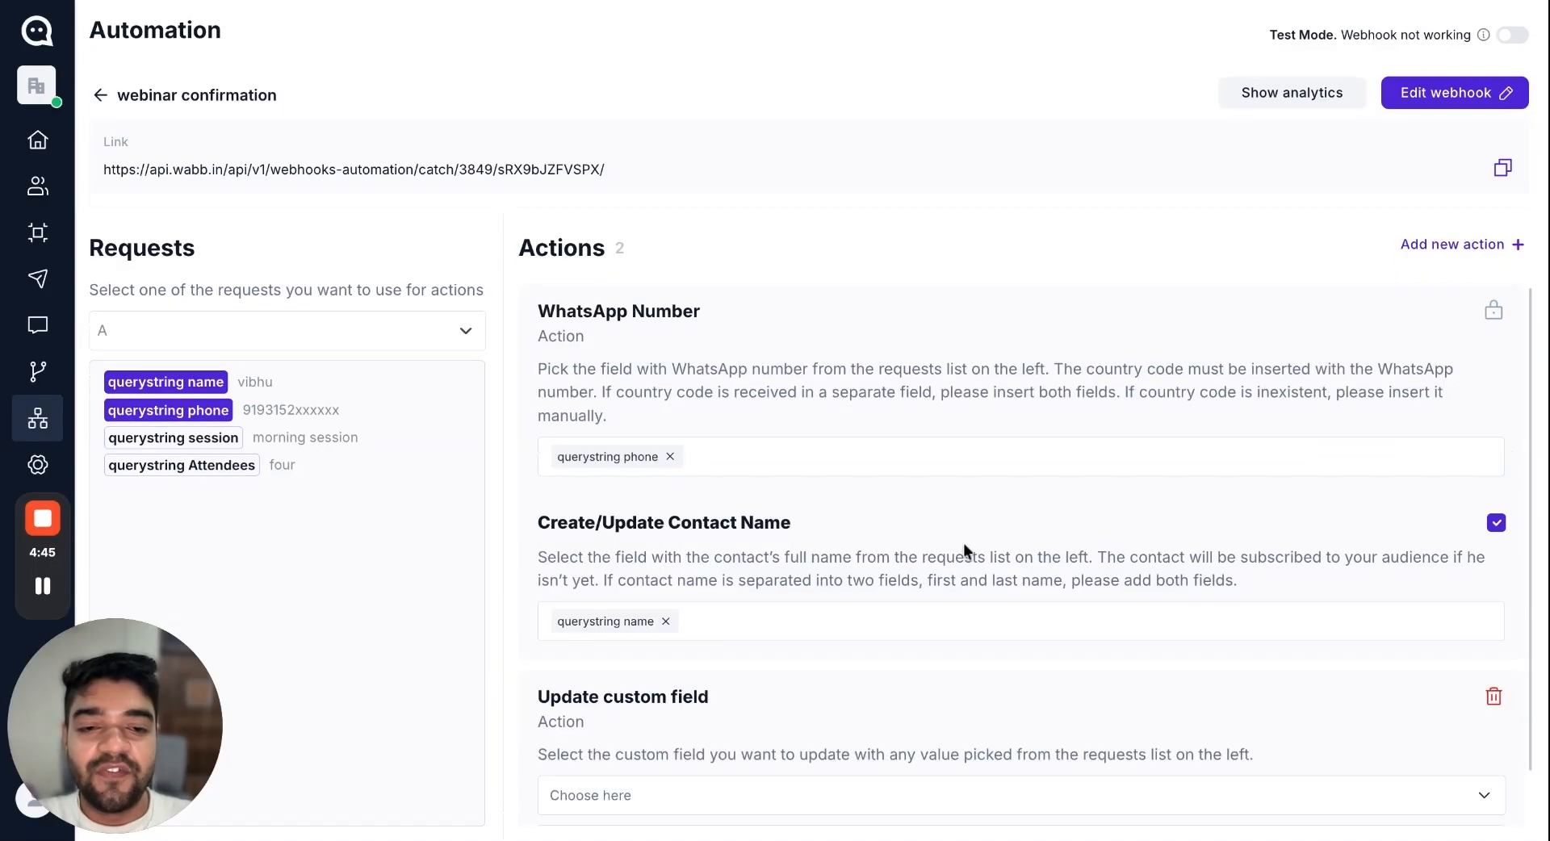
pyautogui.scroll(-2, 962, 549)
pyautogui.click(622, 737)
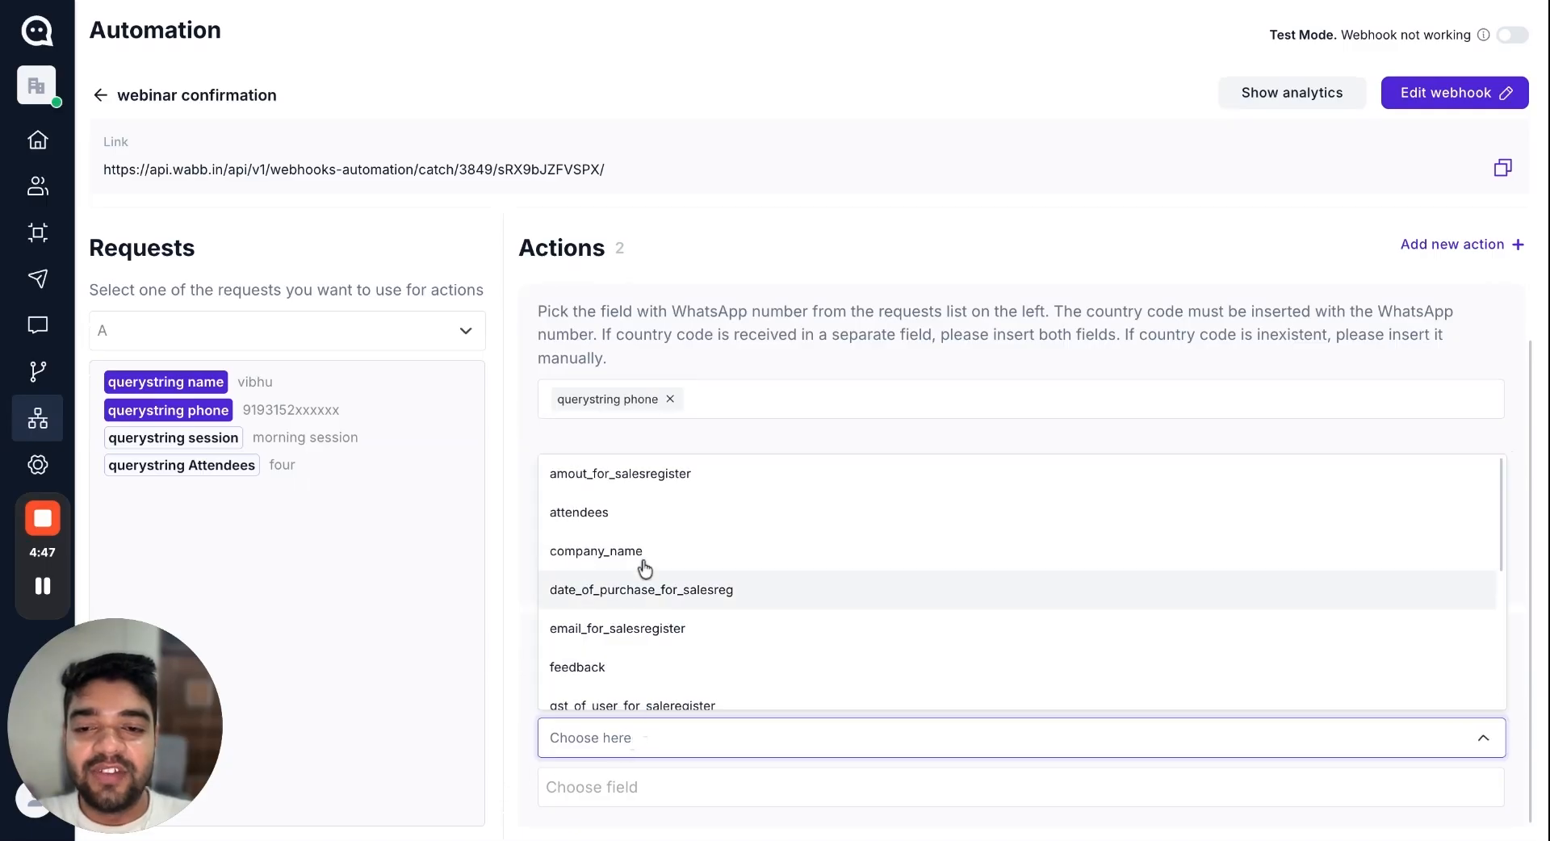
pyautogui.click(634, 517)
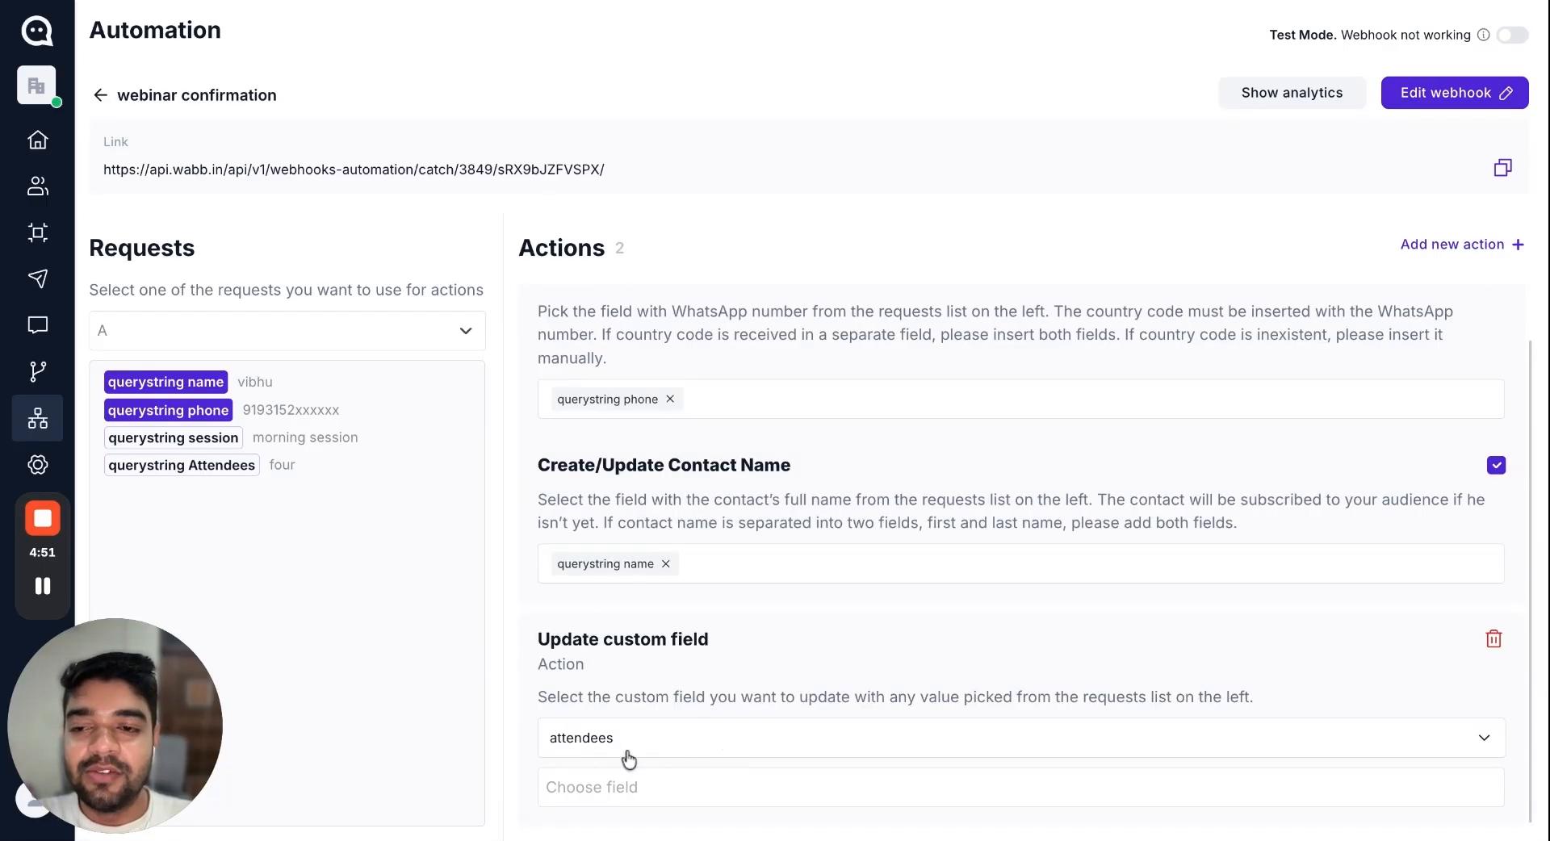
pyautogui.click(647, 788)
pyautogui.click(769, 739)
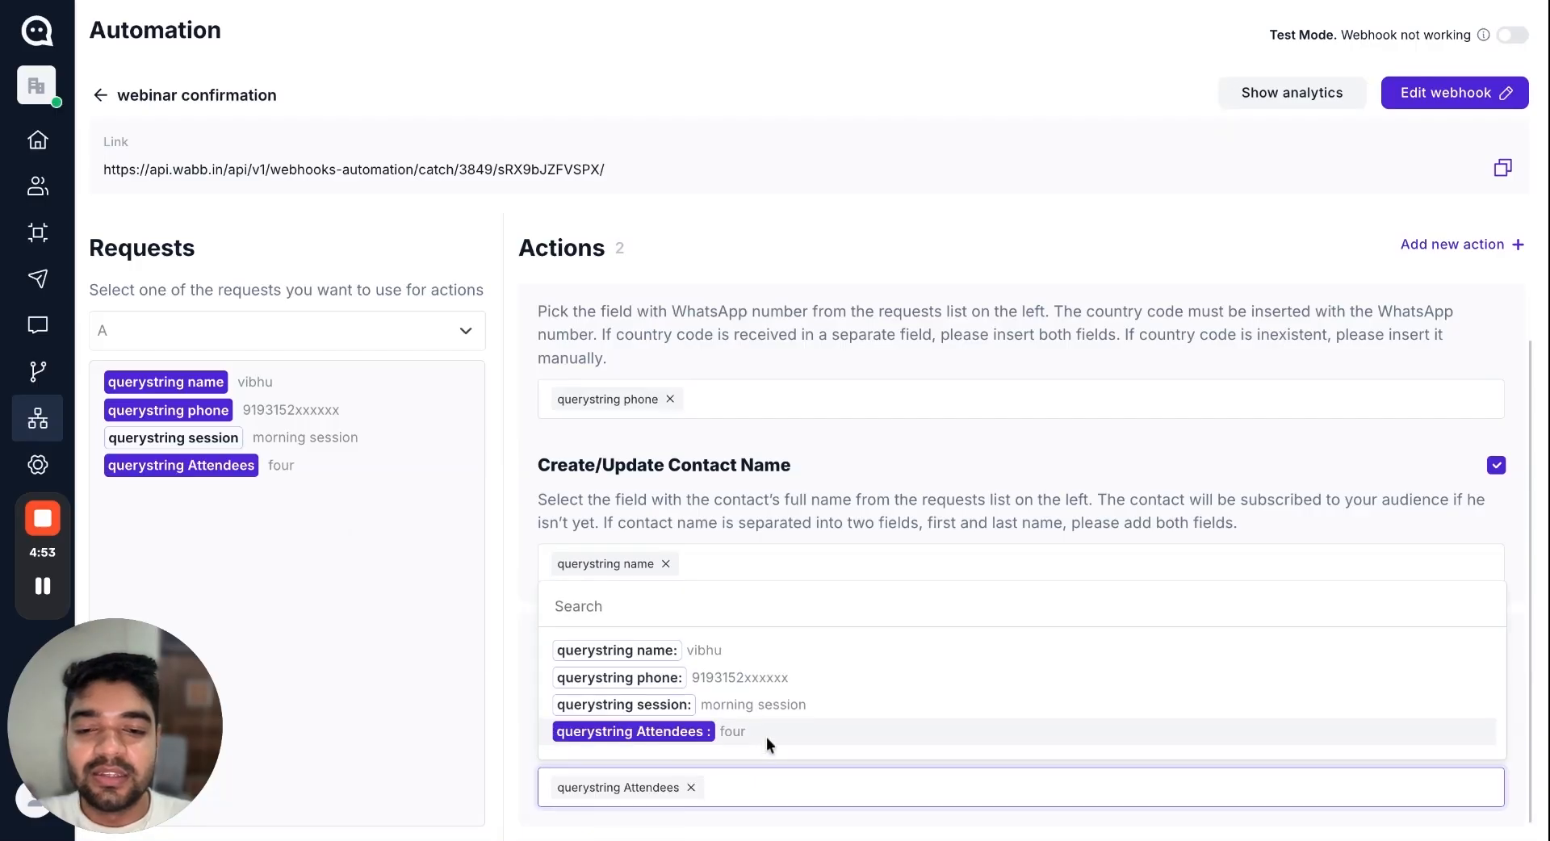
pyautogui.click(883, 311)
# Add a second Update custom field action that fills the session custom field from querystring session
pyautogui.click(1430, 246)
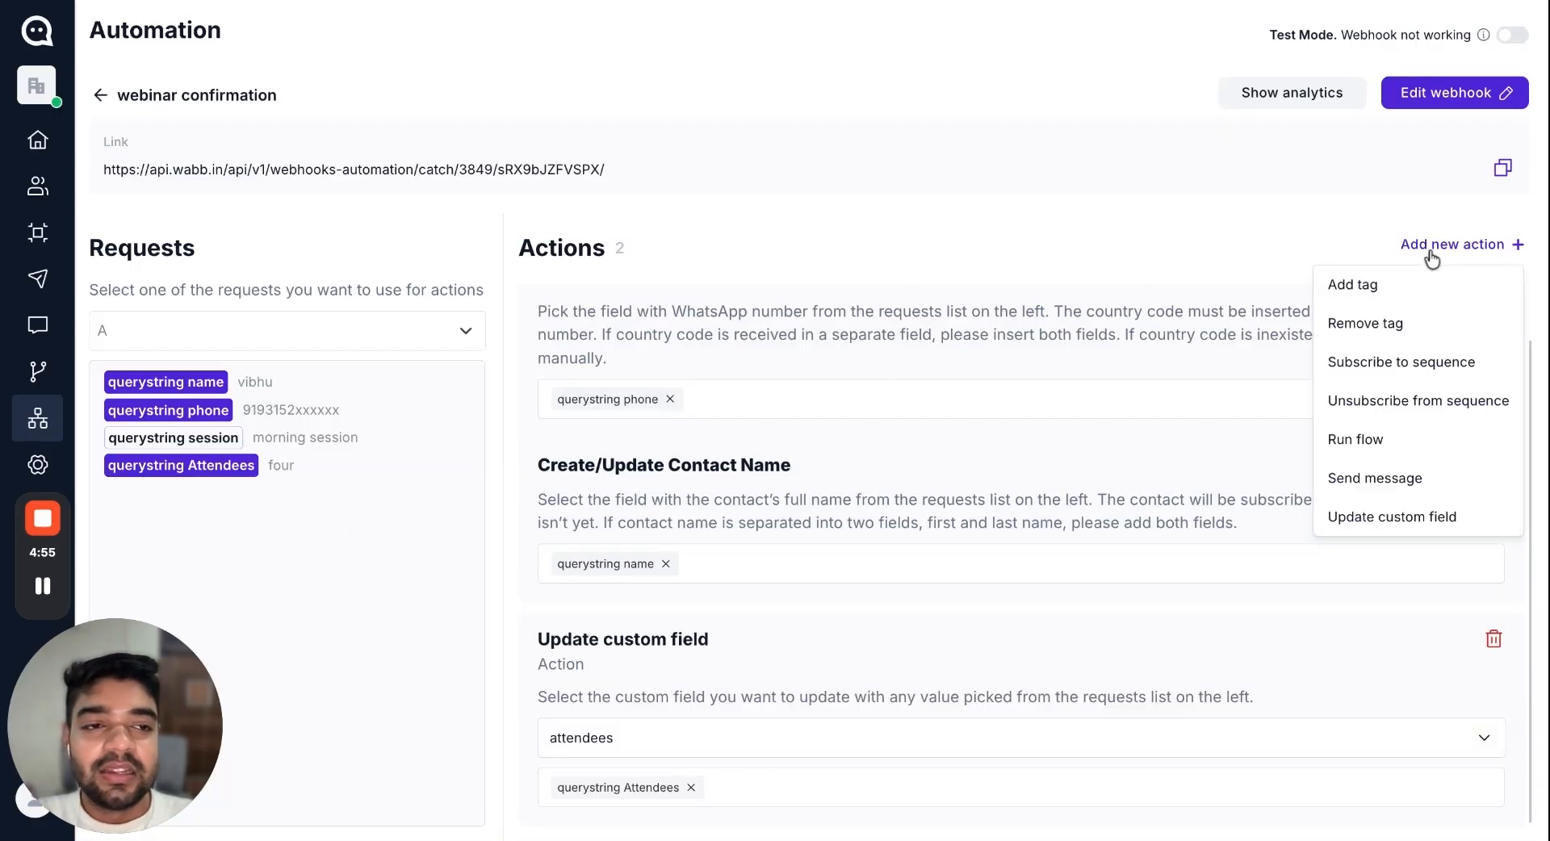
pyautogui.click(1396, 518)
pyautogui.scroll(-3, 803, 651)
pyautogui.click(670, 734)
pyautogui.scroll(-5, 685, 629)
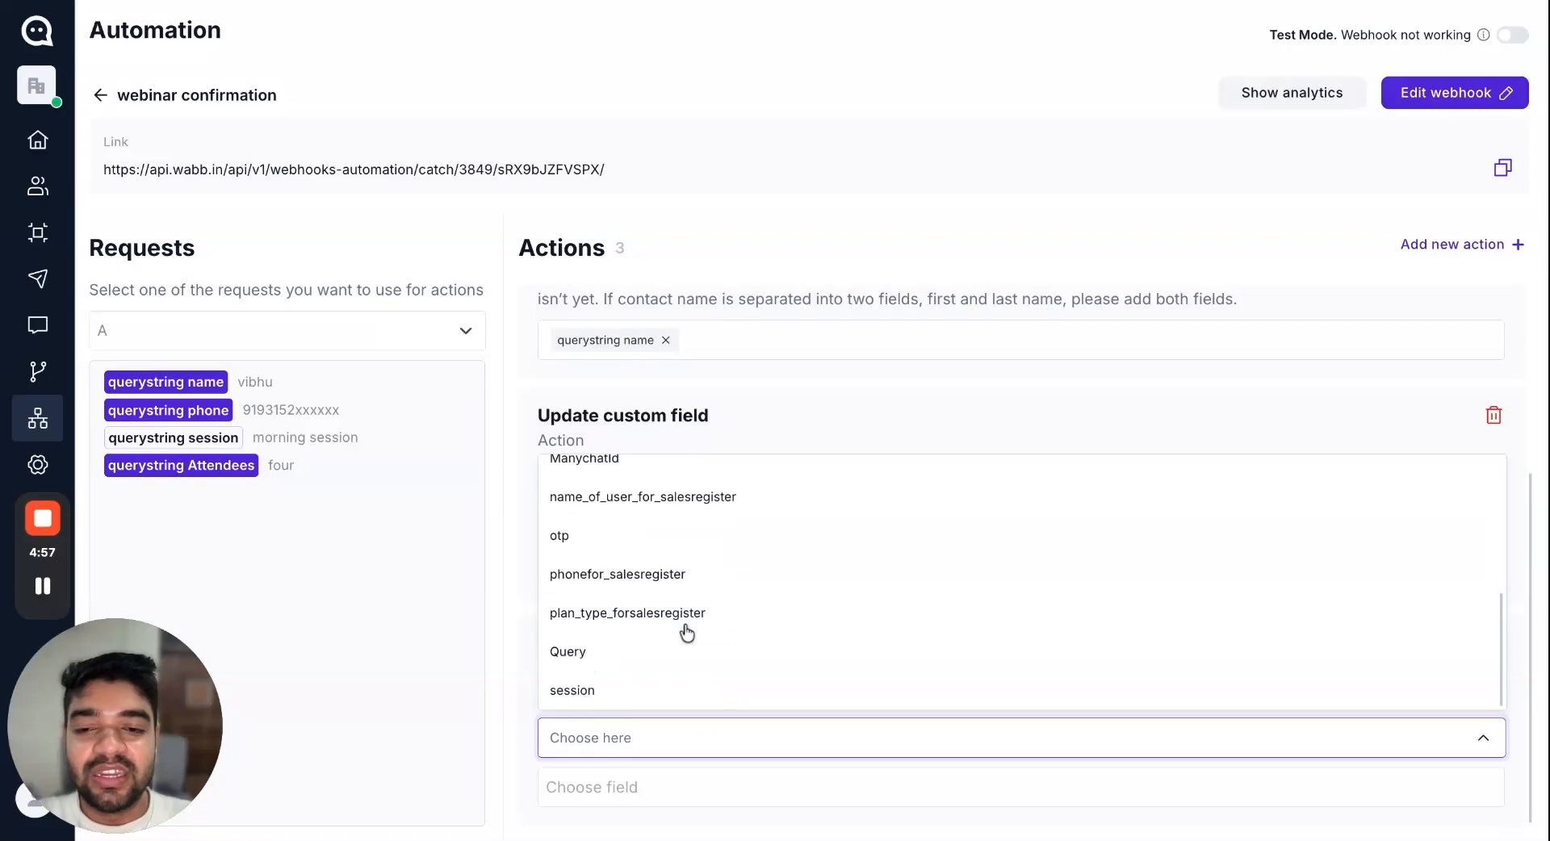
pyautogui.click(645, 692)
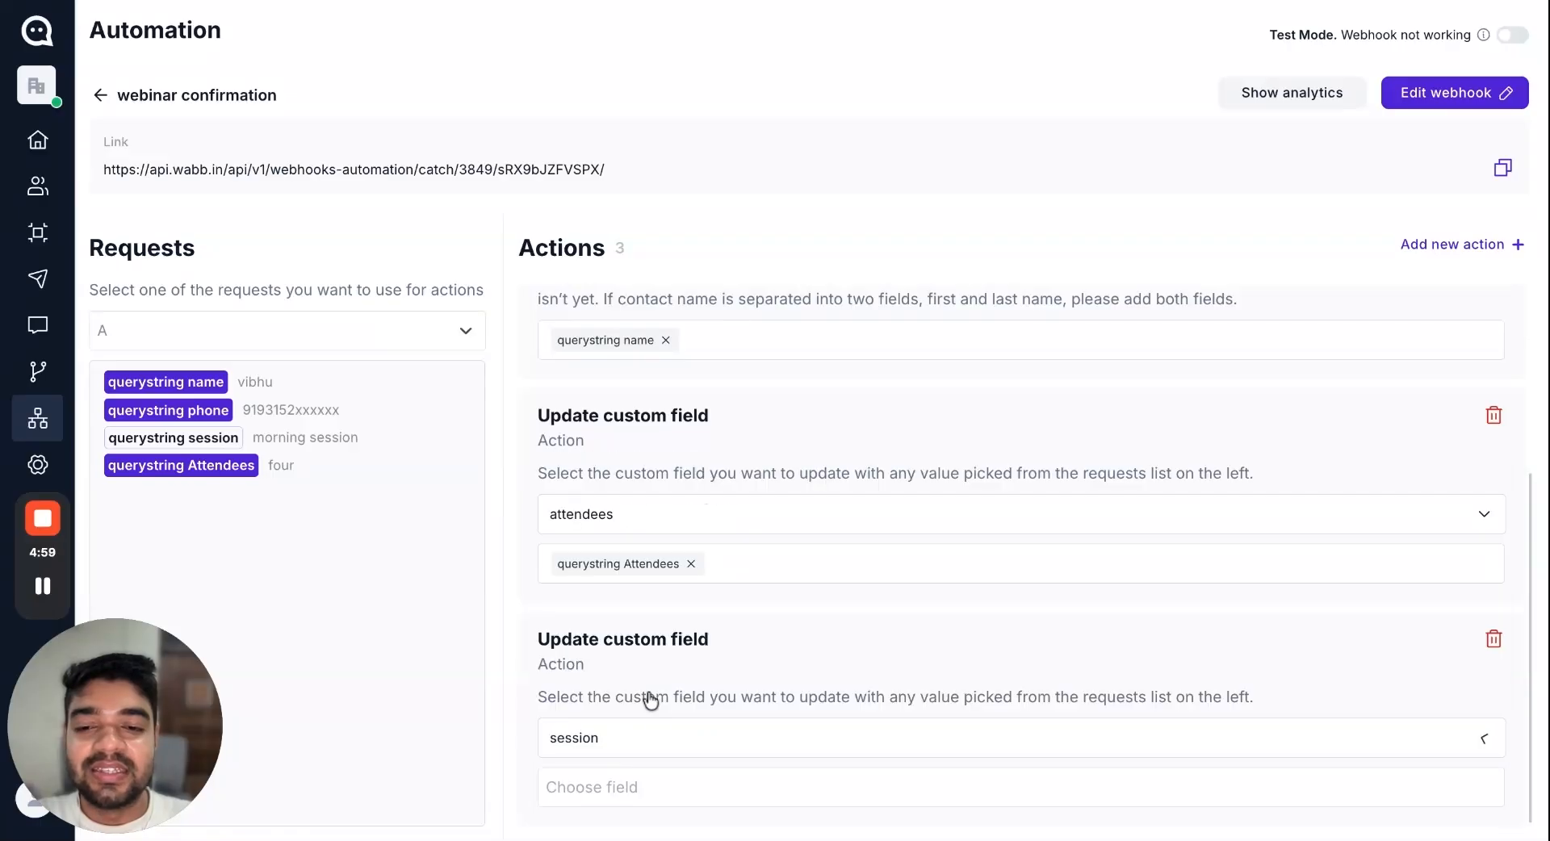
pyautogui.click(677, 799)
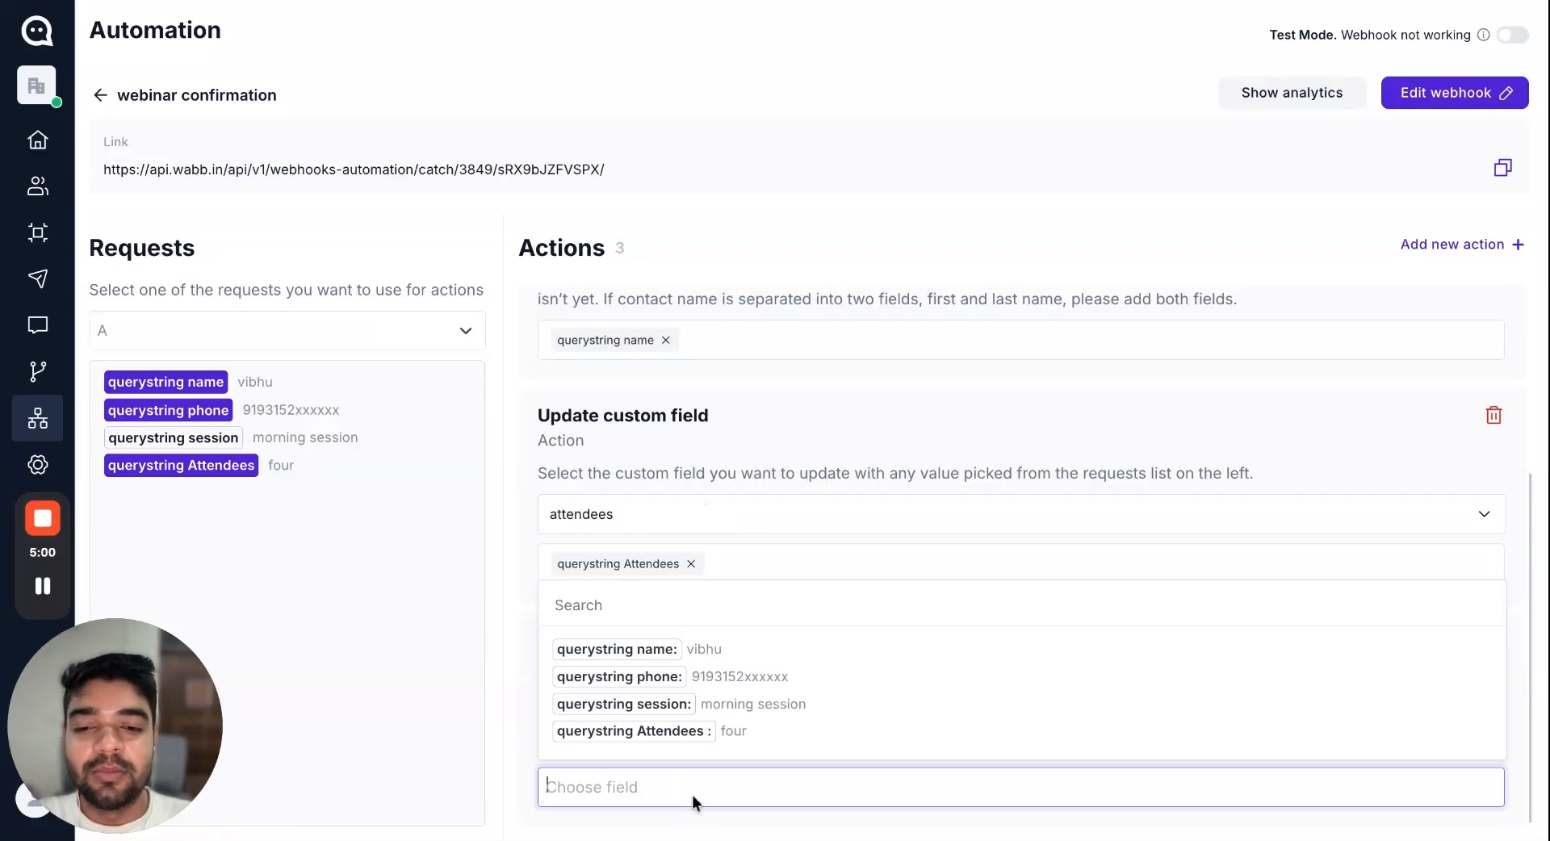
pyautogui.click(715, 705)
pyautogui.scroll(3, 712, 612)
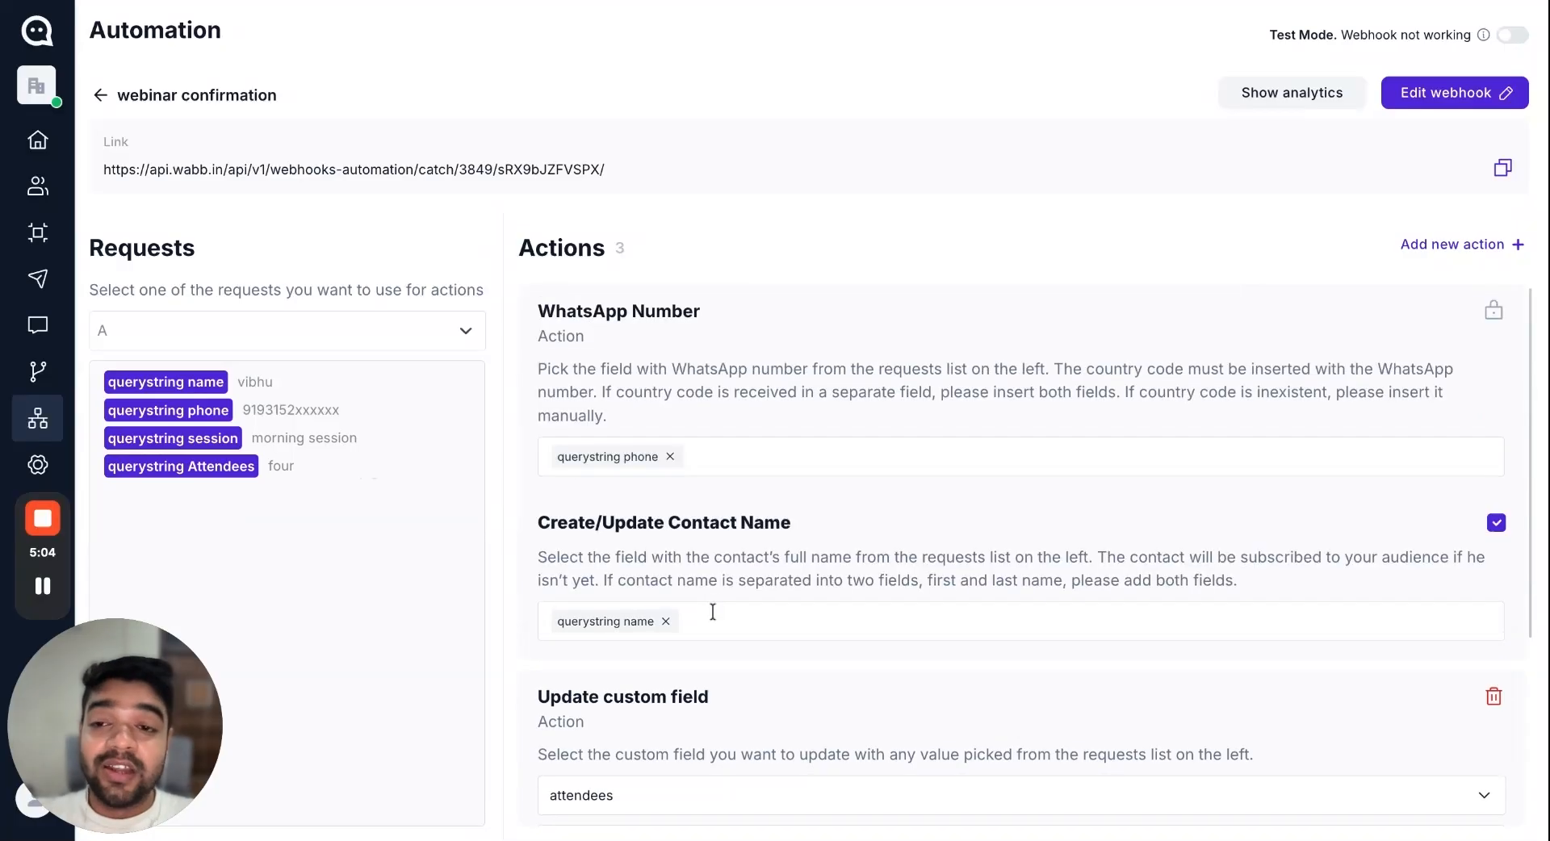
# Add a Run flow action to the webinar confirmation webhook
pyautogui.scroll(-3, 714, 613)
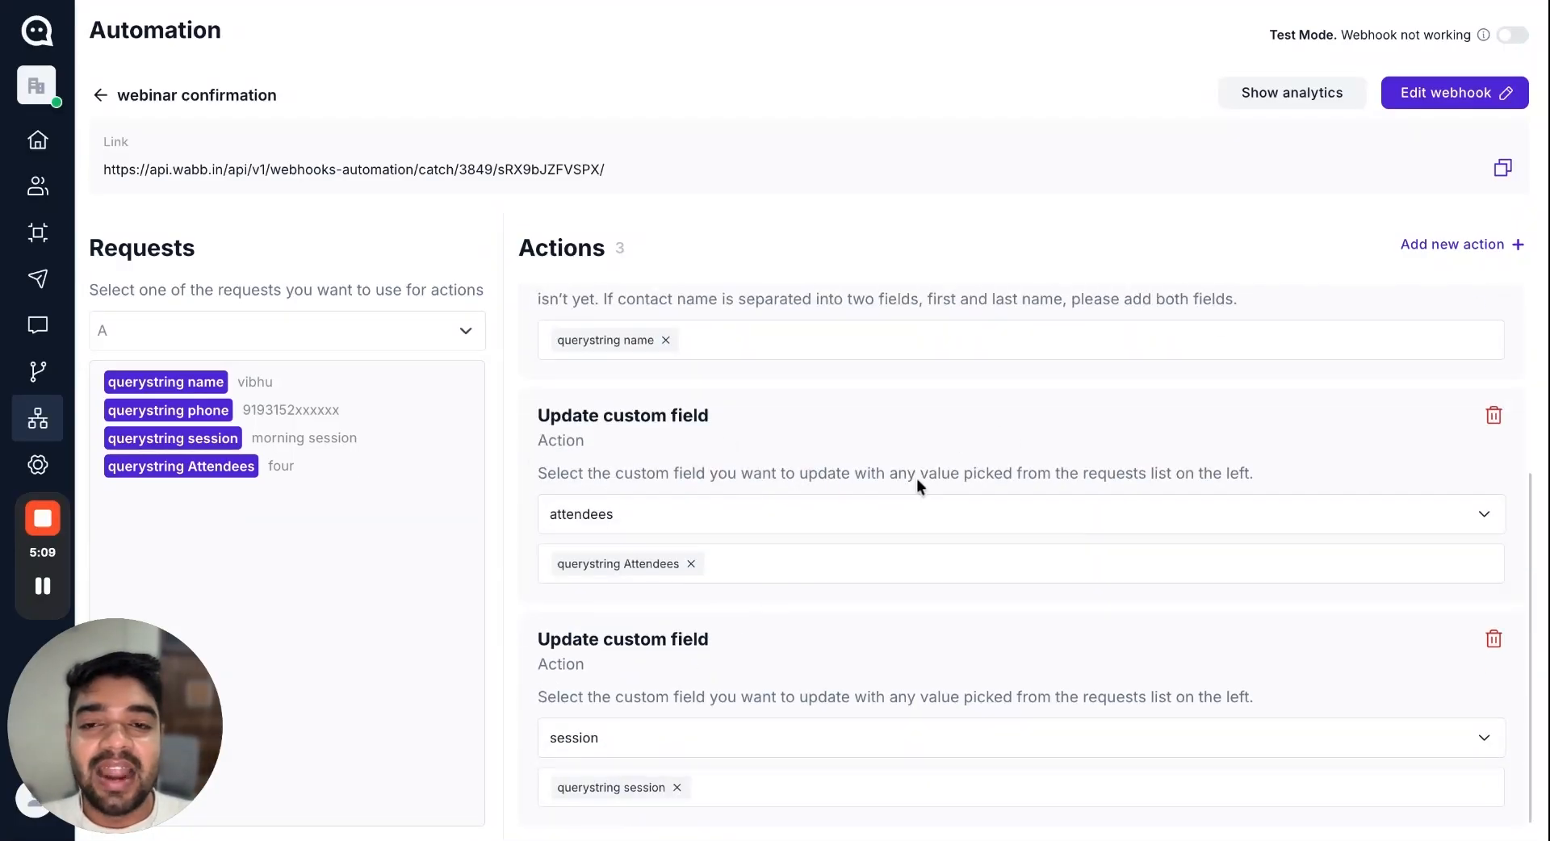
pyautogui.click(1520, 246)
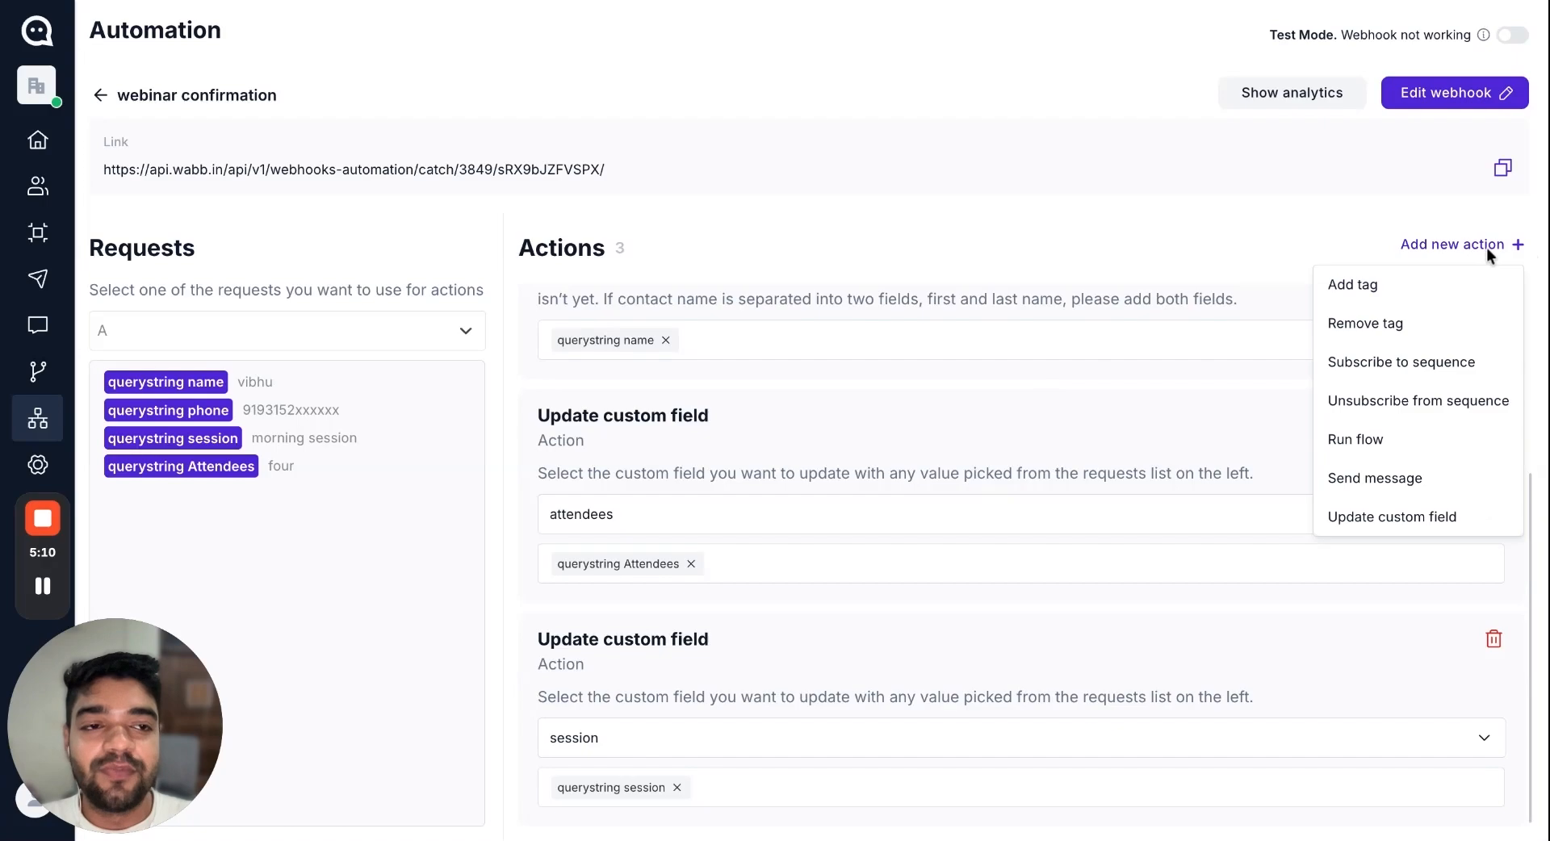
pyautogui.click(1384, 445)
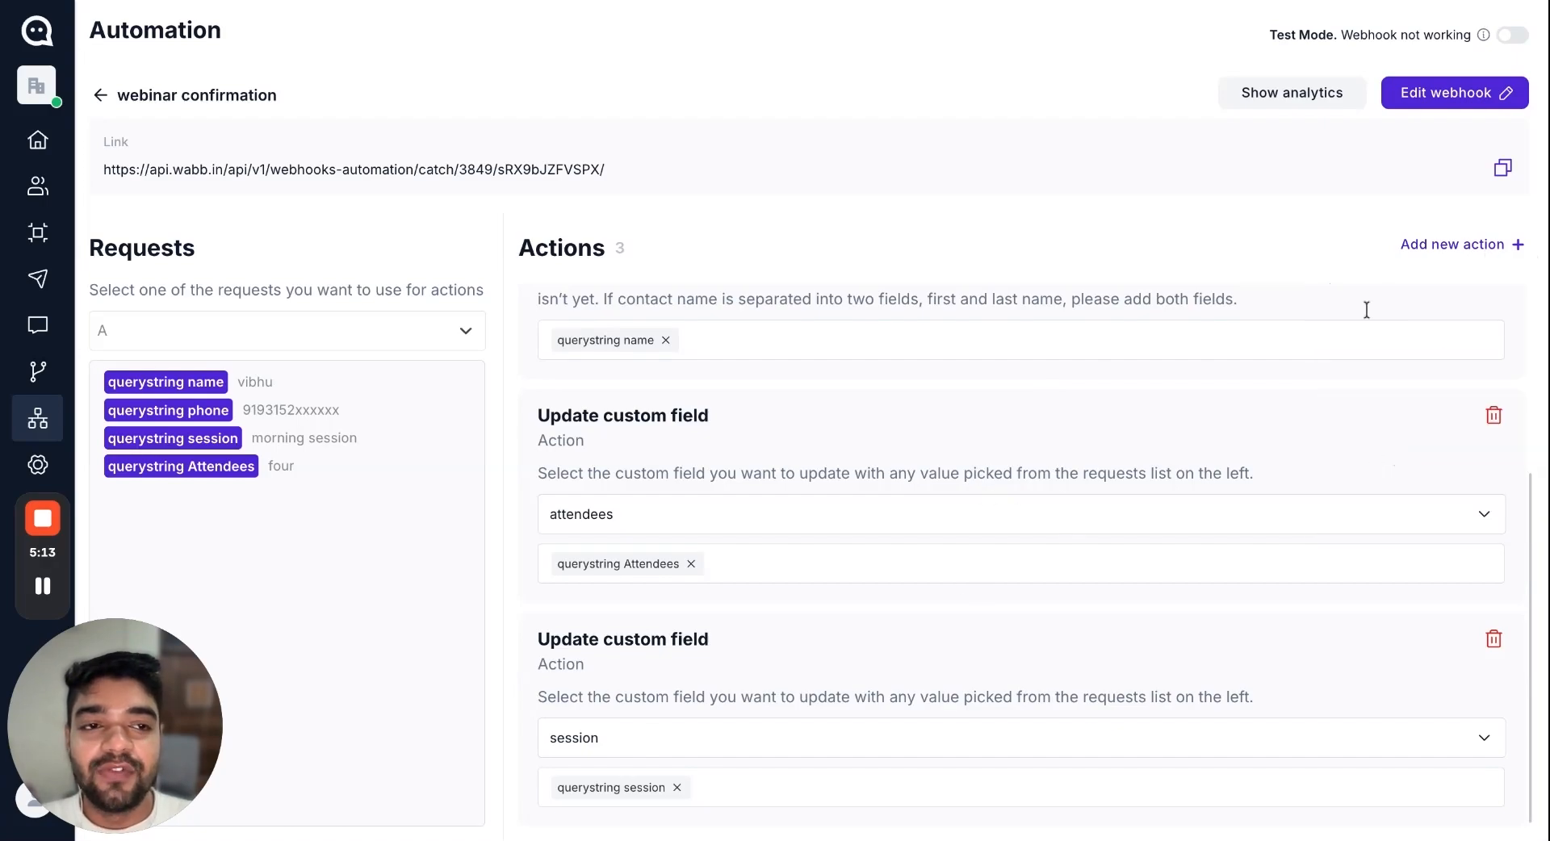
pyautogui.click(1441, 244)
pyautogui.click(1425, 440)
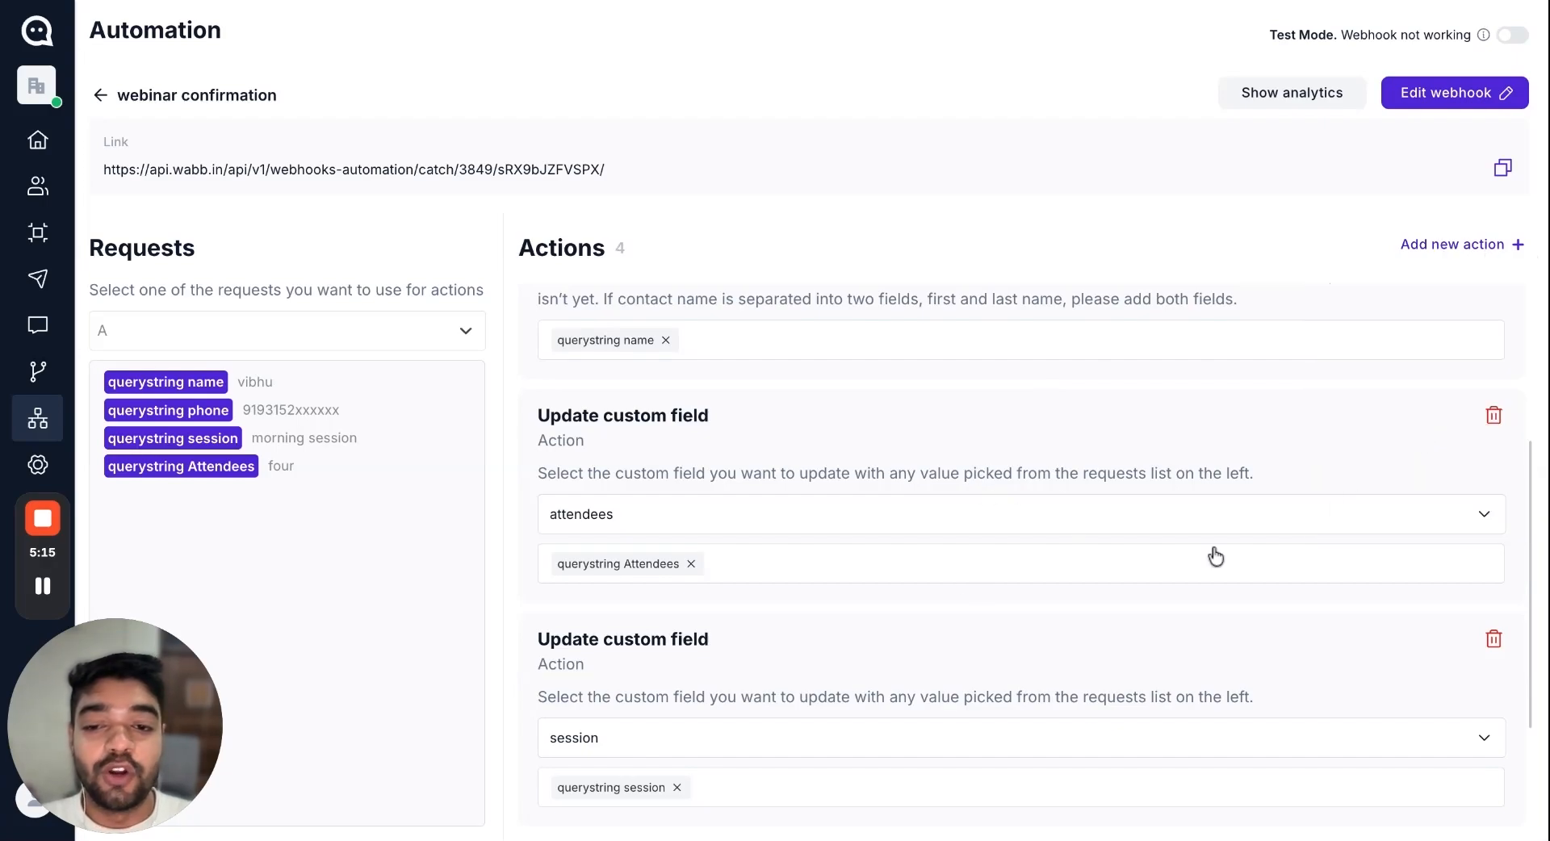
pyautogui.click(608, 803)
pyautogui.scroll(-10, 671, 716)
# Look up the confirmation flow's name in the list of flows and reopen the webinar confirmation webhook
pyautogui.click(38, 371)
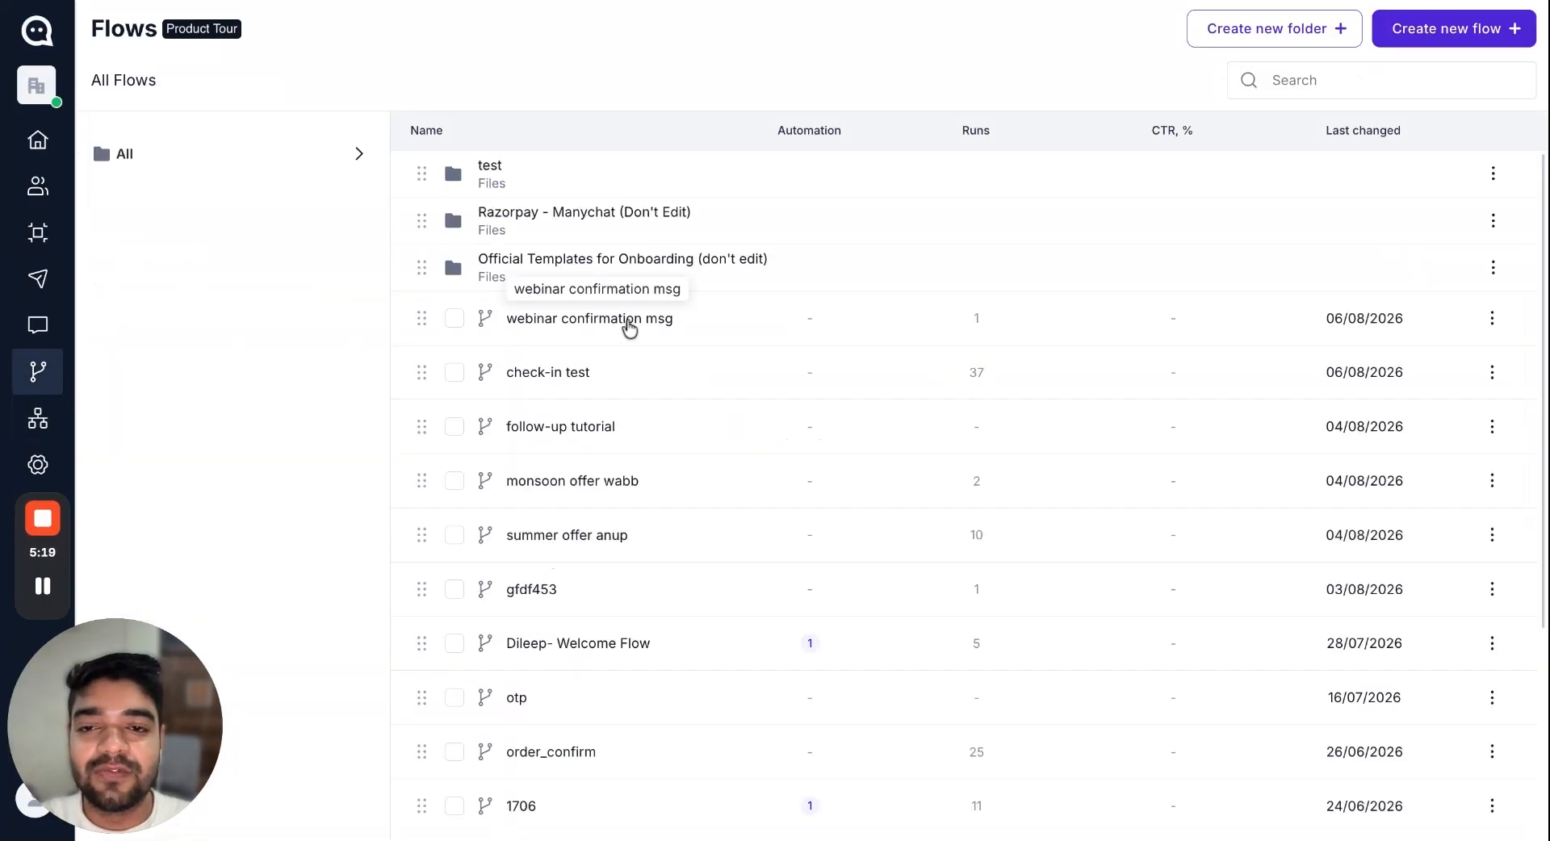
pyautogui.click(38, 418)
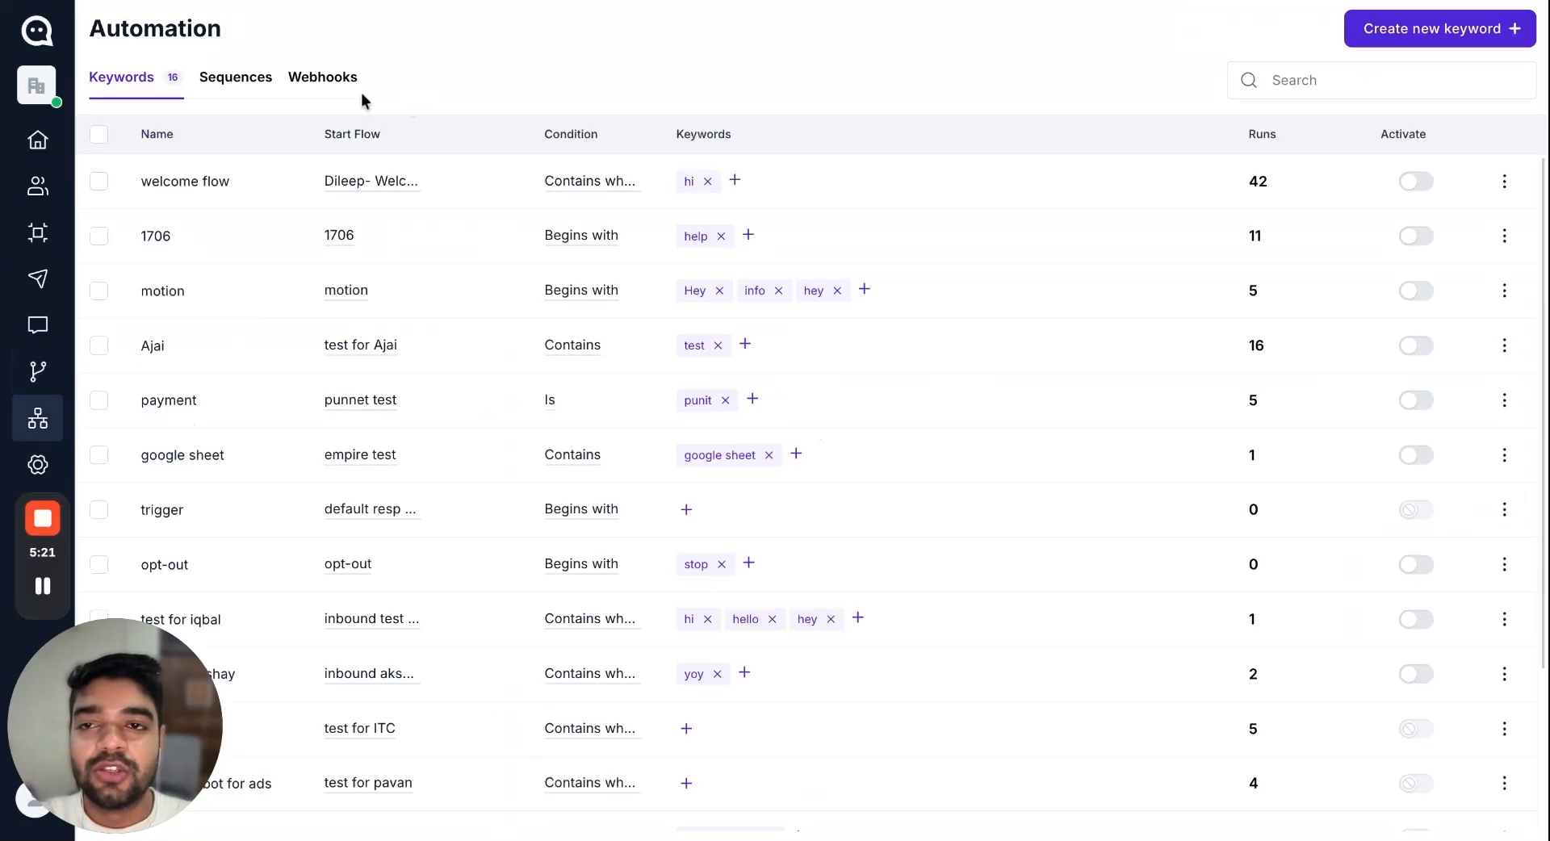
pyautogui.click(322, 76)
pyautogui.click(303, 187)
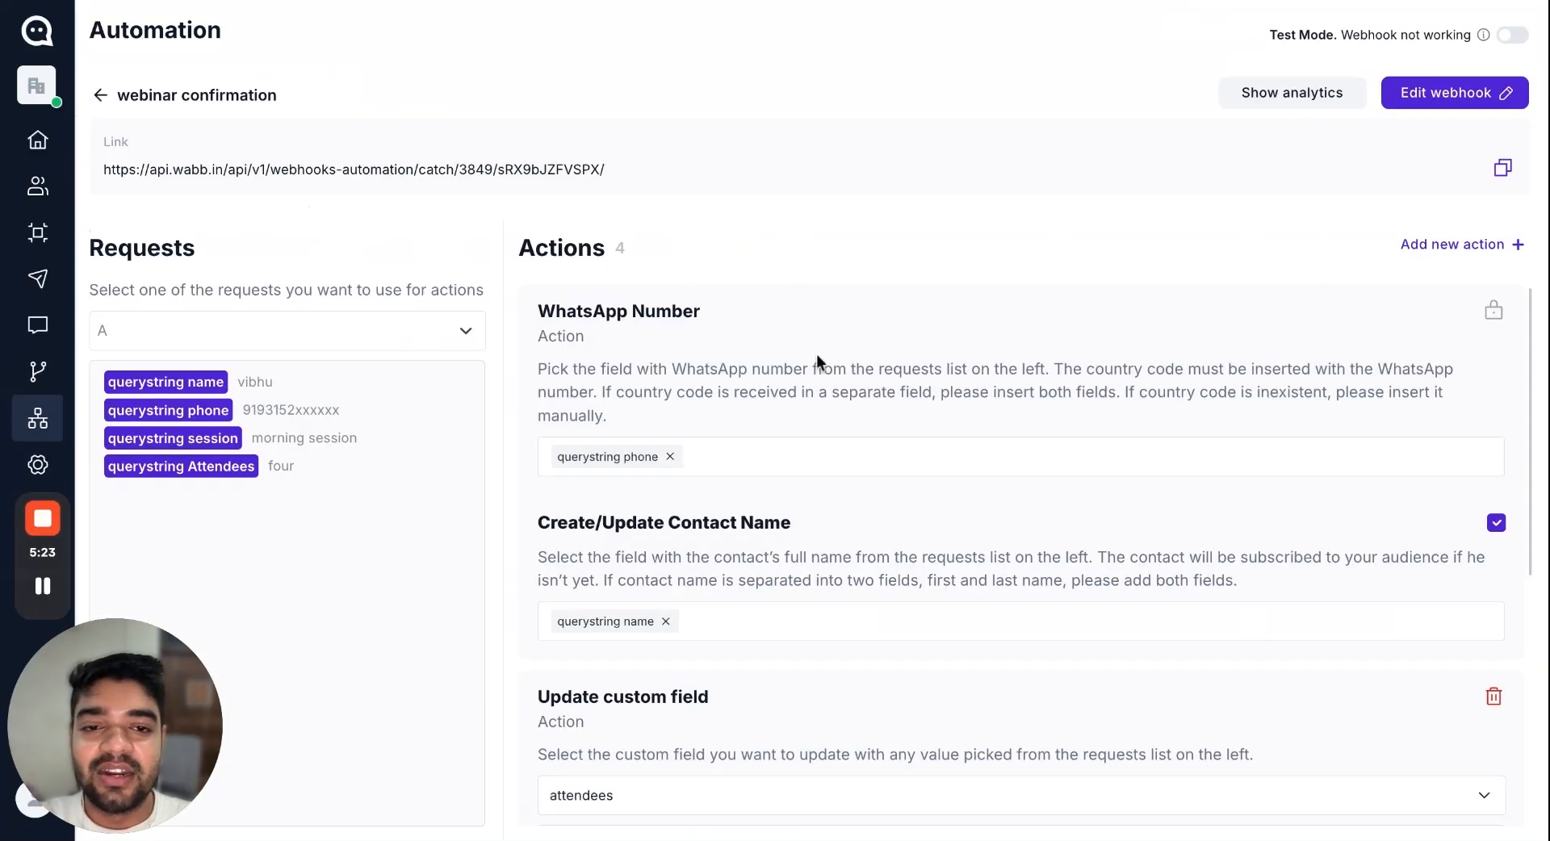
# Set the Run flow action to send the webinar confirmation msg flow
pyautogui.scroll(-5, 893, 668)
pyautogui.click(733, 787)
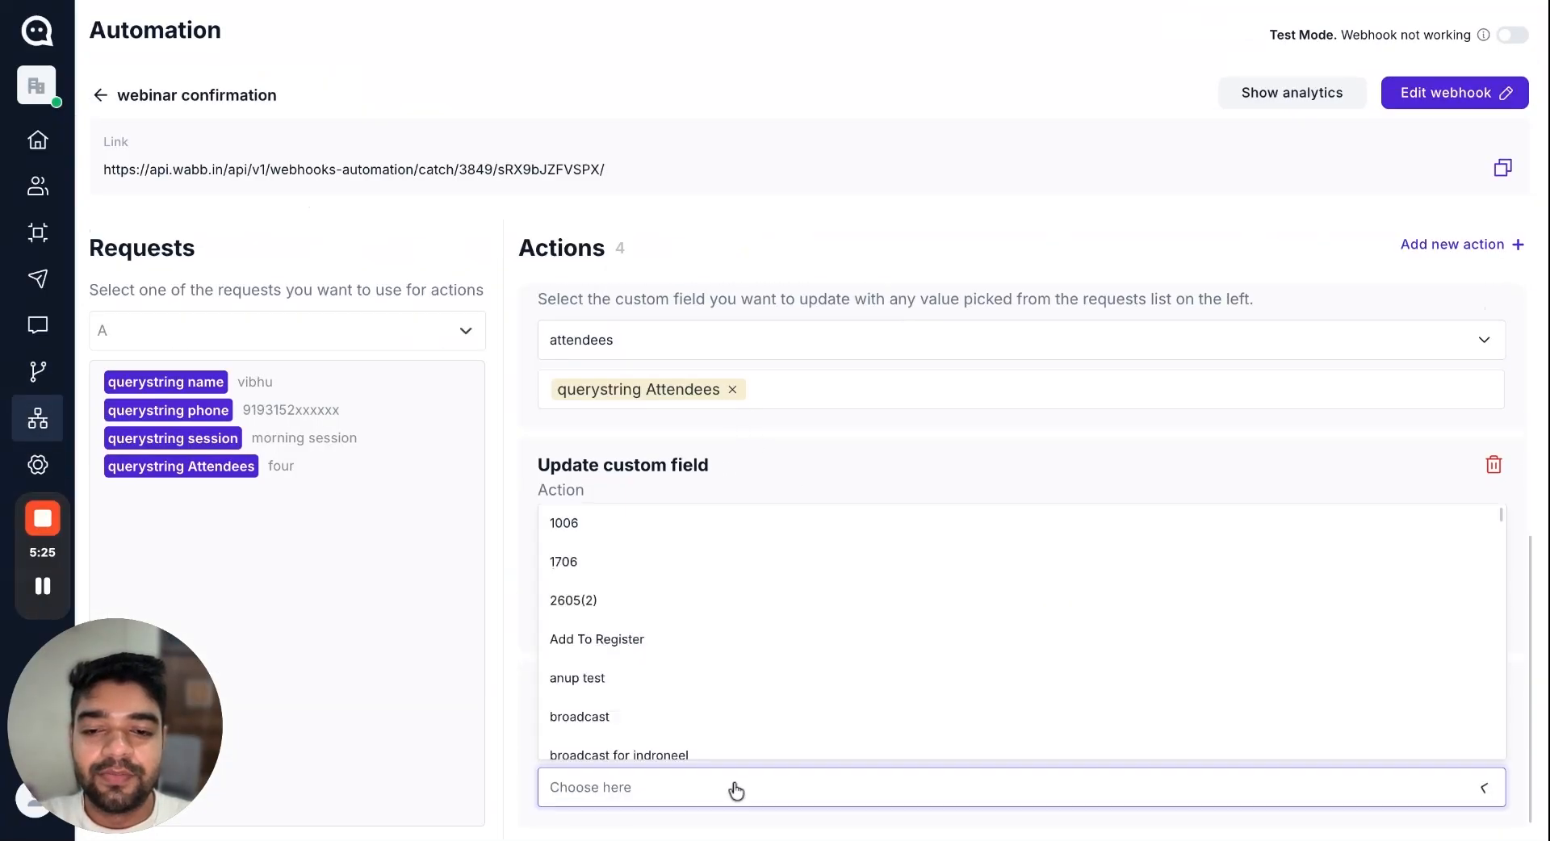
pyautogui.scroll(-10, 703, 685)
pyautogui.scroll(-5, 703, 685)
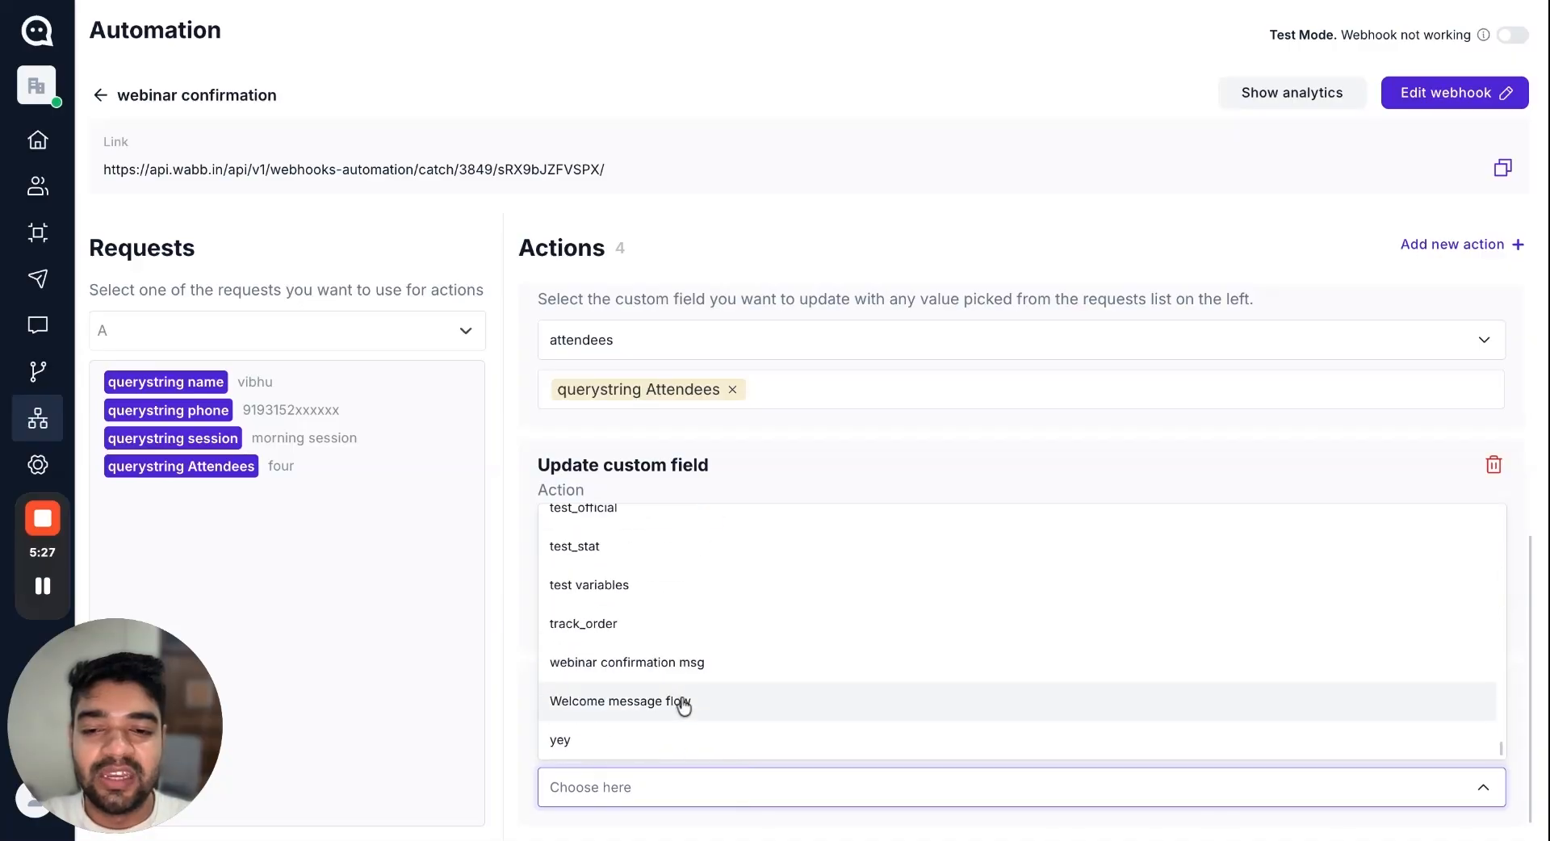
pyautogui.click(727, 663)
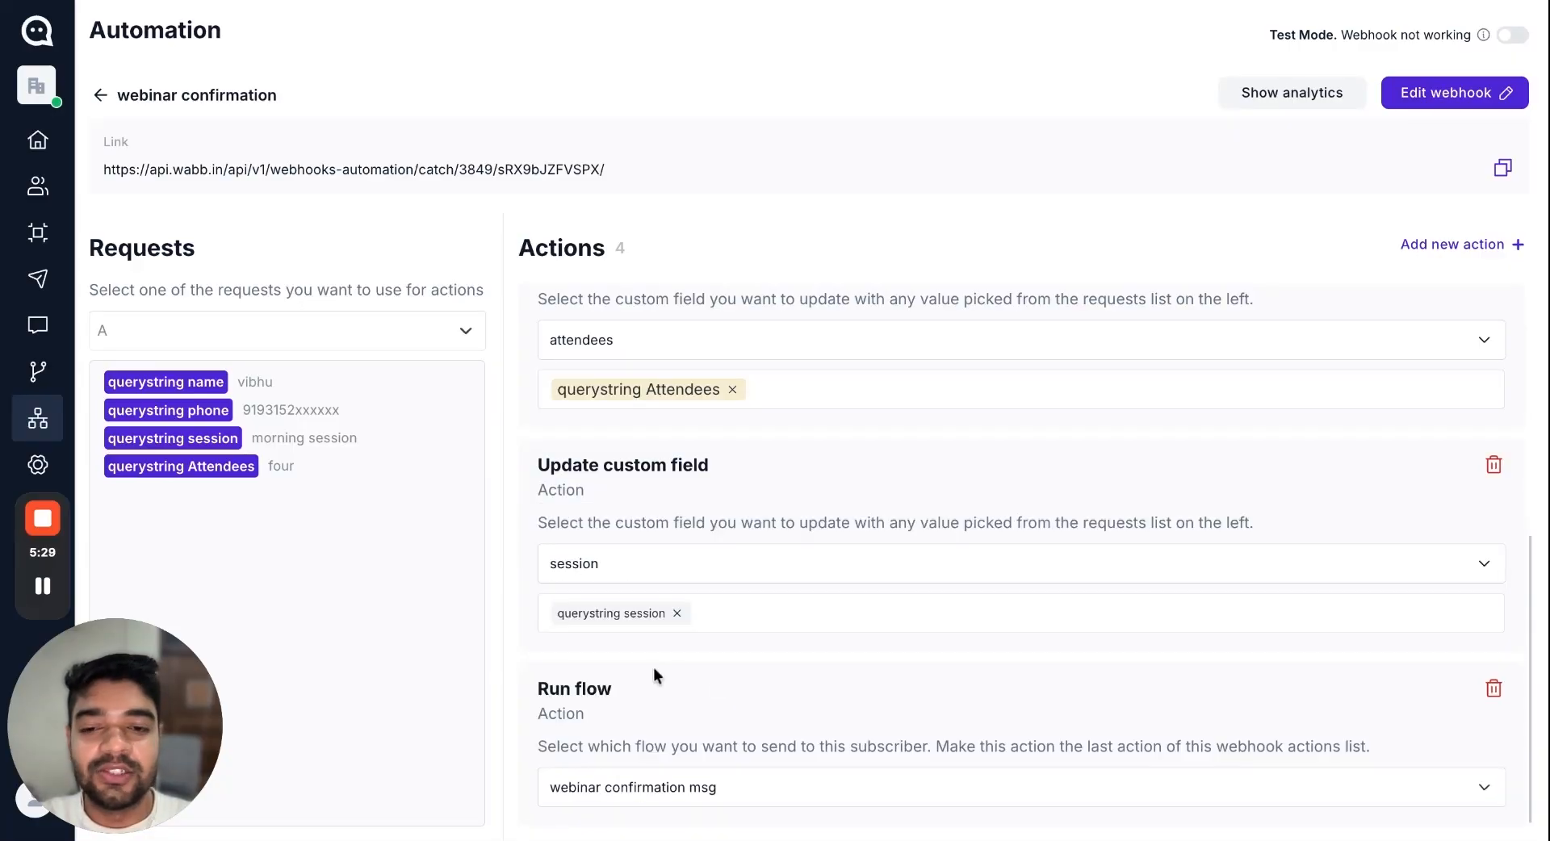
# Clear the value mapped to the attendees custom field and map querystring Attendees to it again
pyautogui.click(731, 390)
pyautogui.click(733, 391)
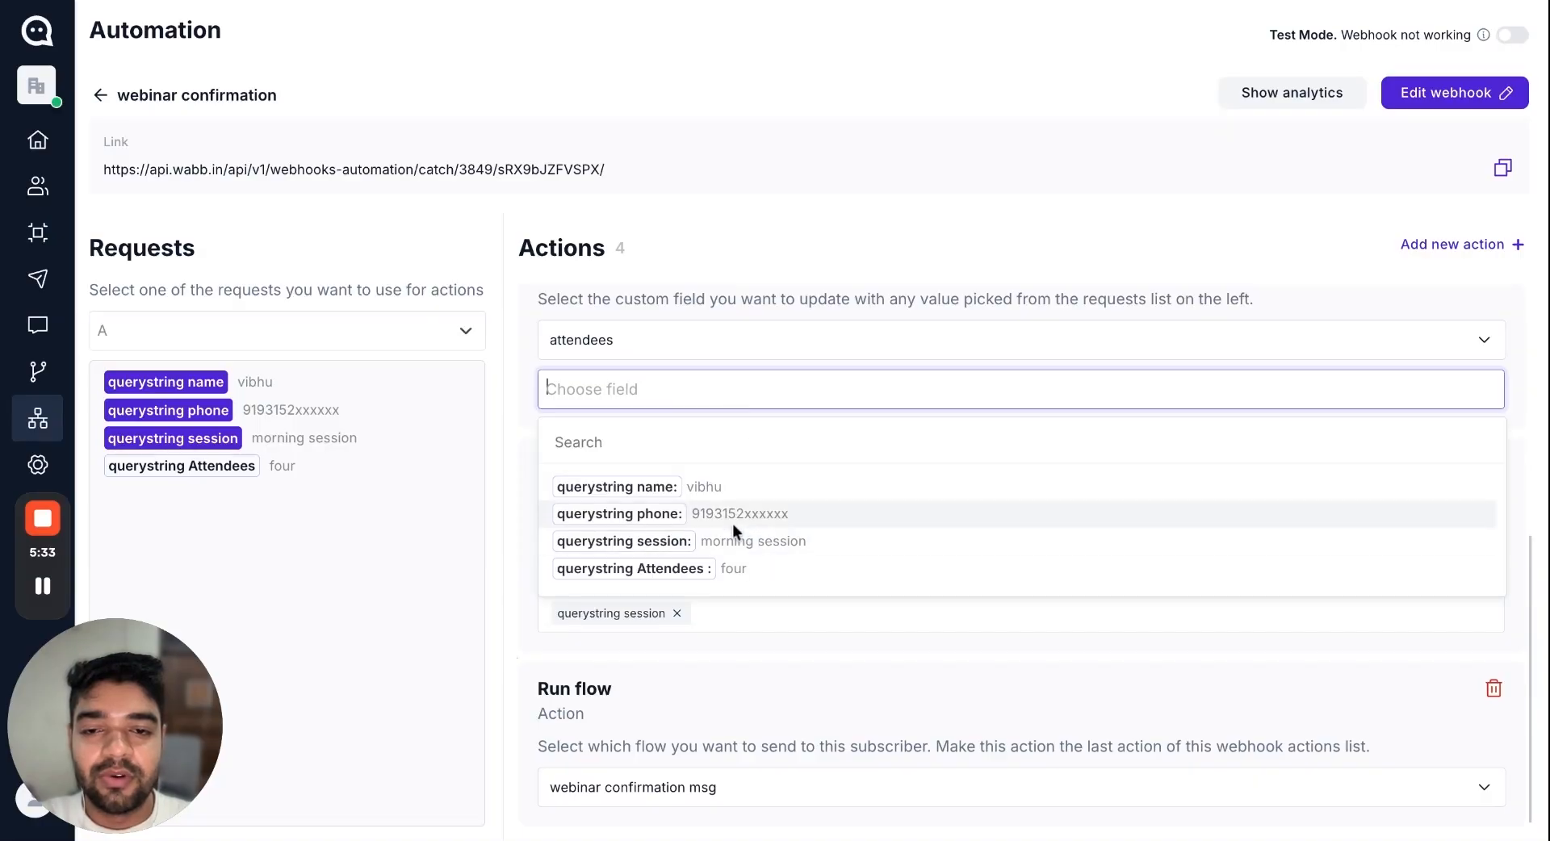
pyautogui.click(752, 569)
pyautogui.press('Escape')
# Review the webhook's actions: WhatsApp number, contact name, attendees and session custom fields, and the Run flow selection
pyautogui.scroll(5, 873, 606)
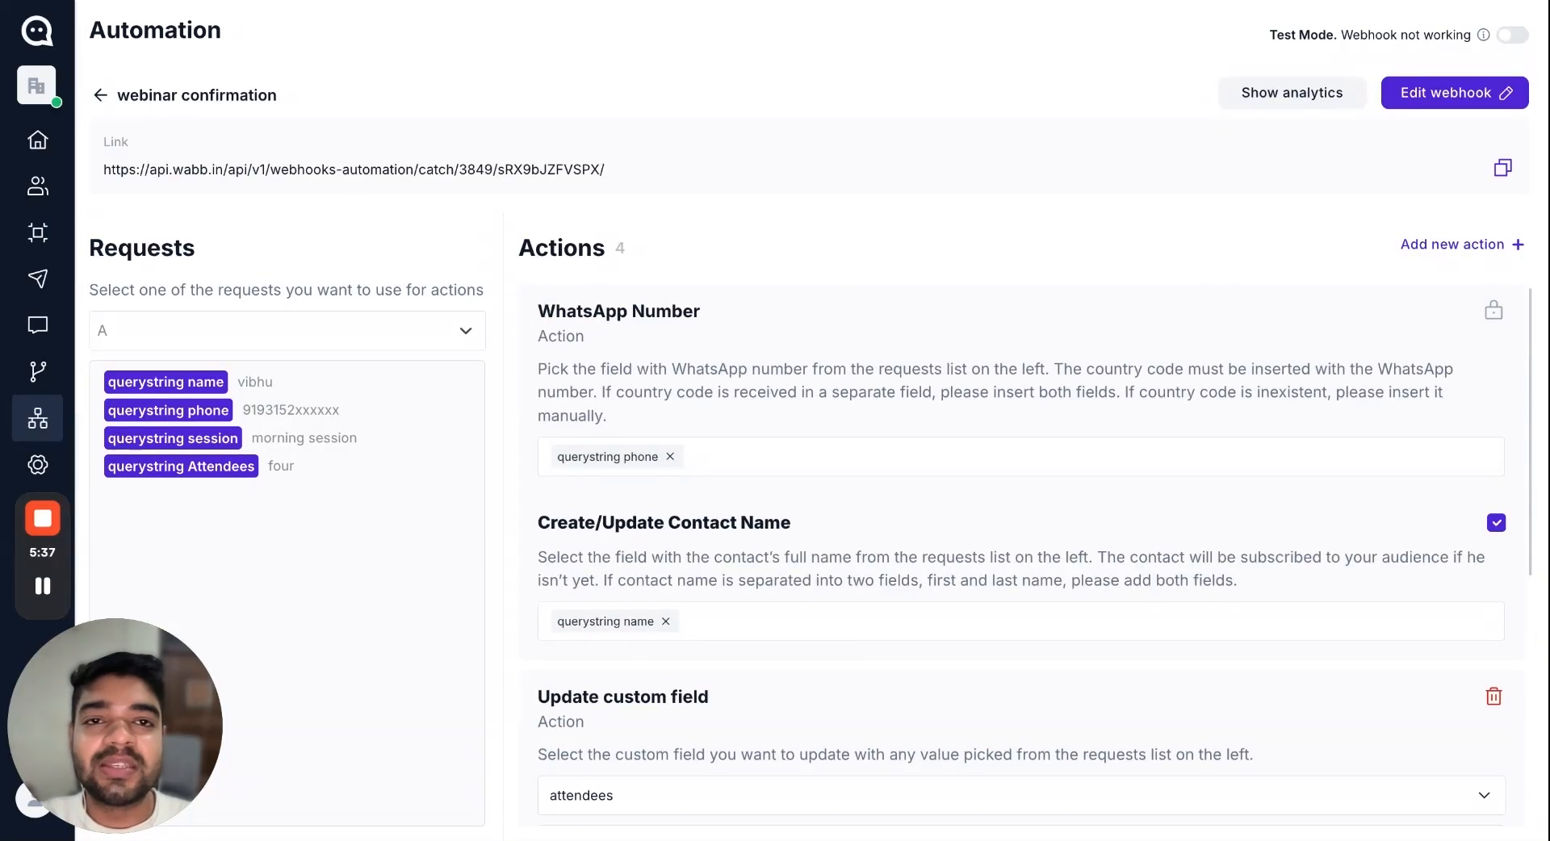
pyautogui.scroll(-5, 870, 590)
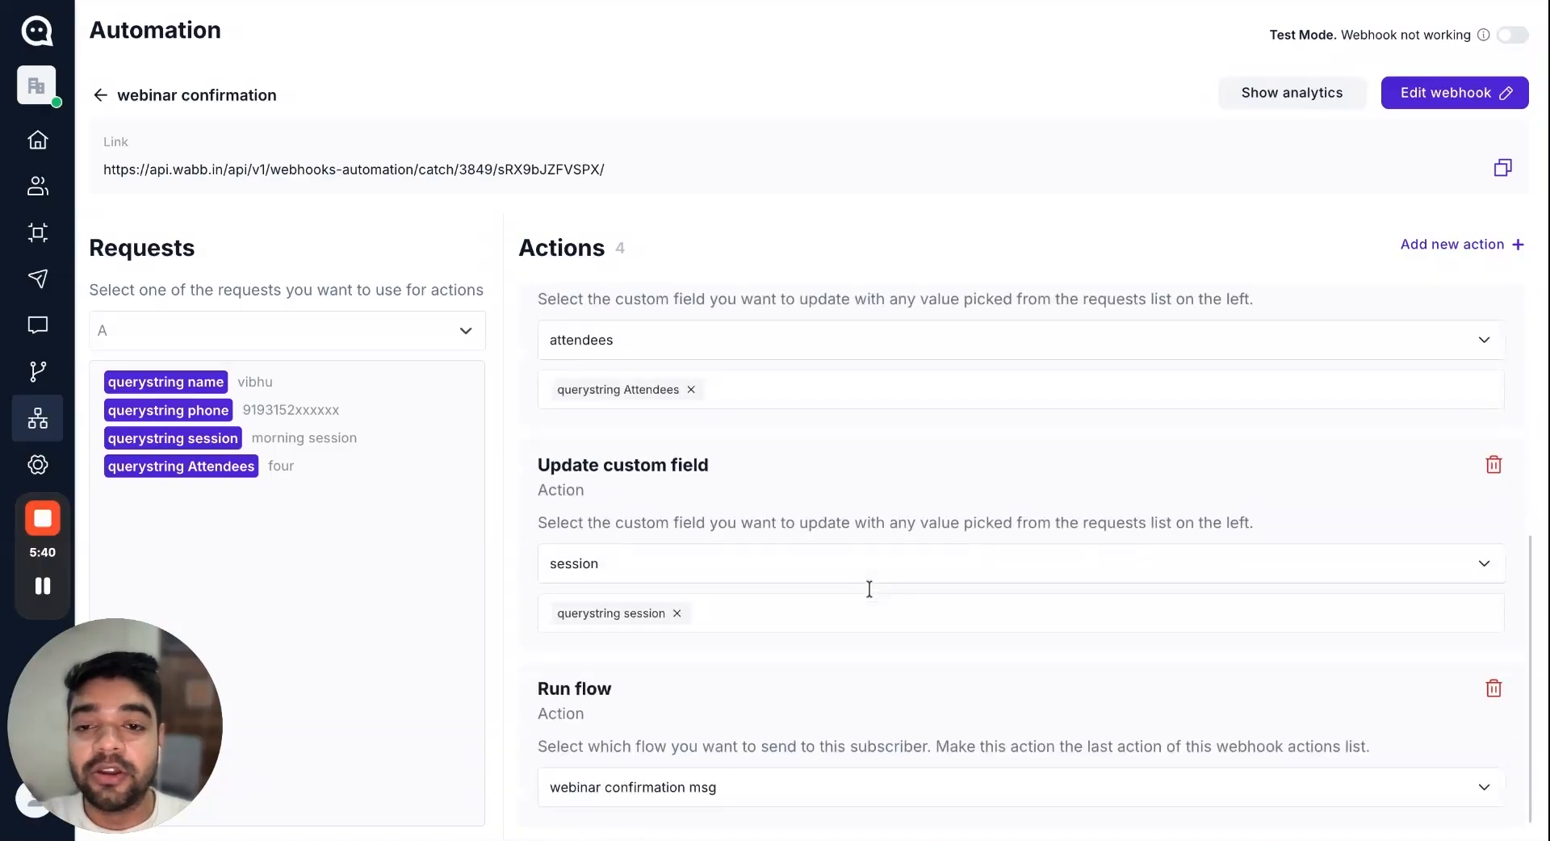
pyautogui.scroll(1, 579, 417)
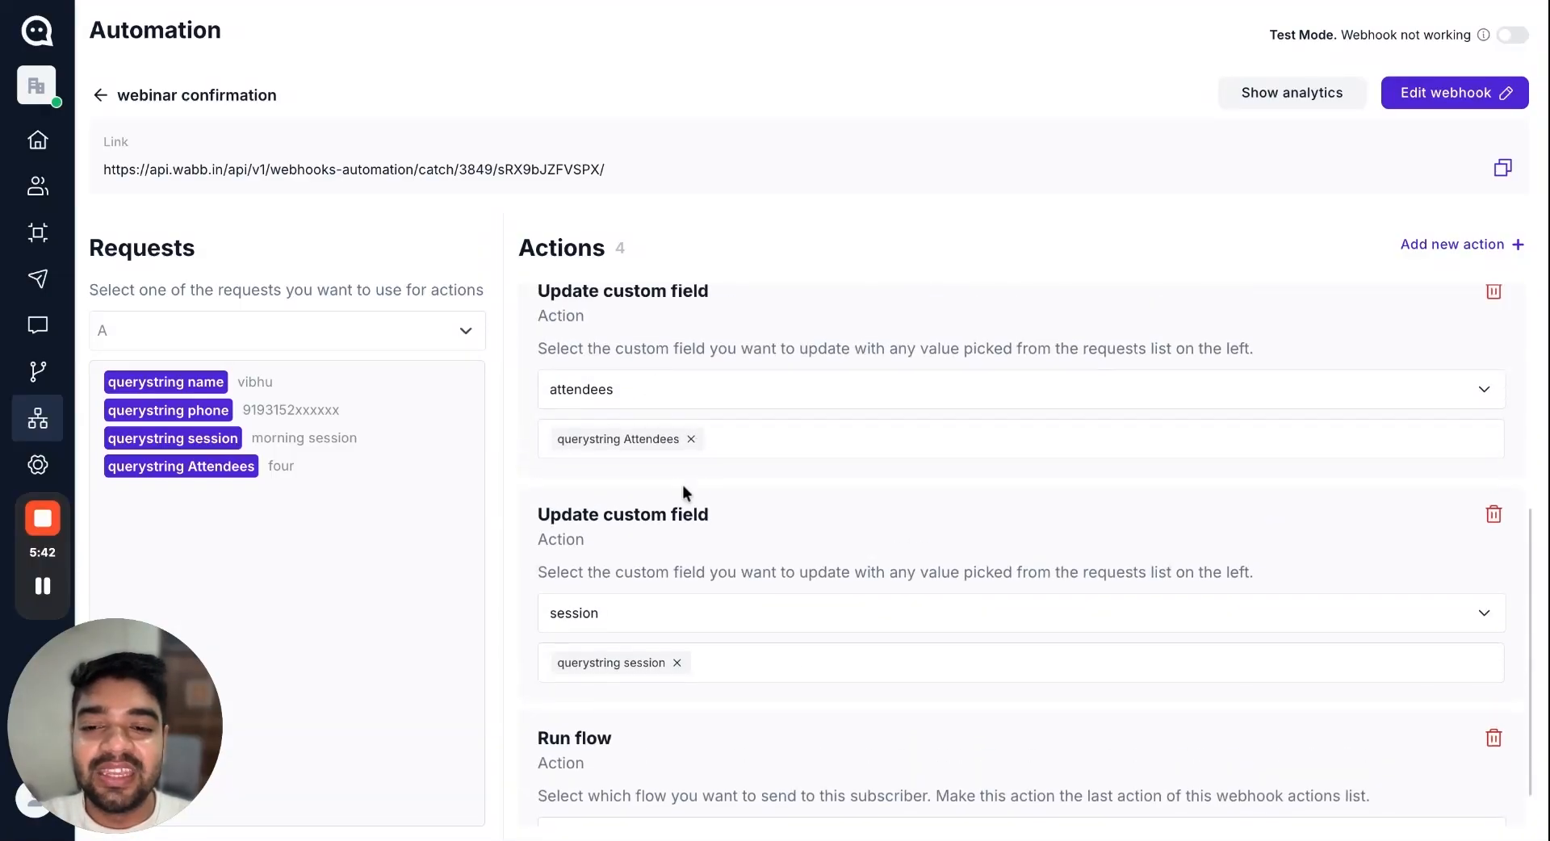
pyautogui.scroll(-1, 846, 742)
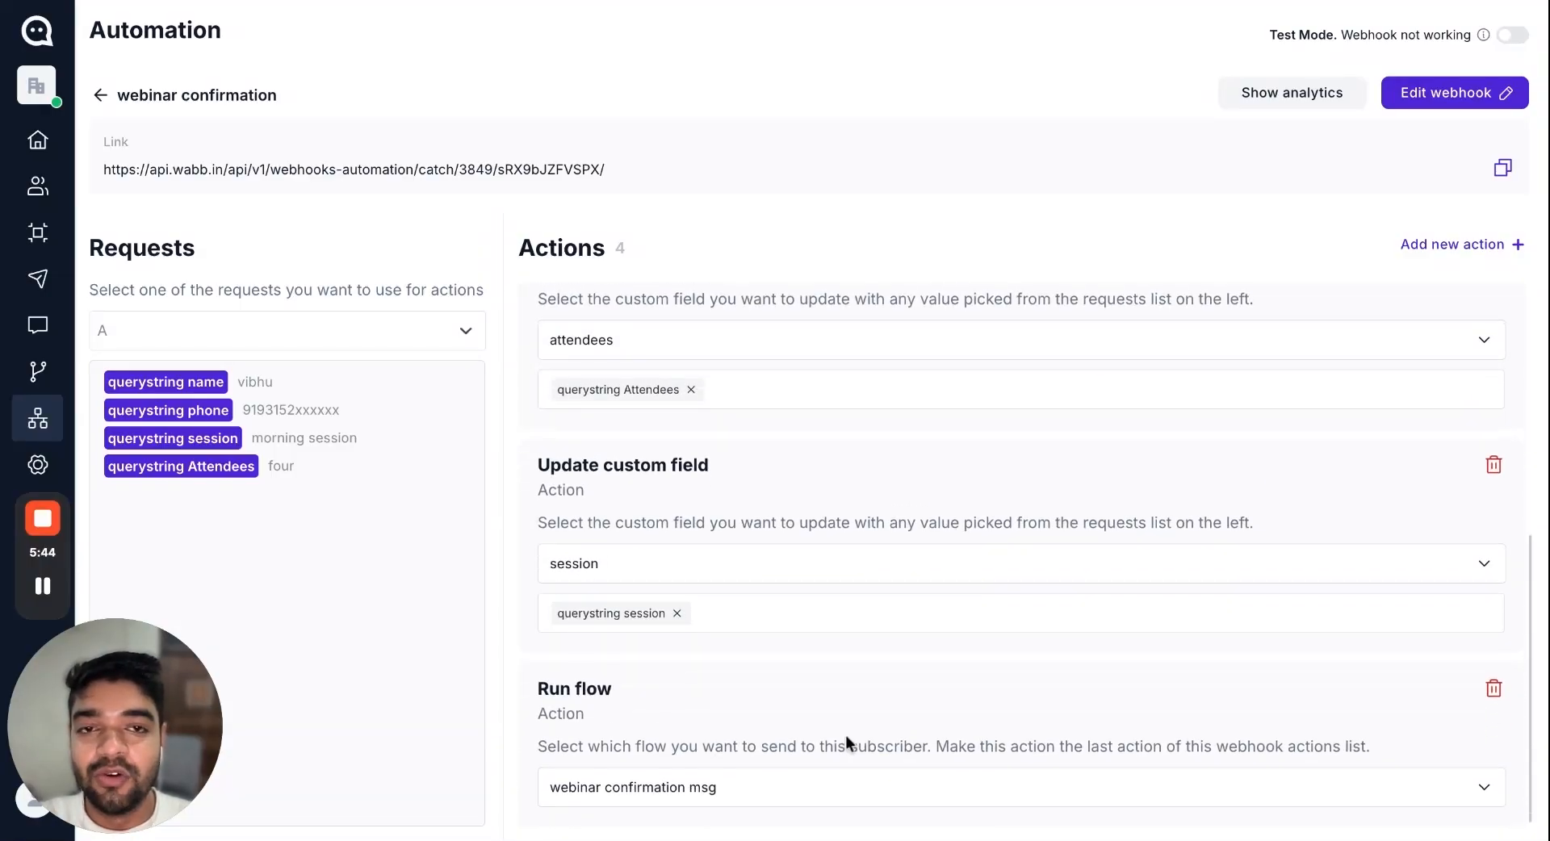
pyautogui.scroll(6, 803, 375)
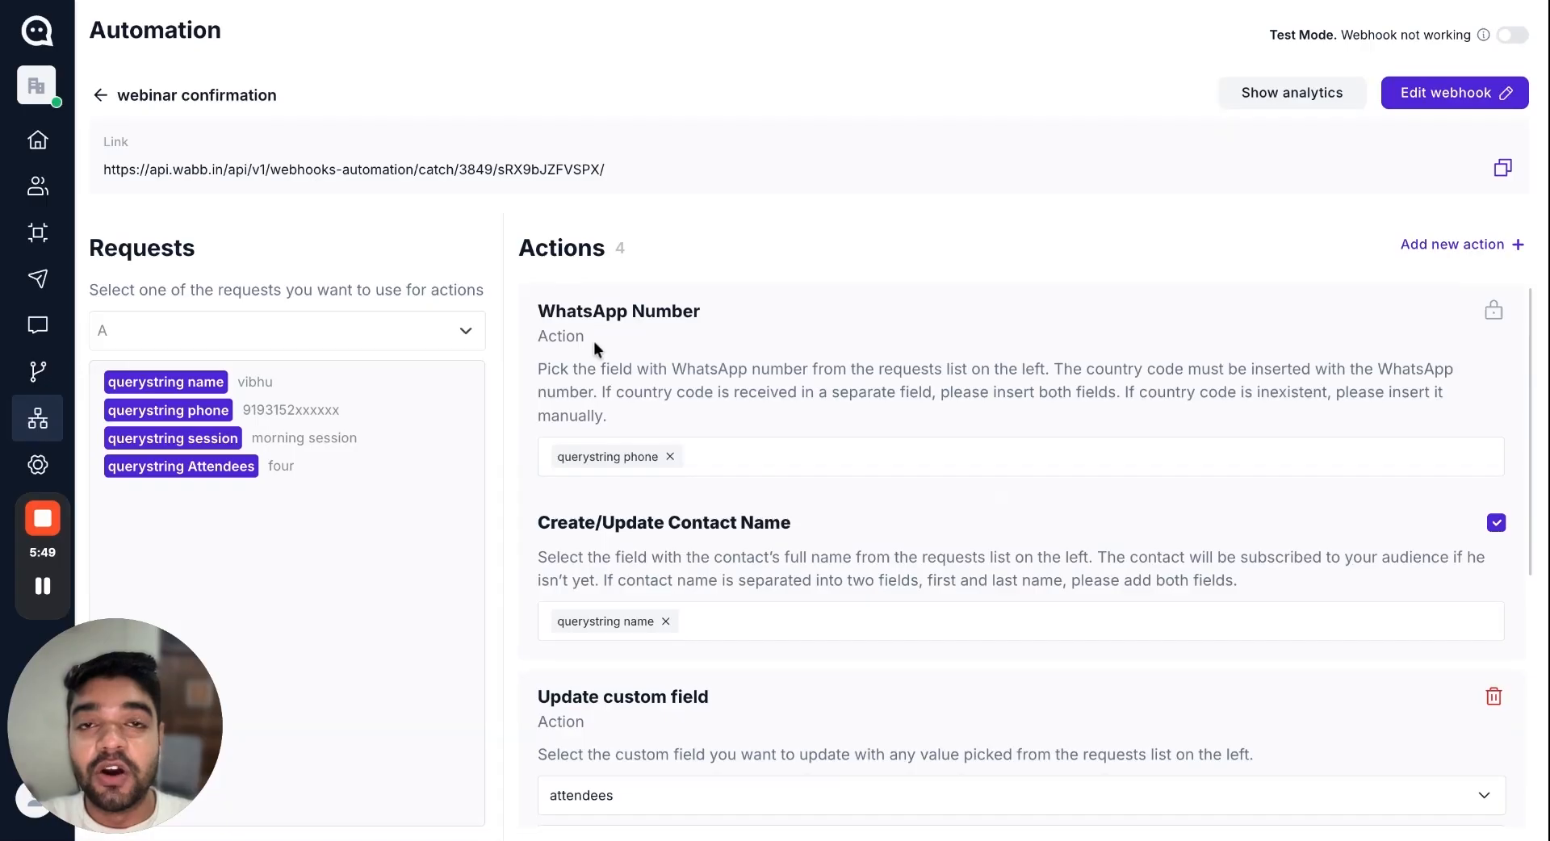
pyautogui.scroll(-1, 658, 448)
pyautogui.scroll(-5, 667, 449)
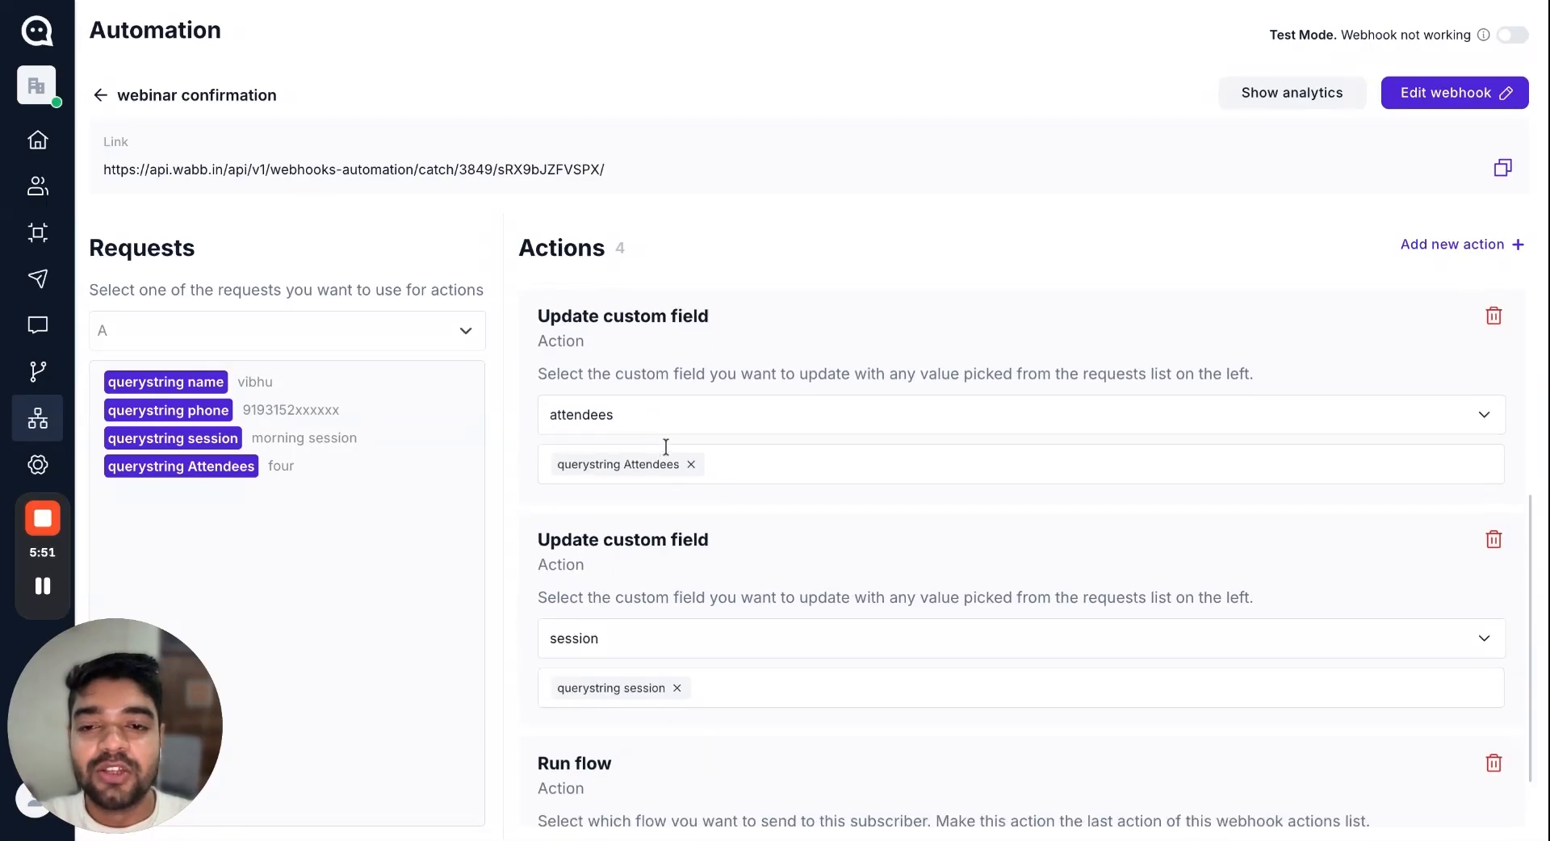
pyautogui.scroll(1, 657, 398)
pyautogui.scroll(-1, 851, 523)
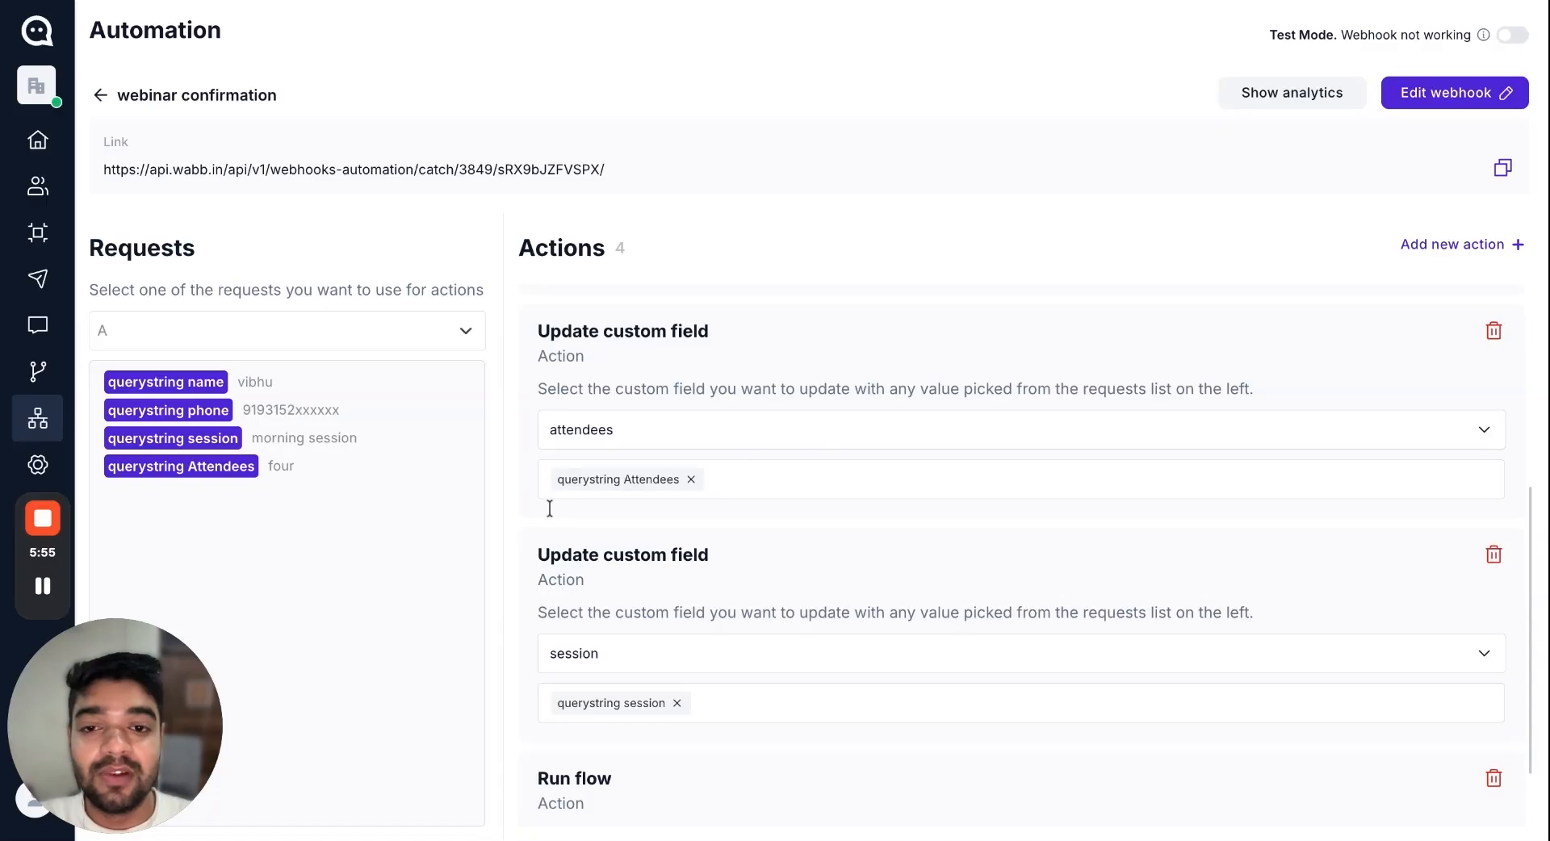
pyautogui.scroll(-1, 690, 505)
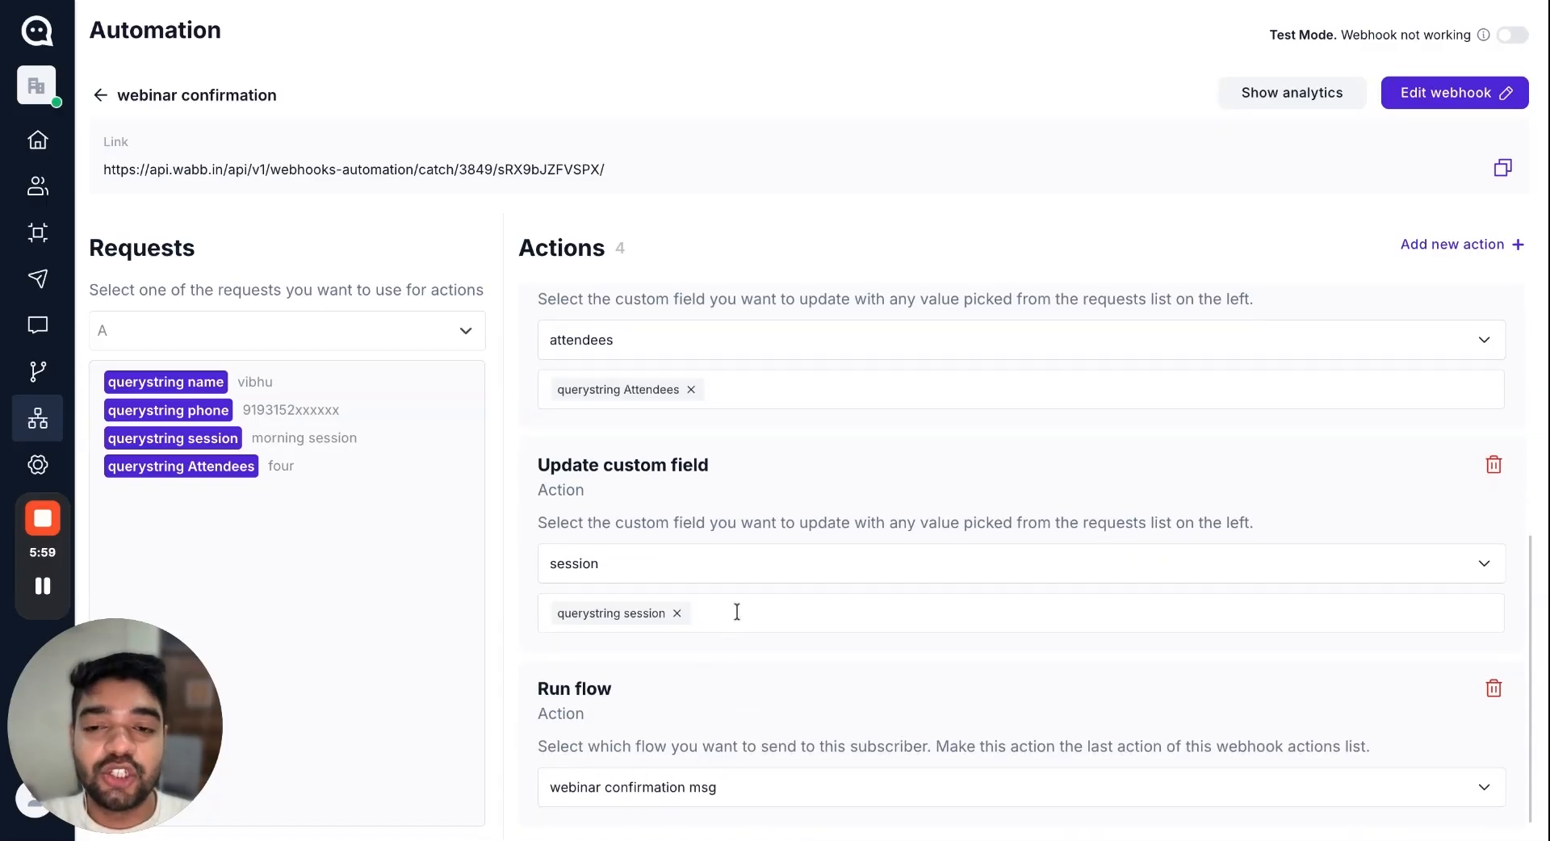
pyautogui.scroll(1, 736, 513)
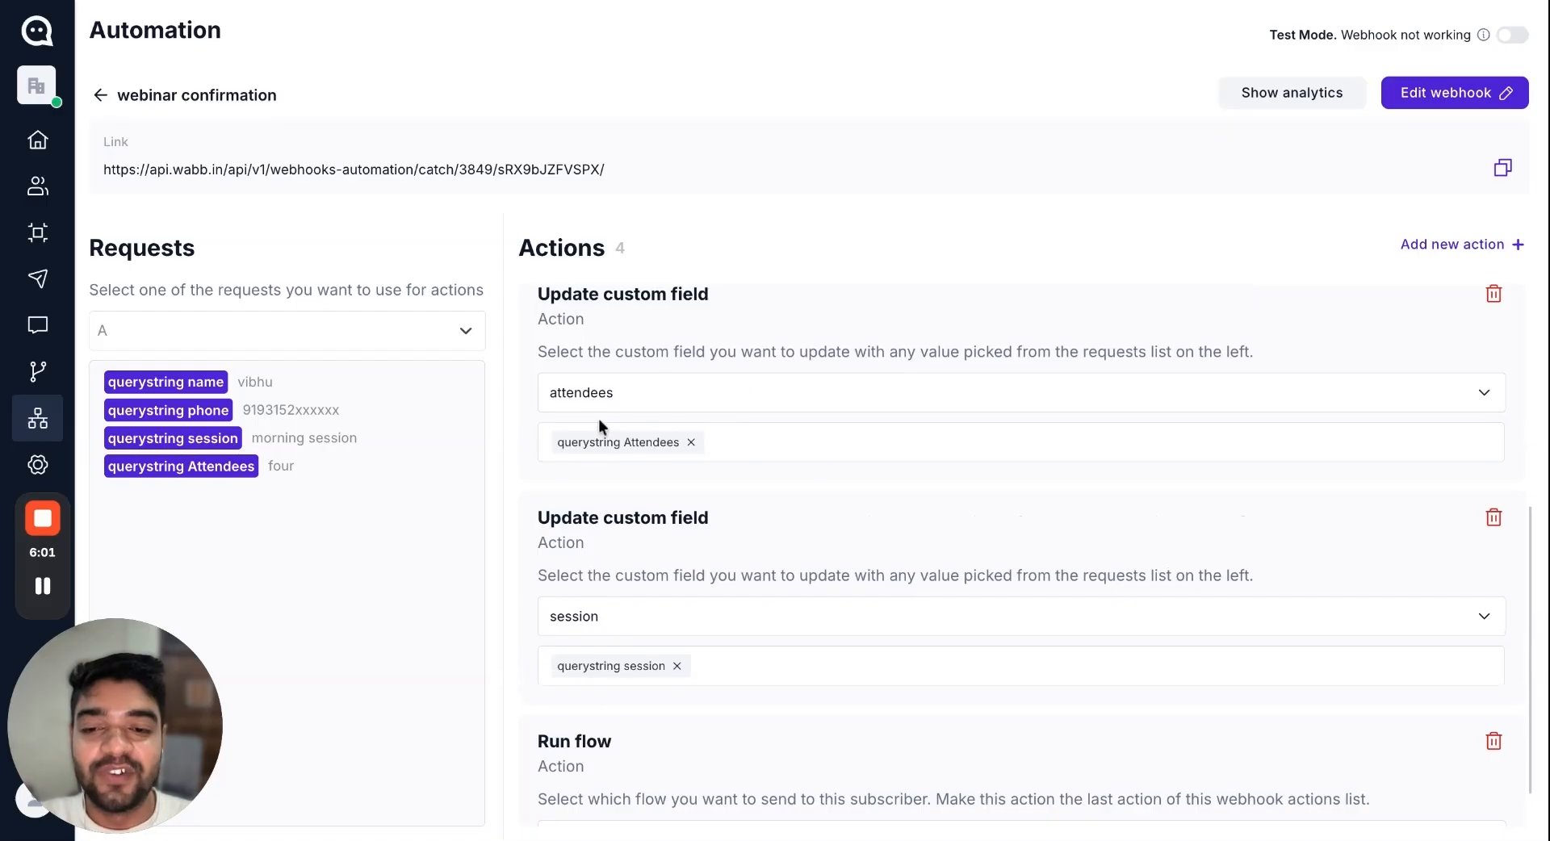
pyautogui.scroll(-1, 638, 646)
pyautogui.scroll(3, 707, 530)
pyautogui.scroll(5, 707, 530)
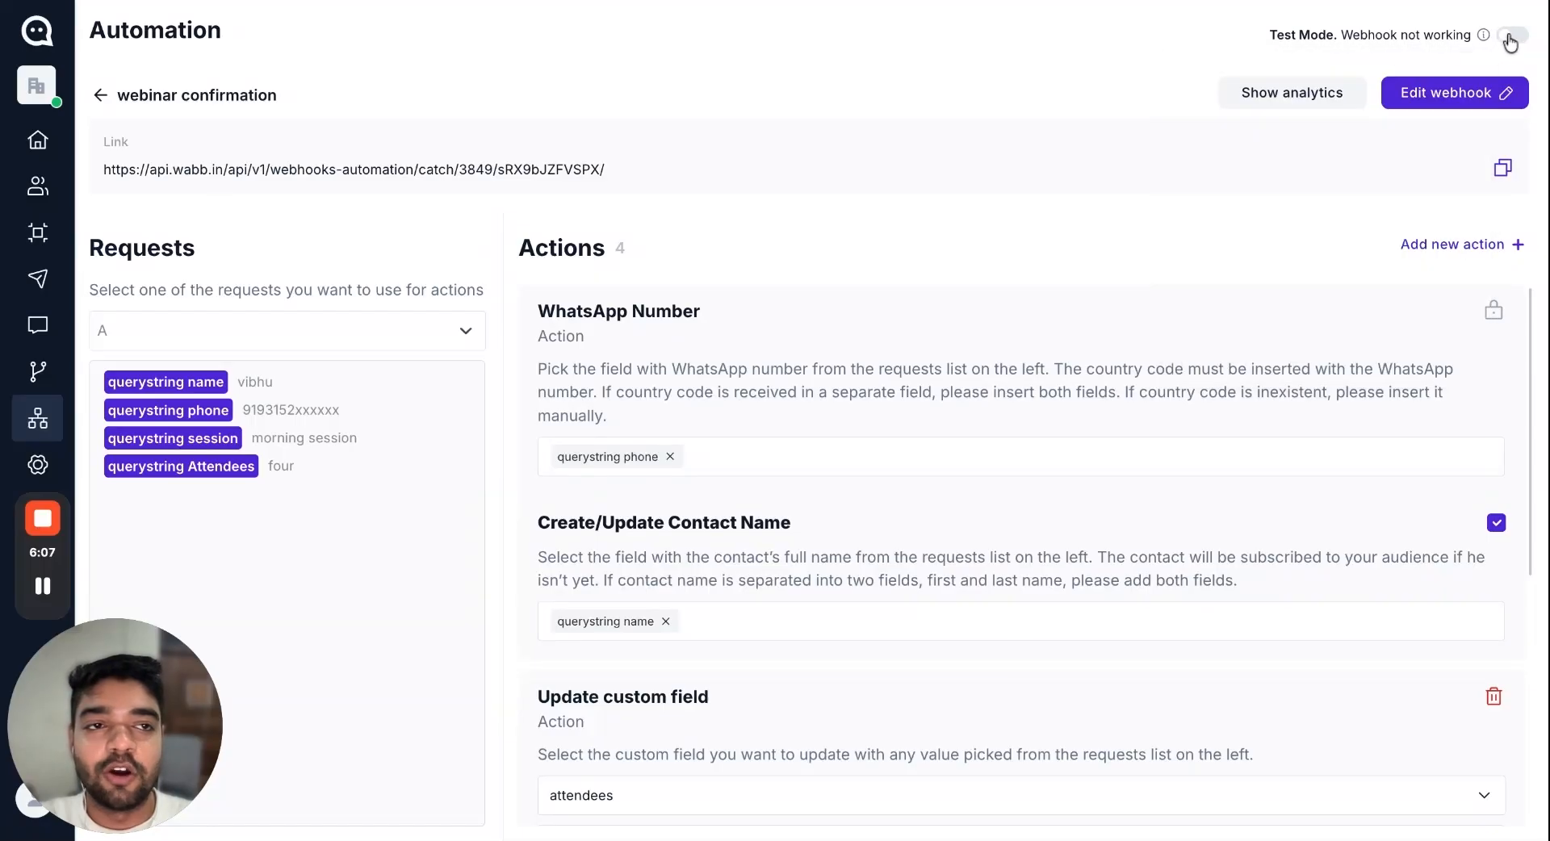
# Take the webhook out of test mode and send the Postman request with a complete number in the phone parameter
pyautogui.click(1512, 37)
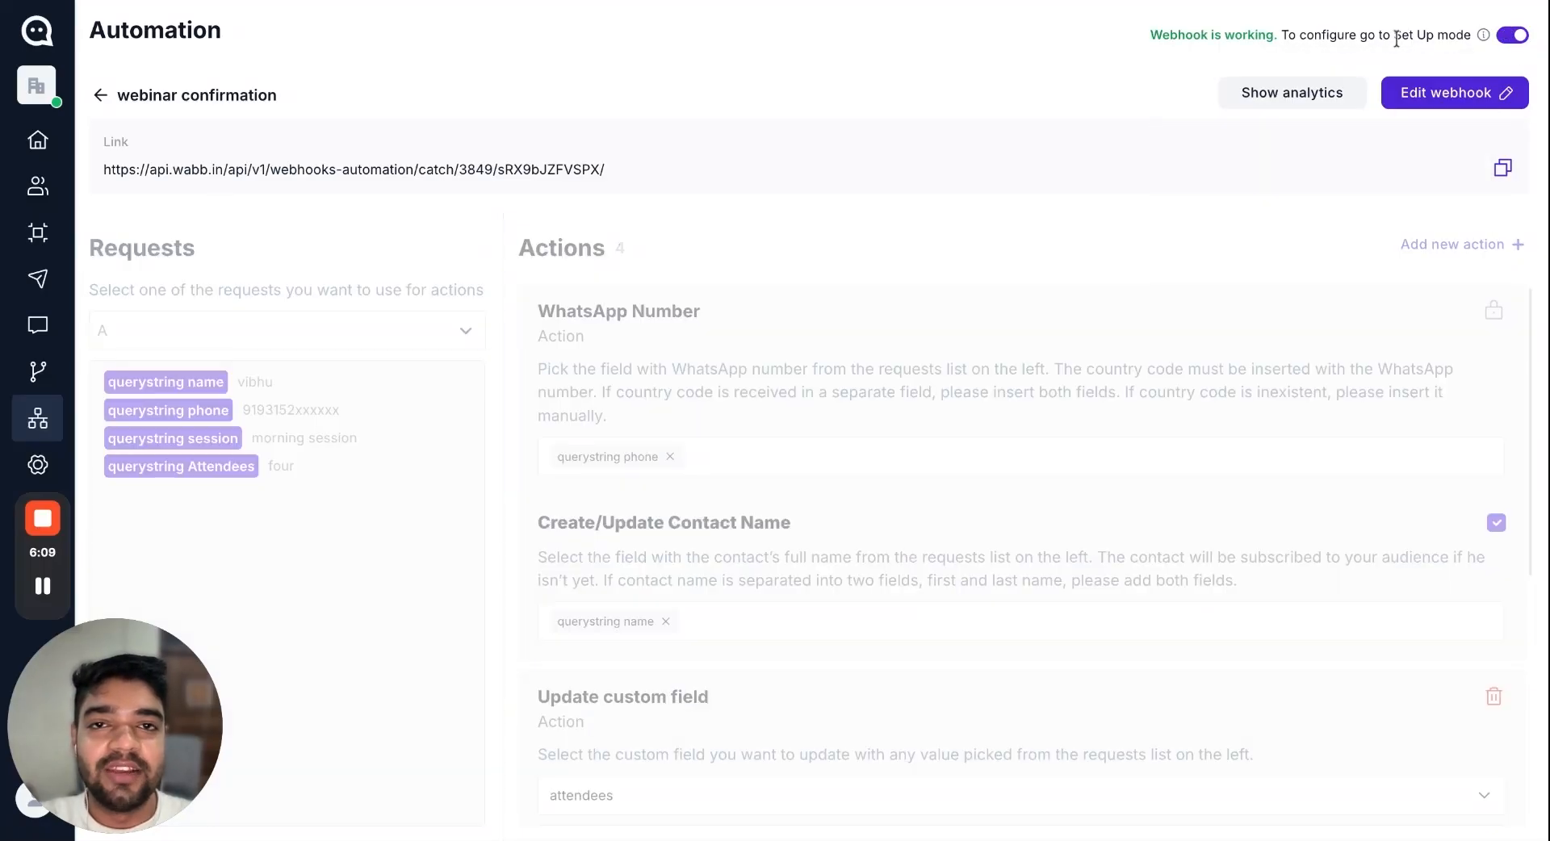
pyautogui.click(587, 2)
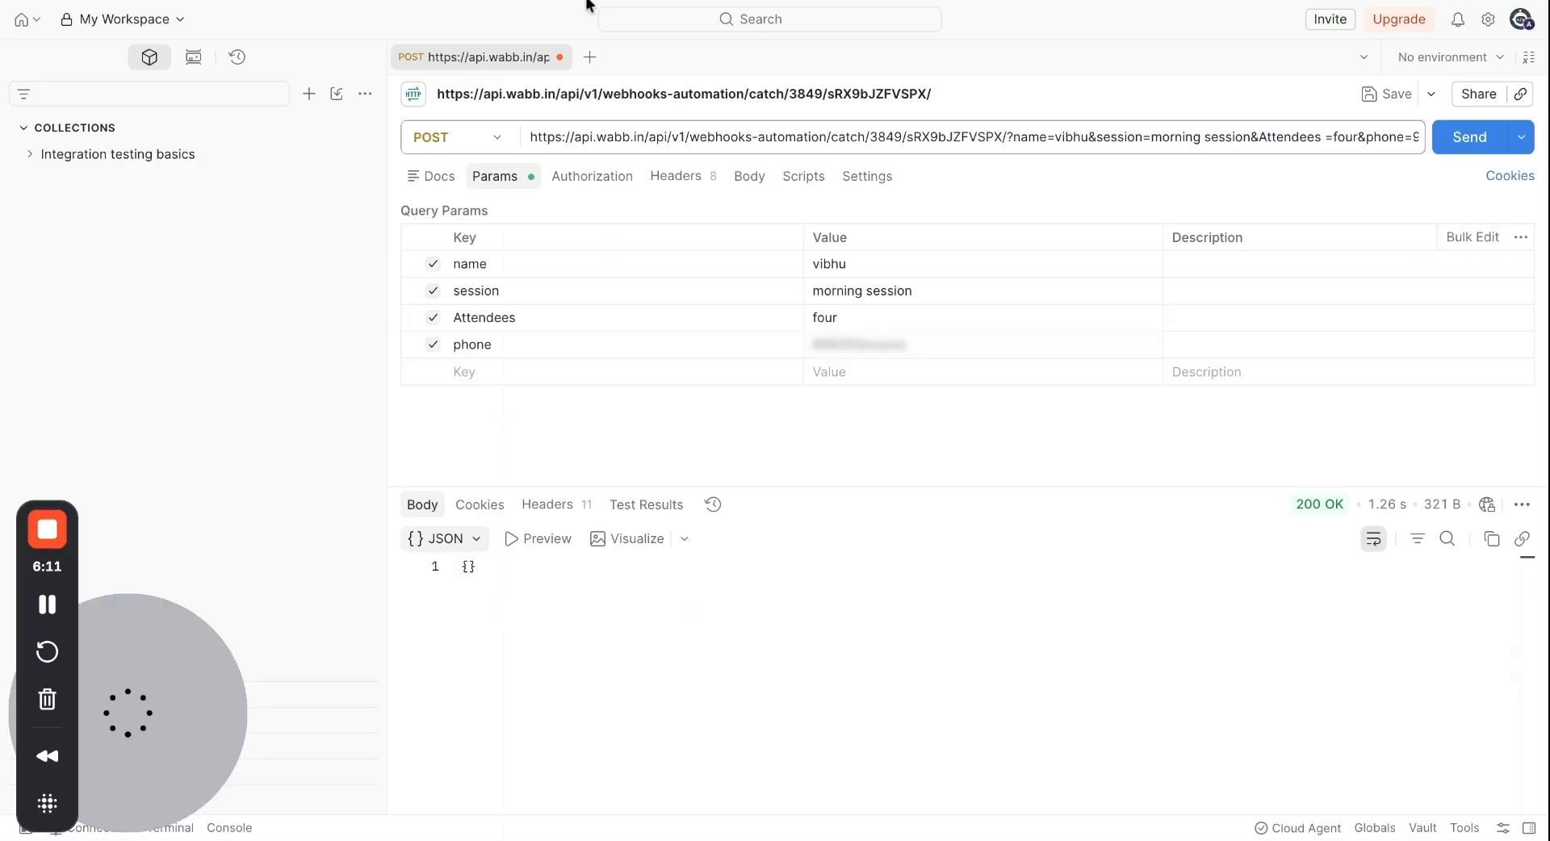
pyautogui.click(923, 344)
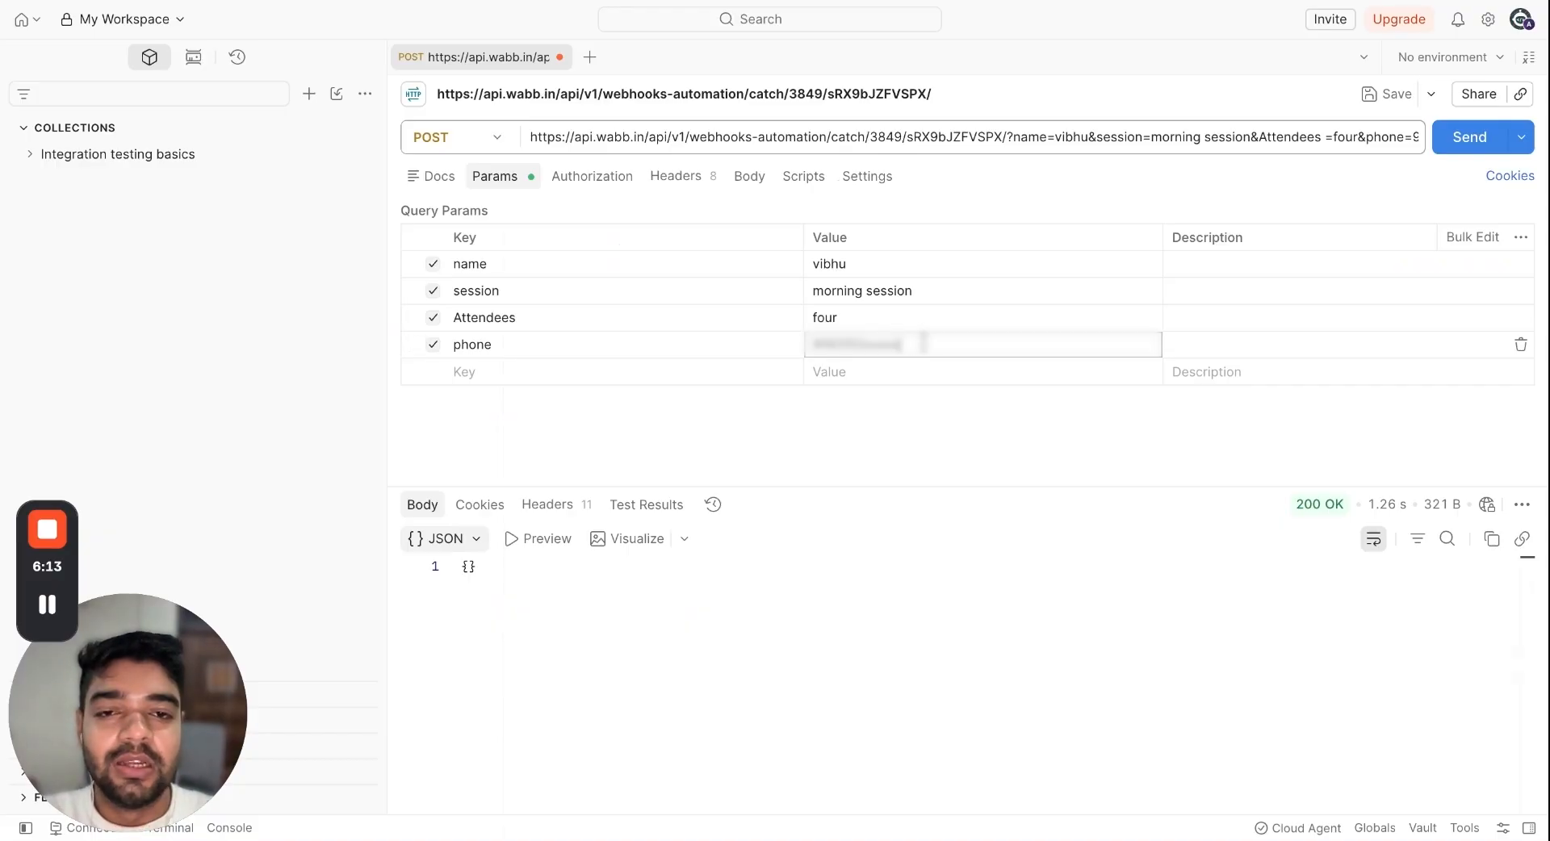
pyautogui.press('BackSpace')
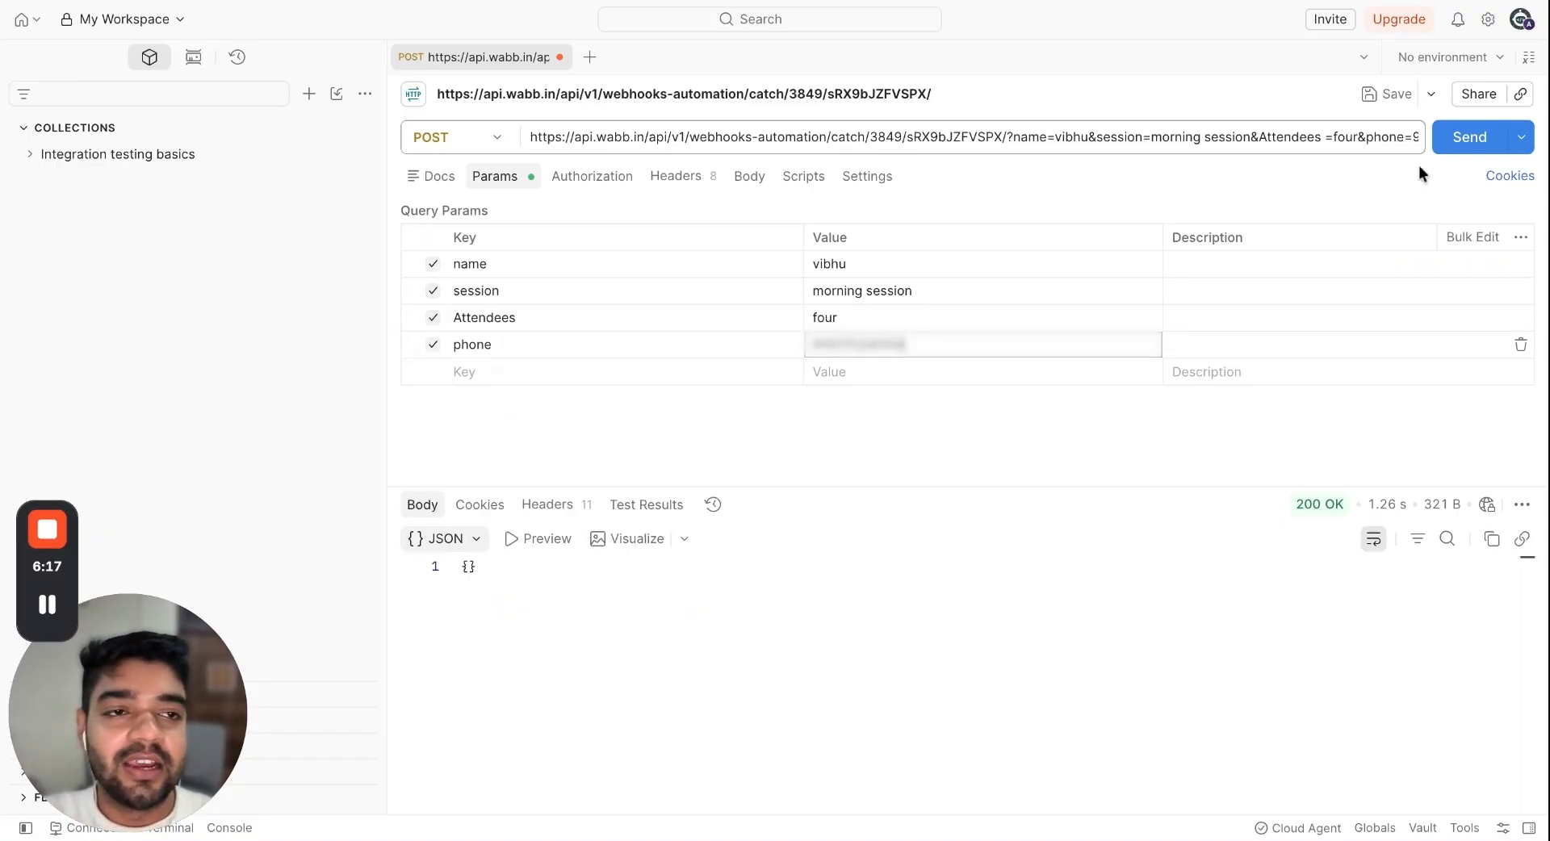
pyautogui.click(1469, 139)
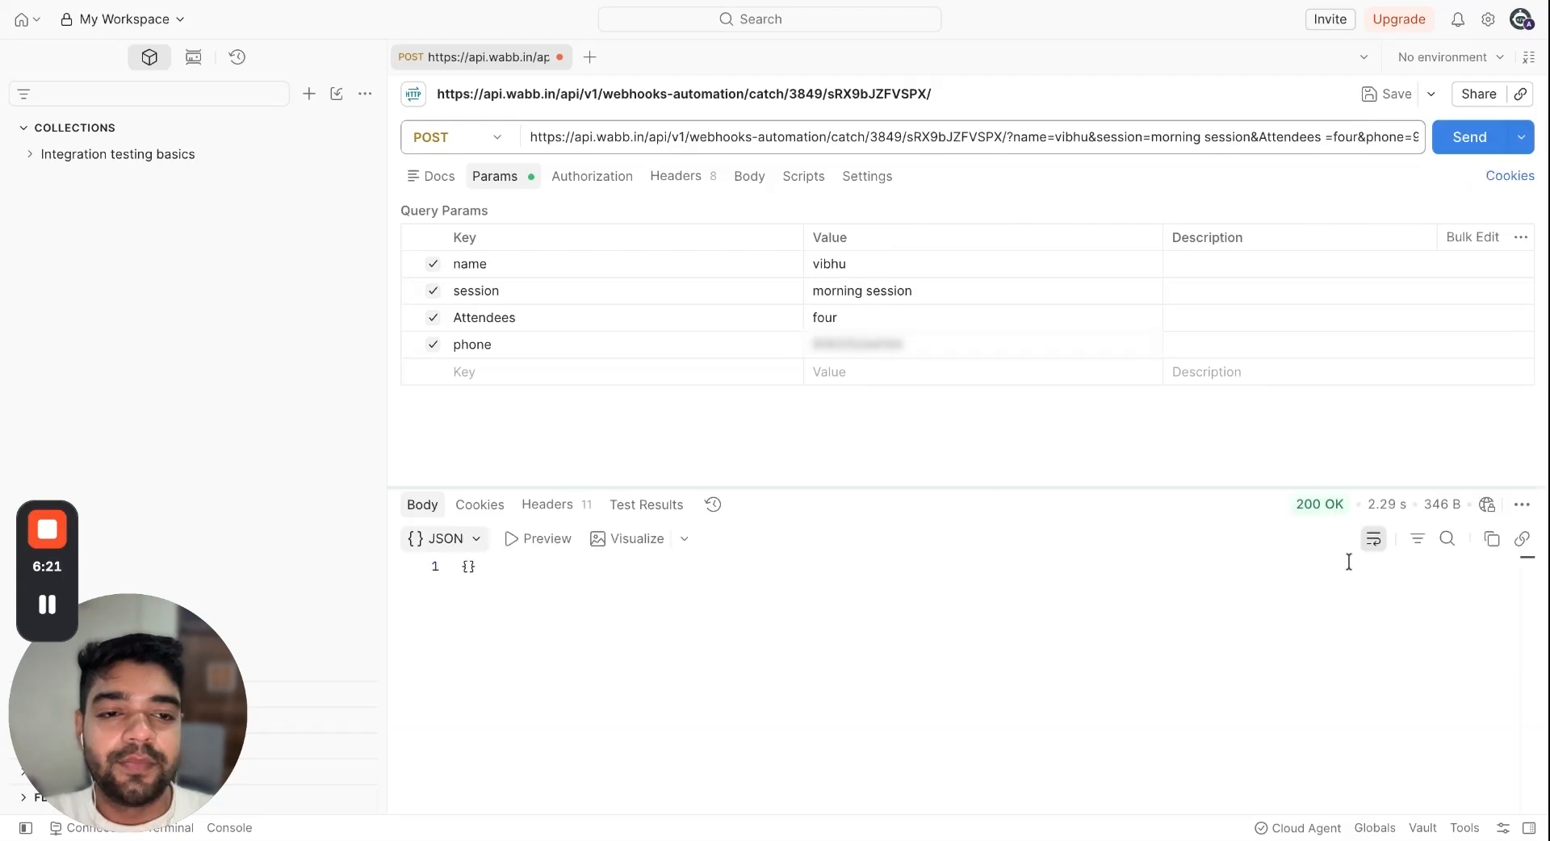
# Switch to Wabb and check the name, session and attendee count in the contact's latest webinar confirmation message
pyautogui.click(347, 1)
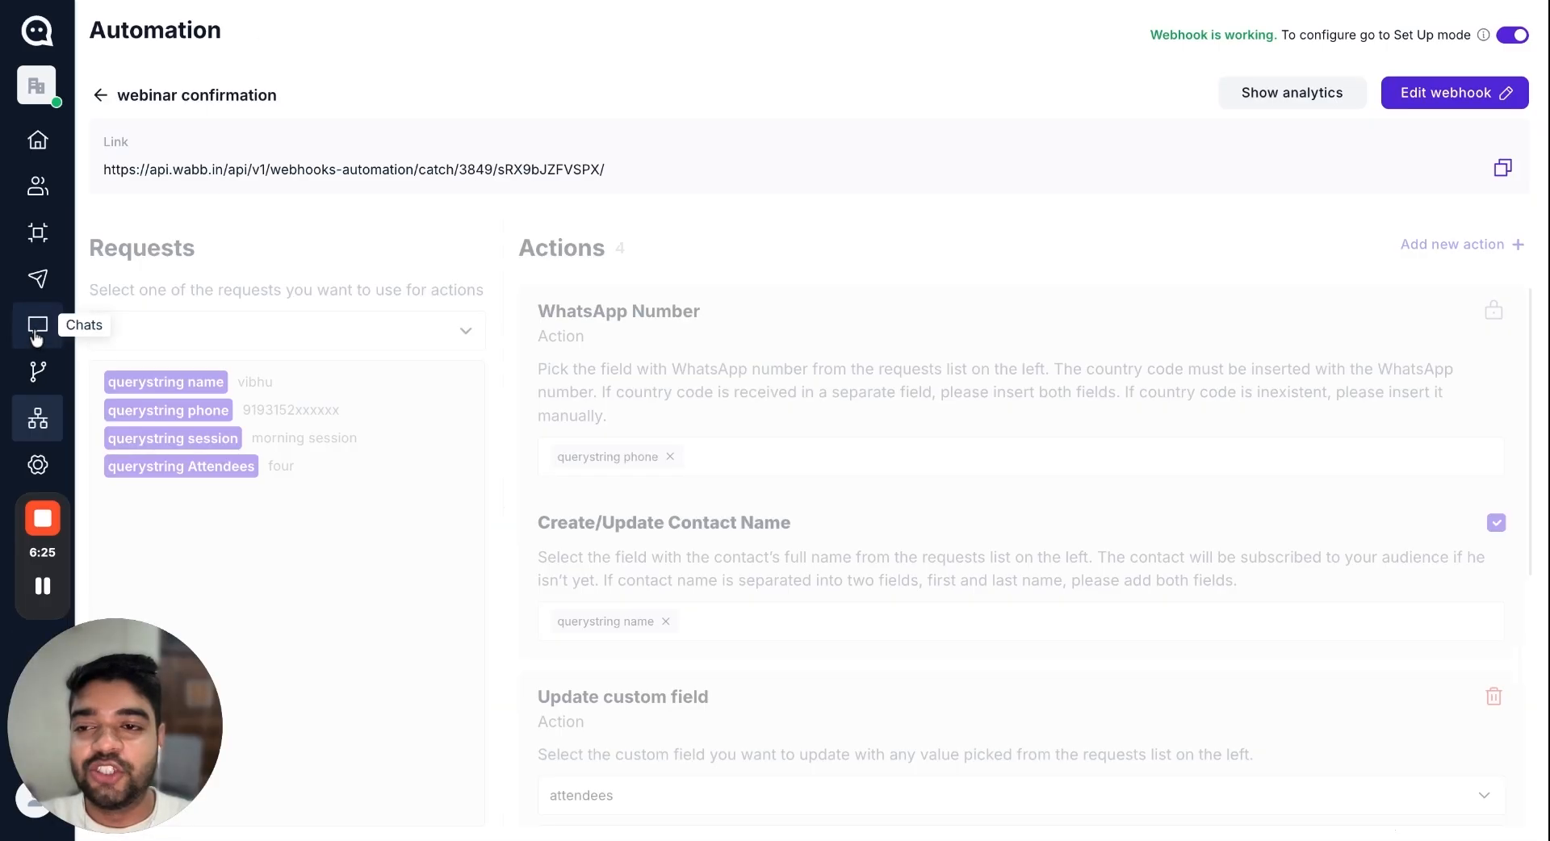
pyautogui.click(36, 337)
pyautogui.click(336, 228)
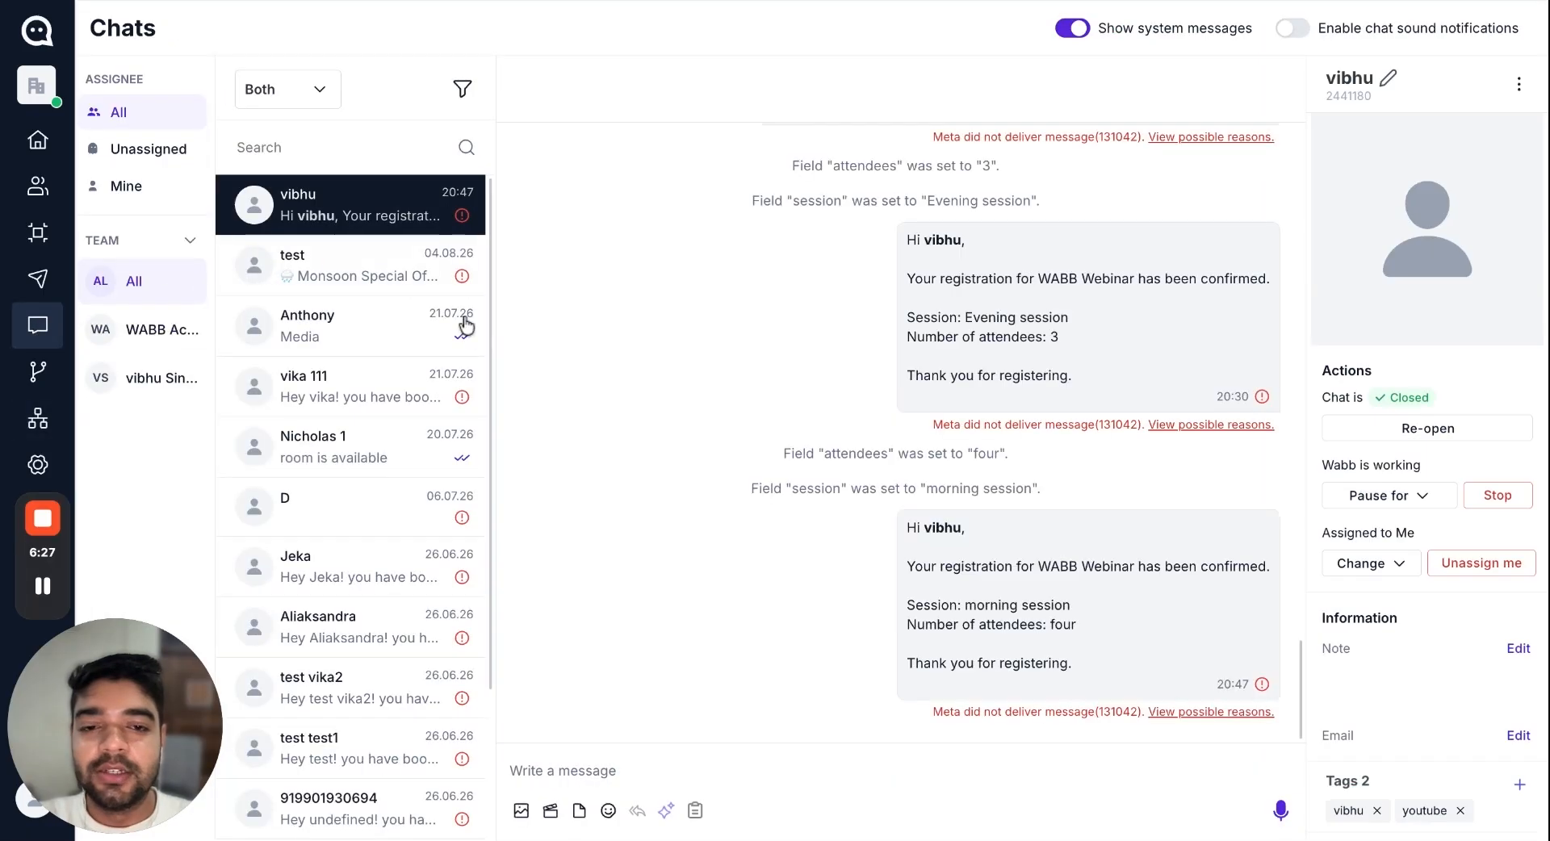
pyautogui.scroll(1, 986, 644)
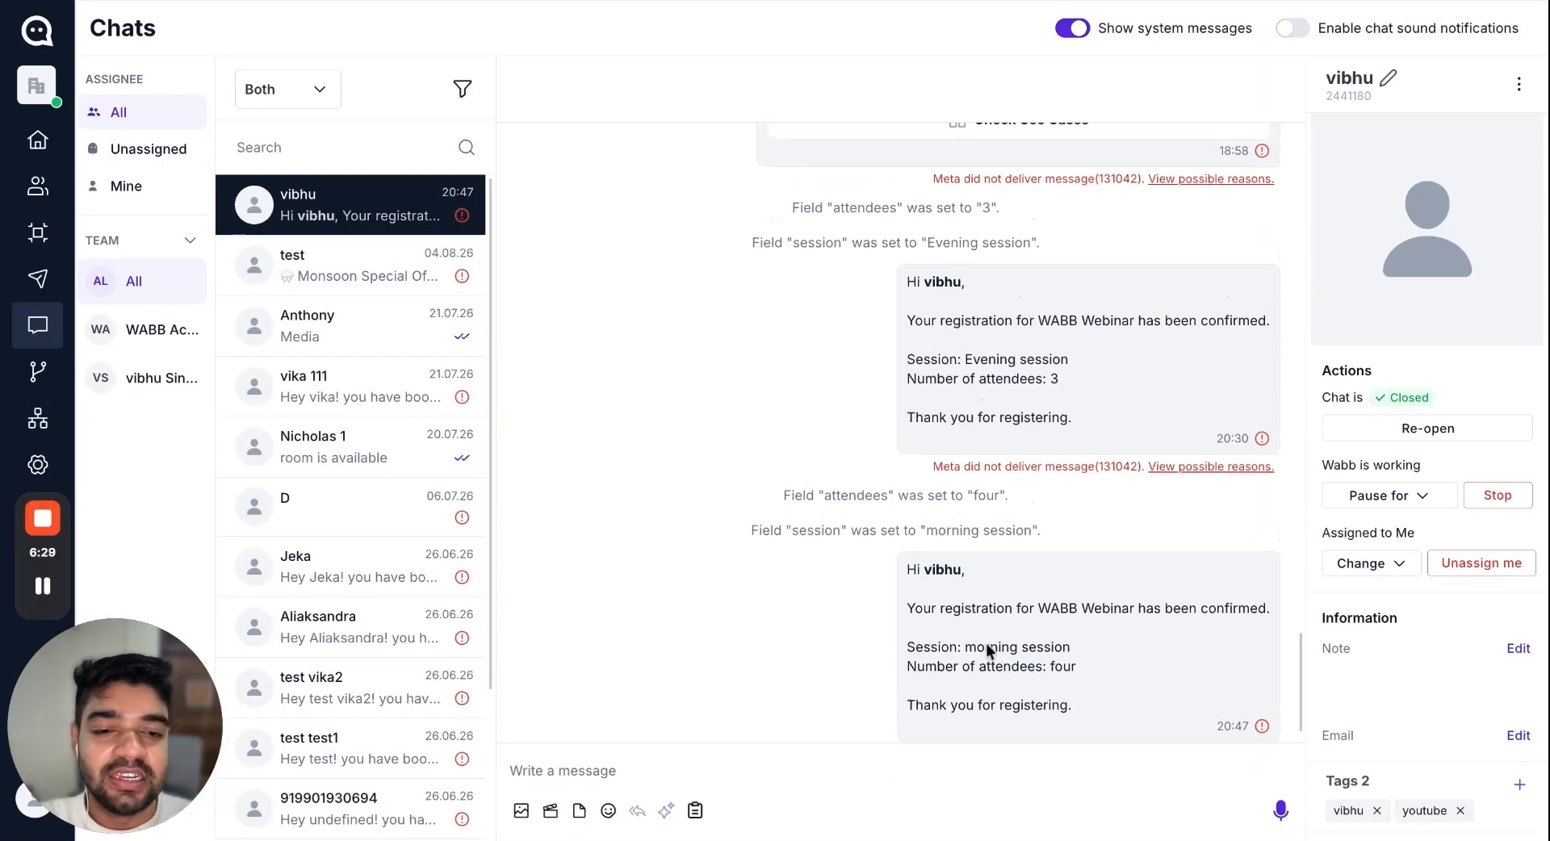
pyautogui.moveTo(964, 640); pyautogui.dragTo(1071, 640)
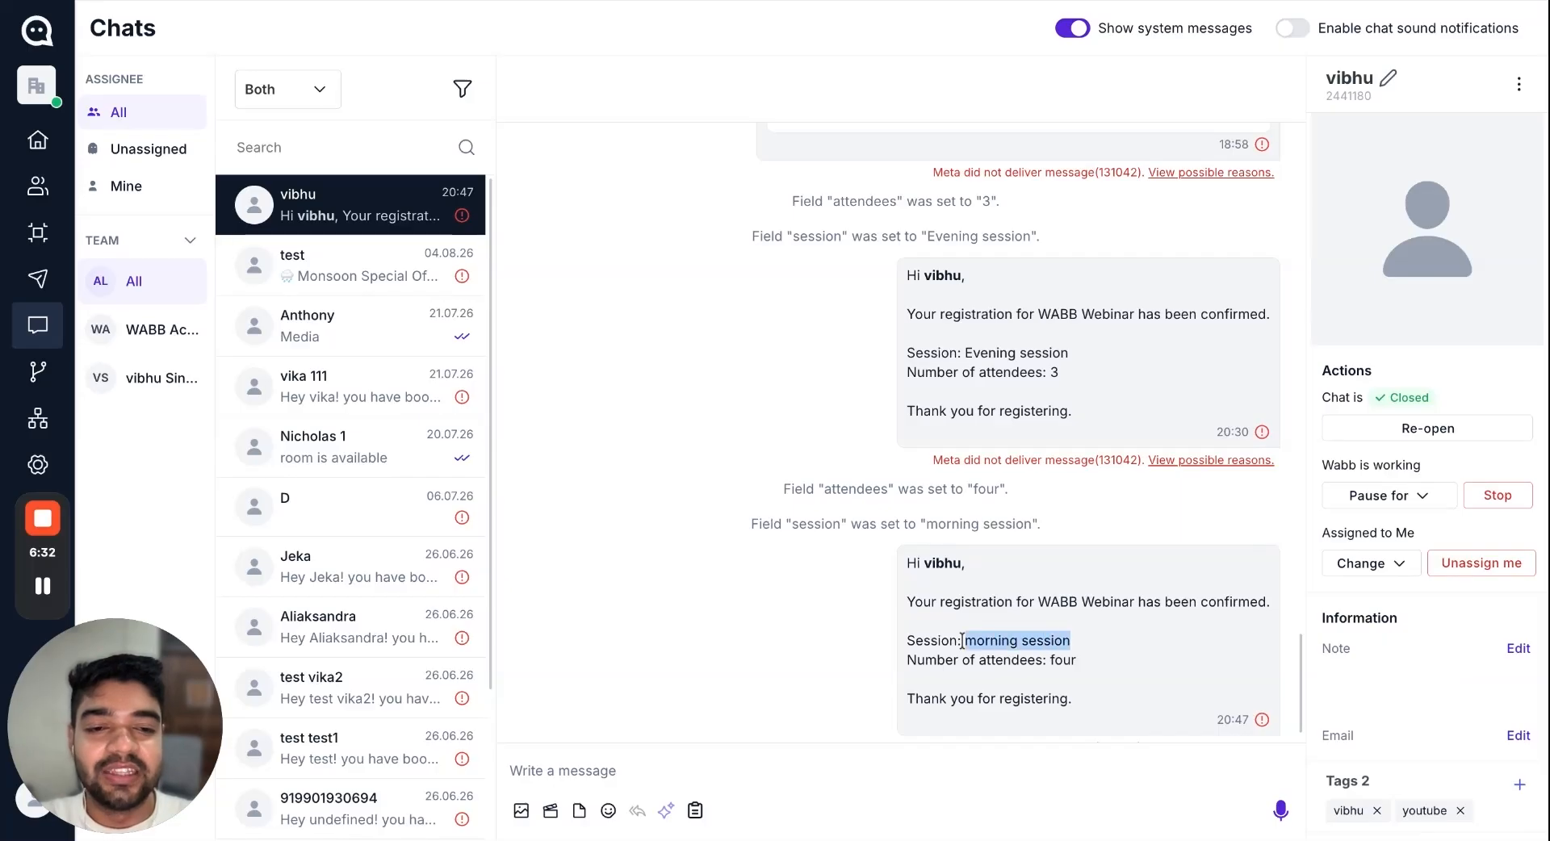
pyautogui.doubleClick(1051, 661)
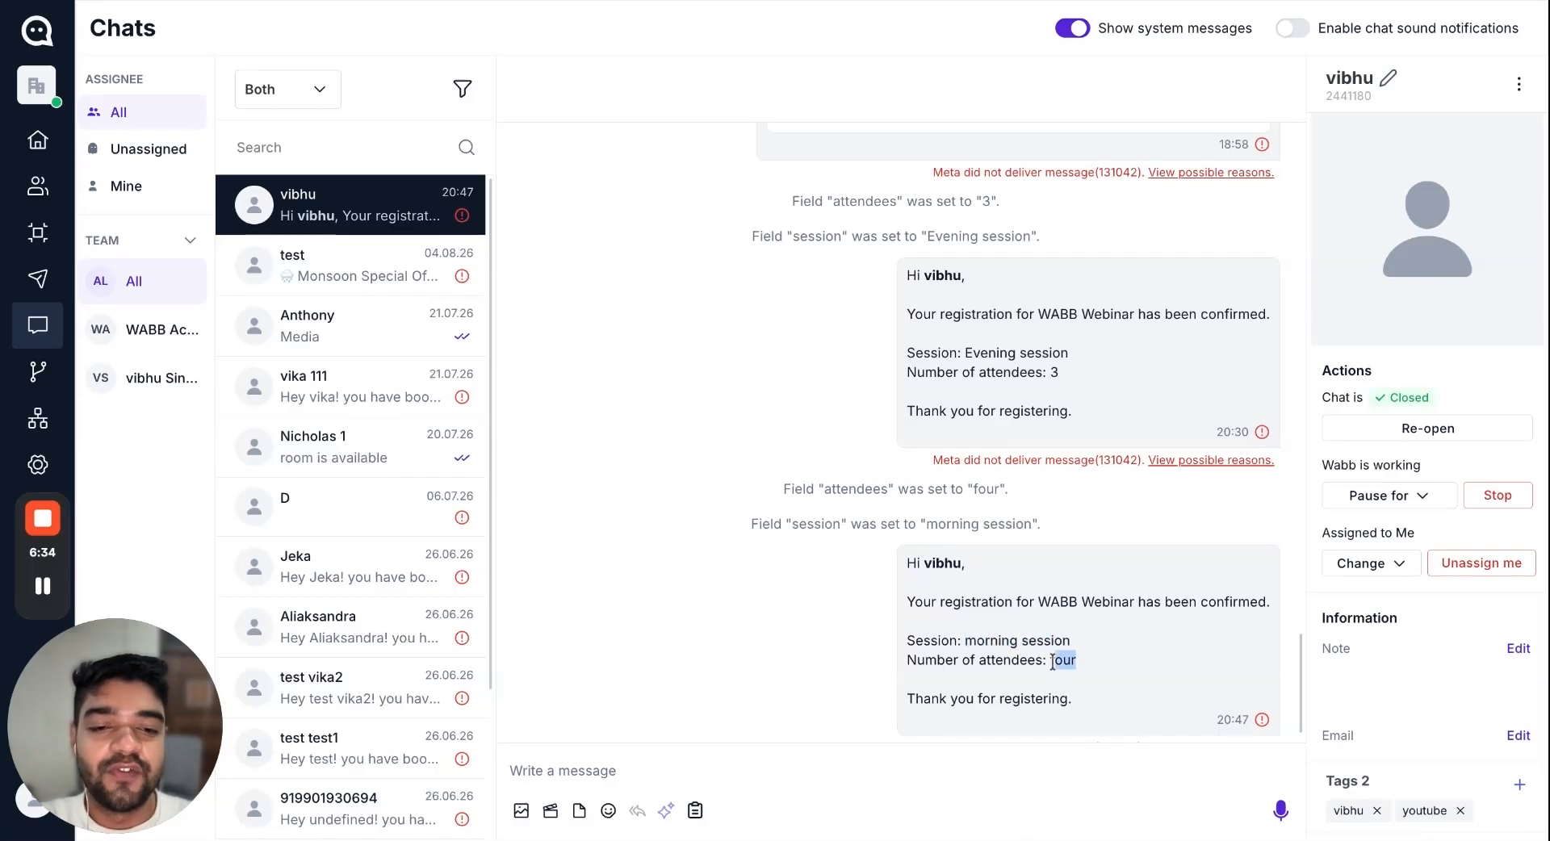
pyautogui.doubleClick(921, 567)
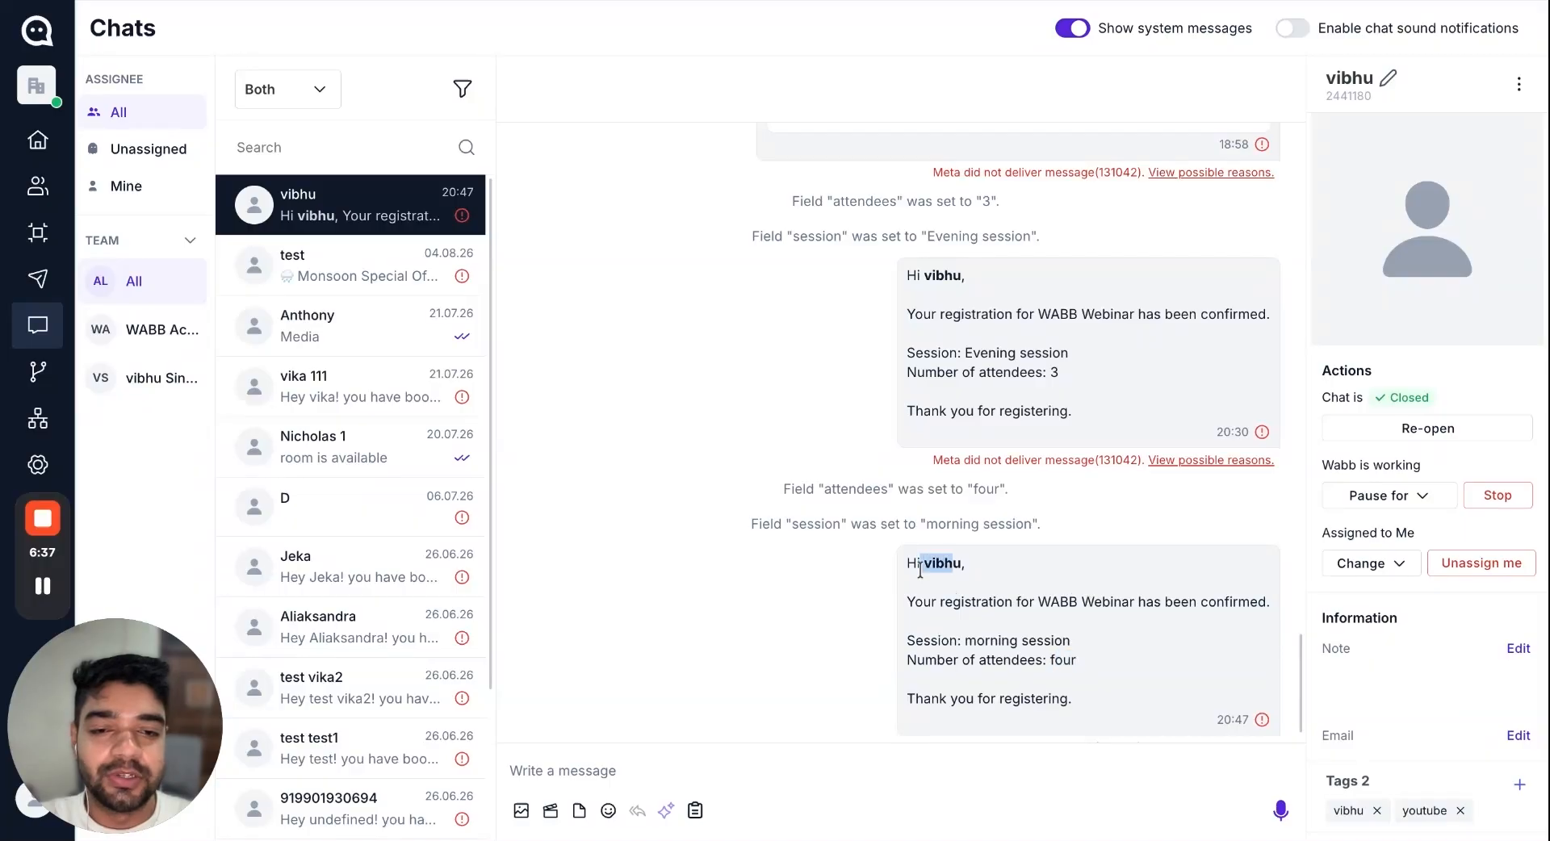
# Switch to Postman and set the session parameter to "evening session"
pyautogui.click(976, 0)
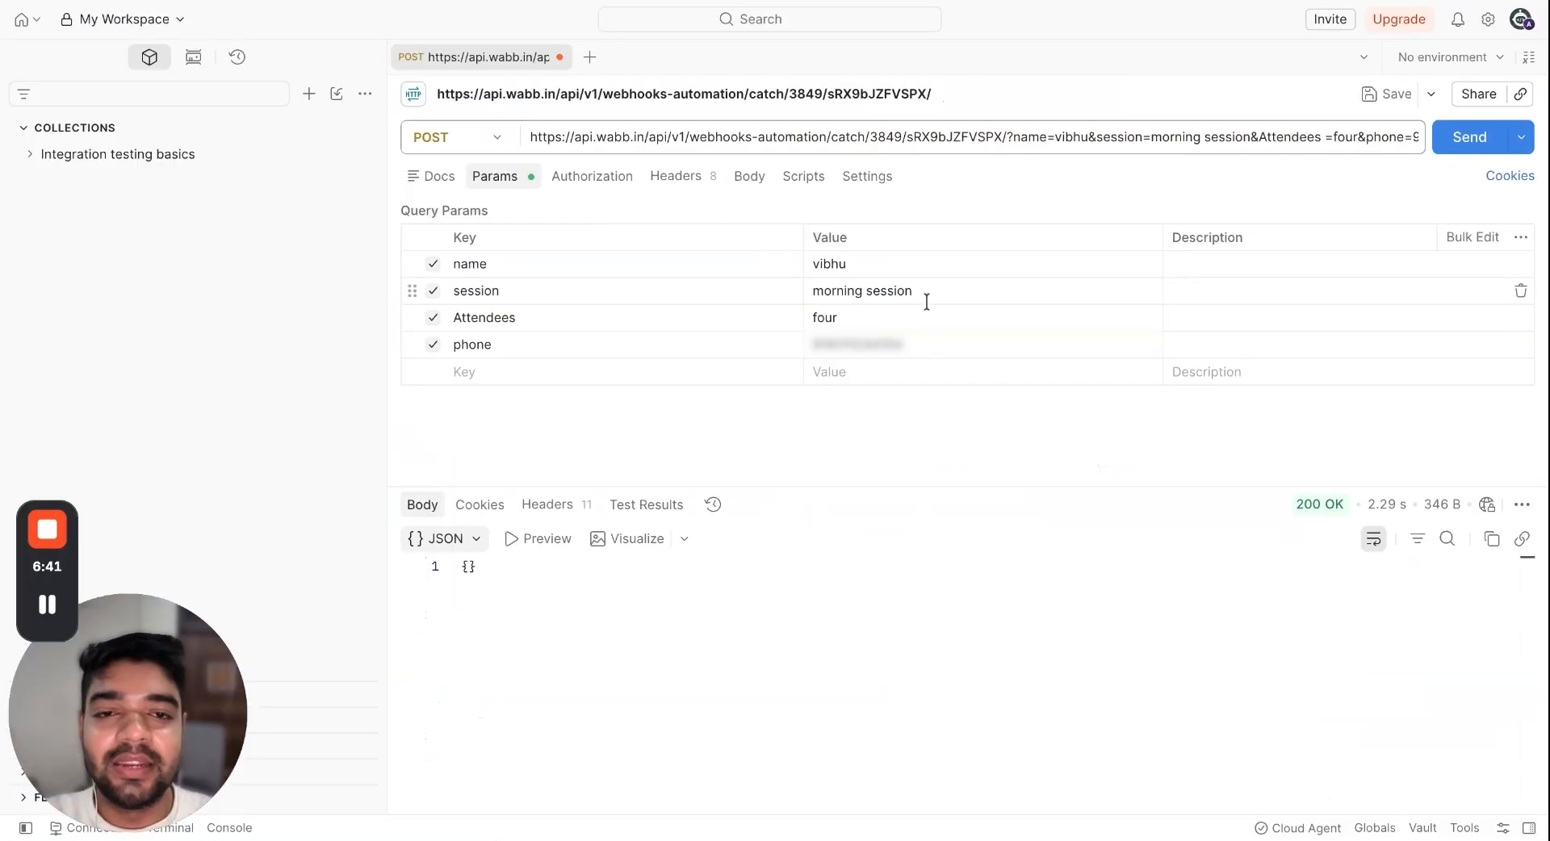
pyautogui.click(862, 291)
pyautogui.doubleClick(862, 290)
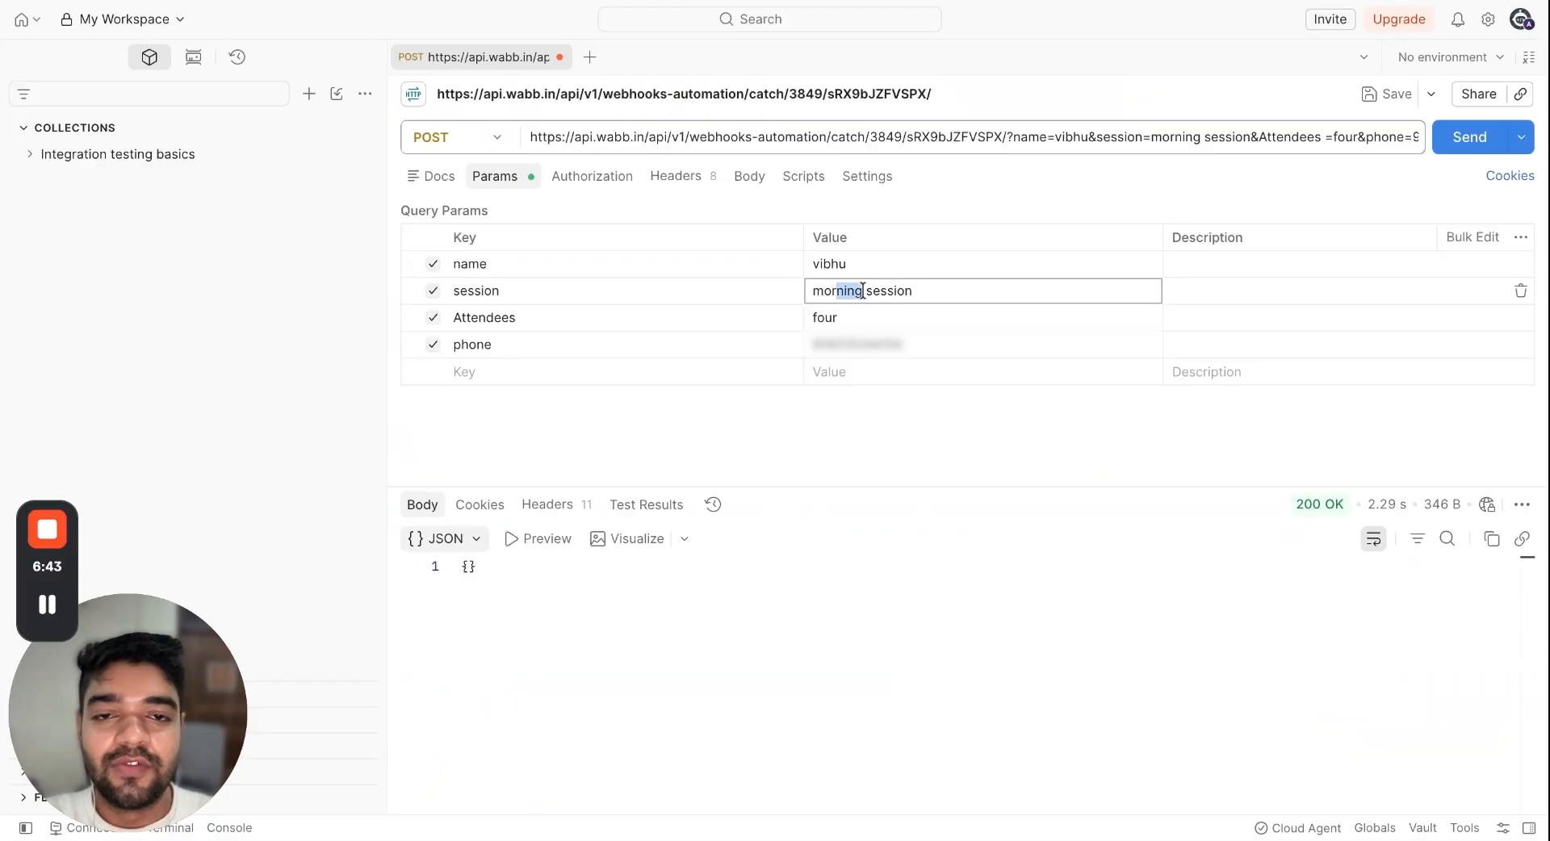
pyautogui.write('eveing')
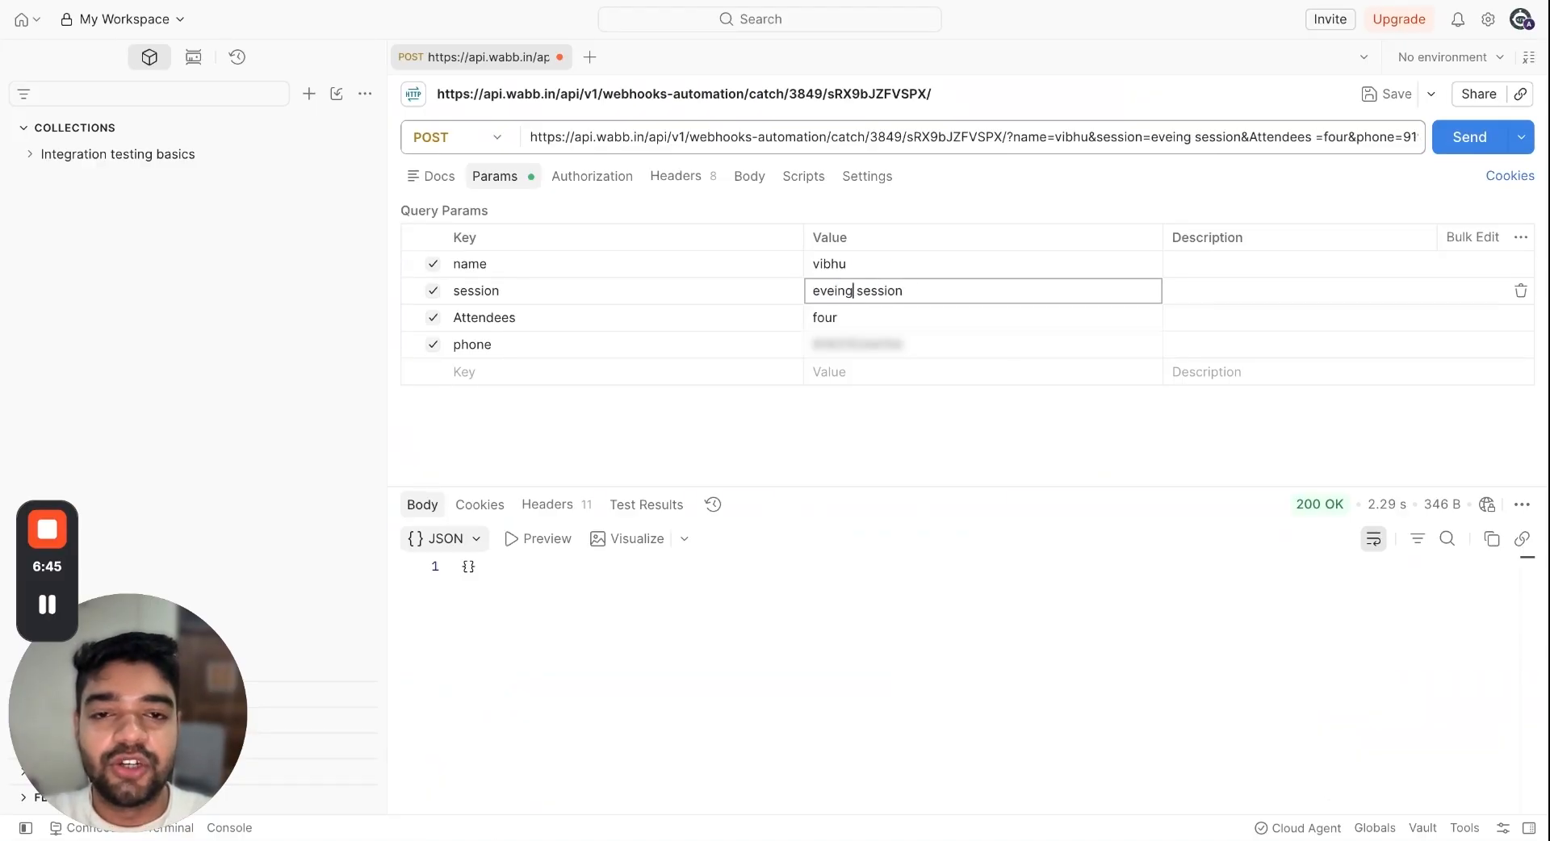
pyautogui.press('BackSpace')
pyautogui.press('BackSpace')
pyautogui.press('BackSpace')
pyautogui.write('ning')
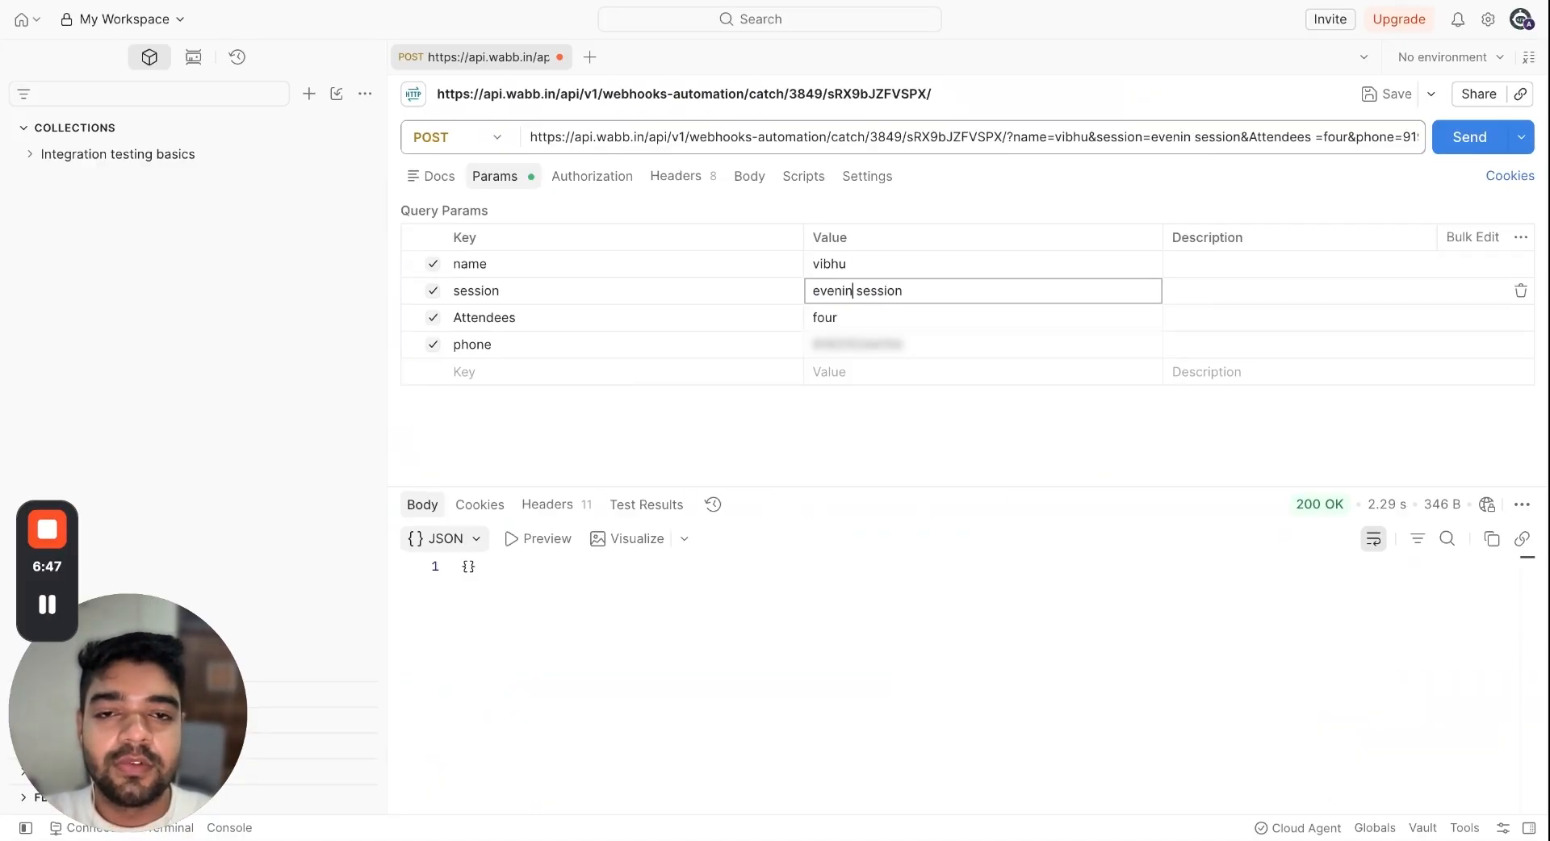
# Set the Attendees parameter's value to "fice"
pyautogui.click(843, 318)
pyautogui.press('BackSpace')
pyautogui.press('BackSpace')
pyautogui.press('BackSpace')
pyautogui.press('BackSpace')
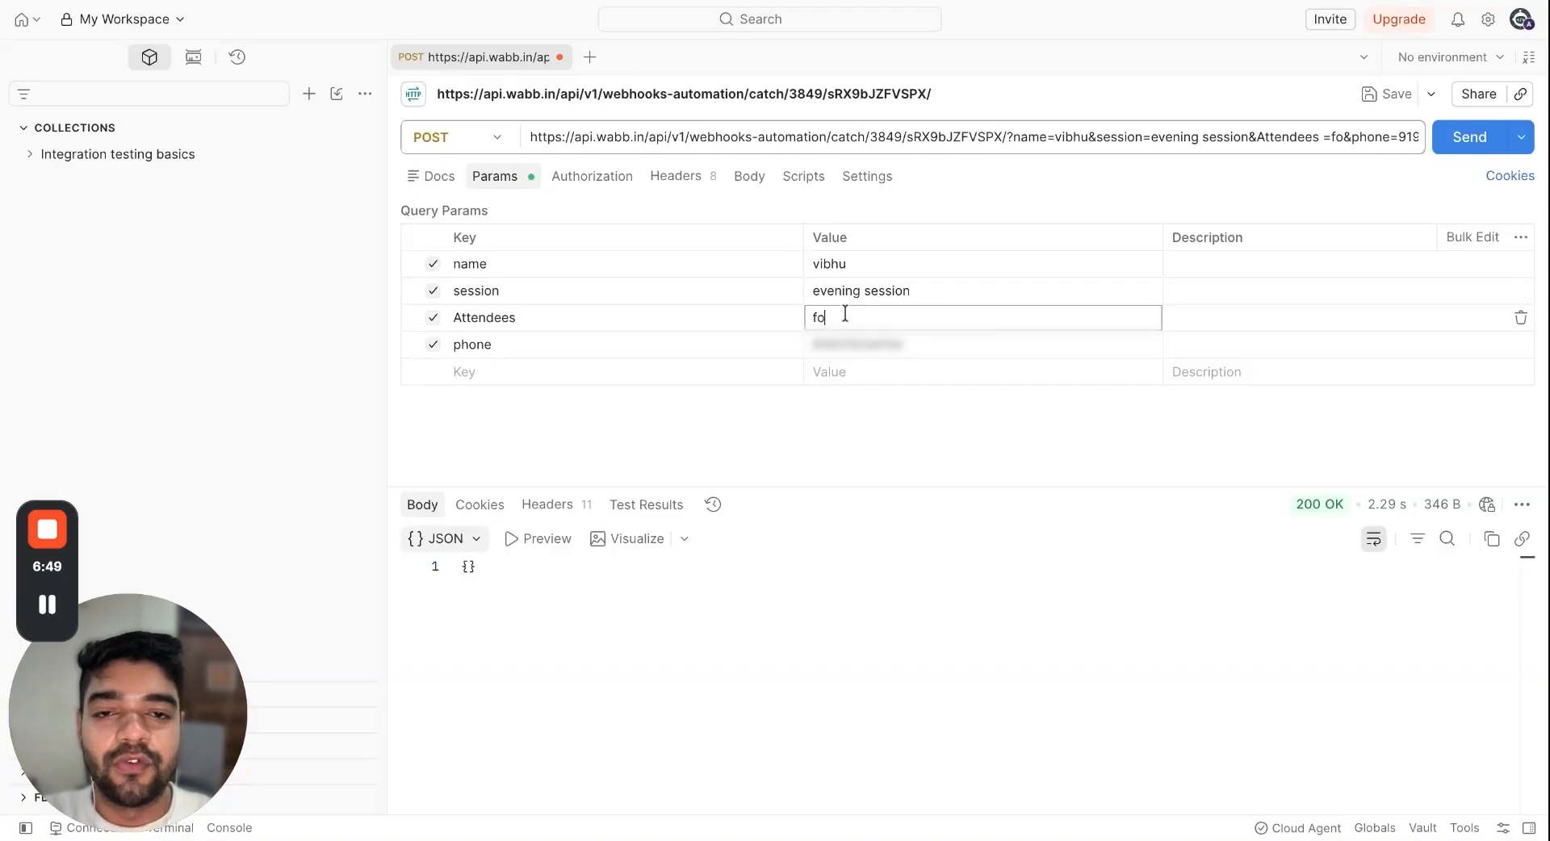
pyautogui.write('fice')
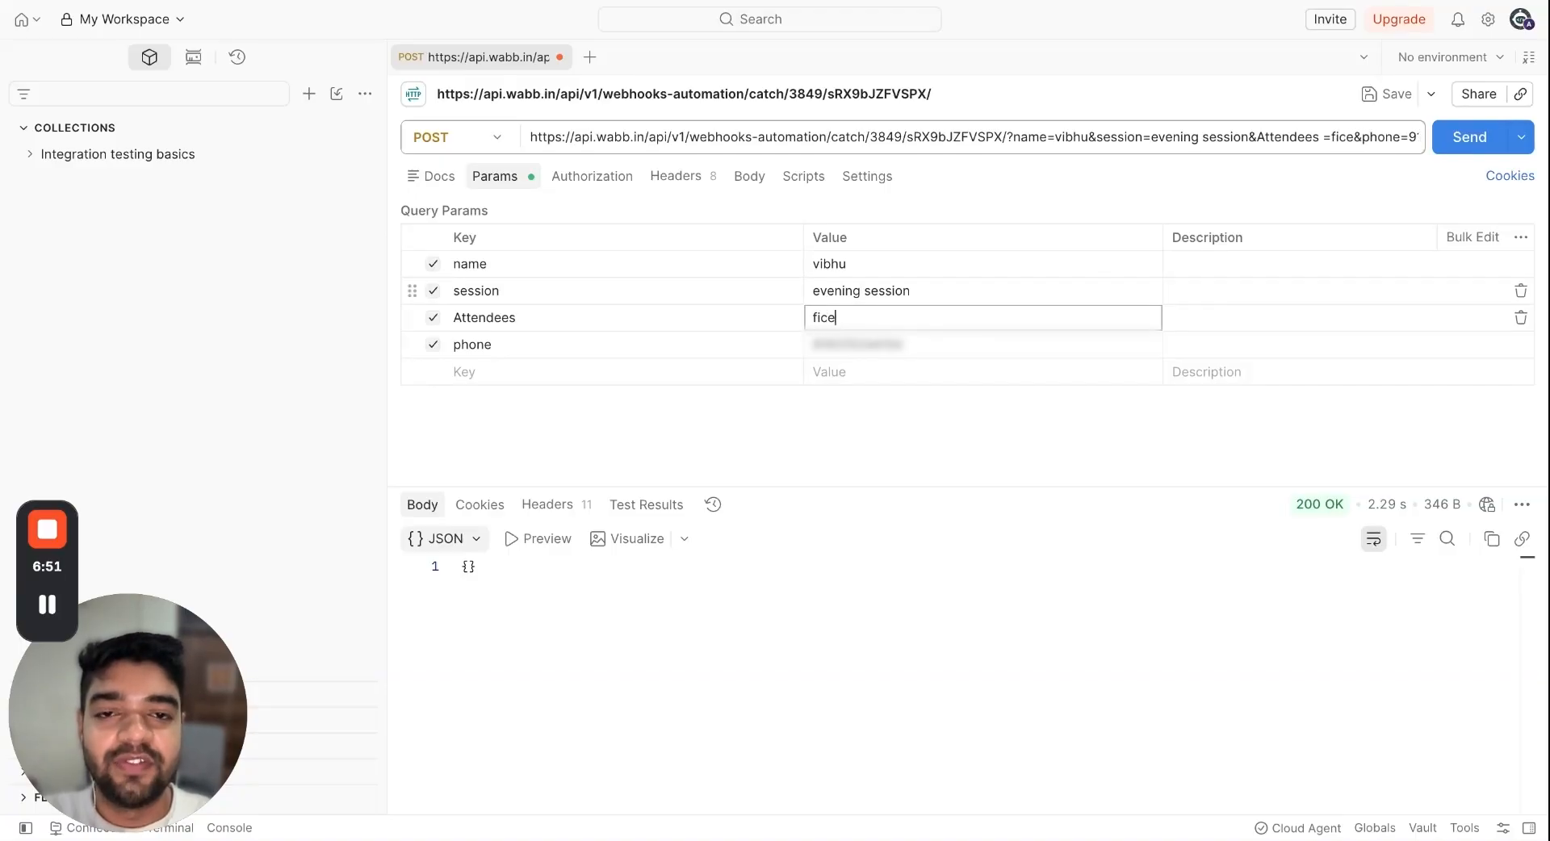
# Replace the name parameter's value with a different first name and send the POST request
pyautogui.click(859, 264)
pyautogui.doubleClick(859, 264)
pyautogui.write('Neeraj')
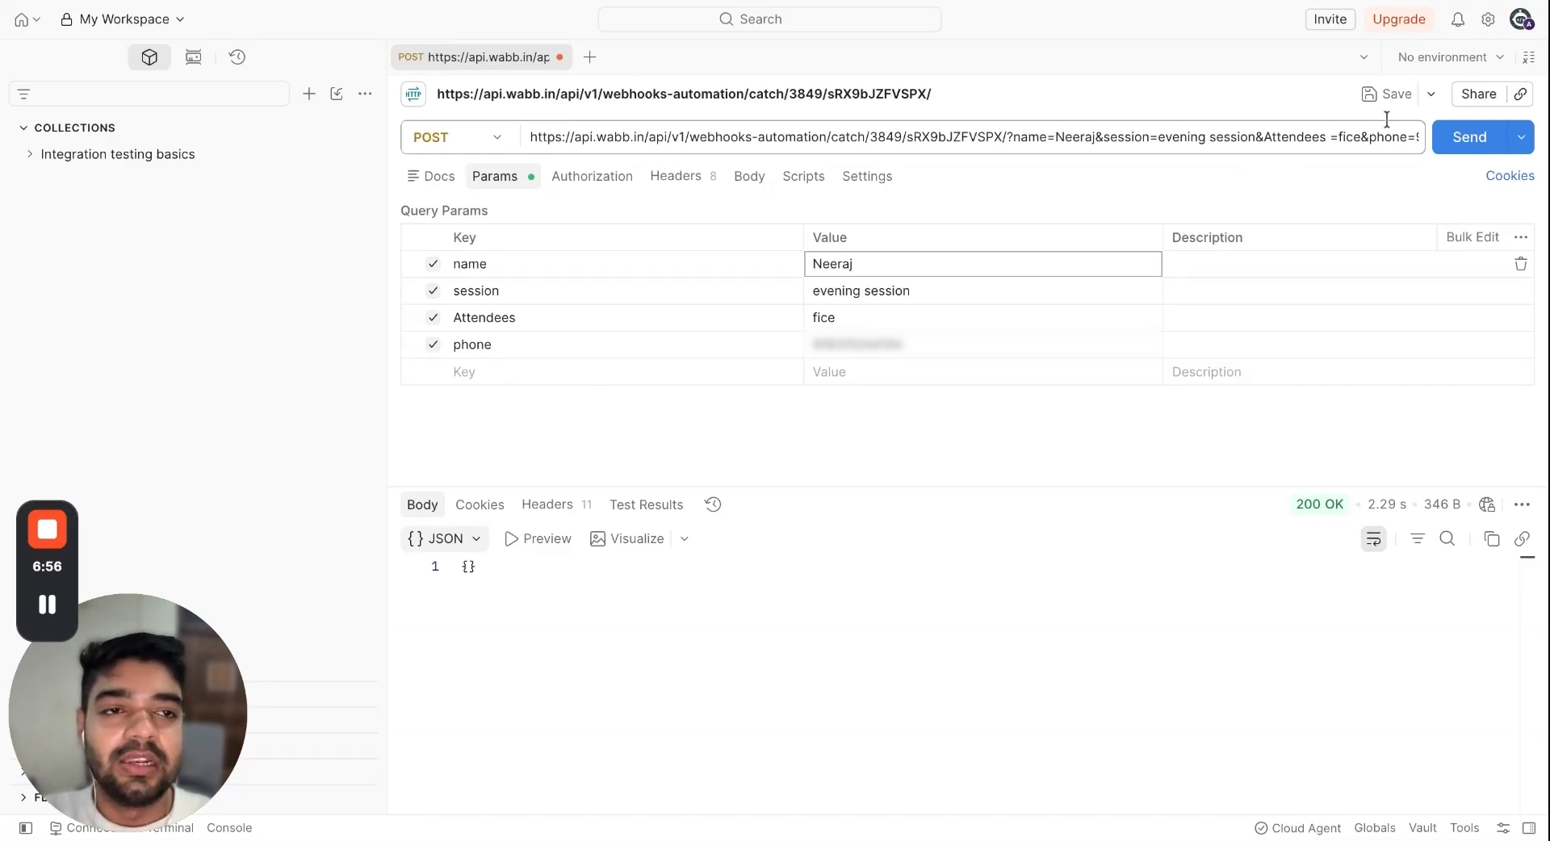
pyautogui.click(1465, 137)
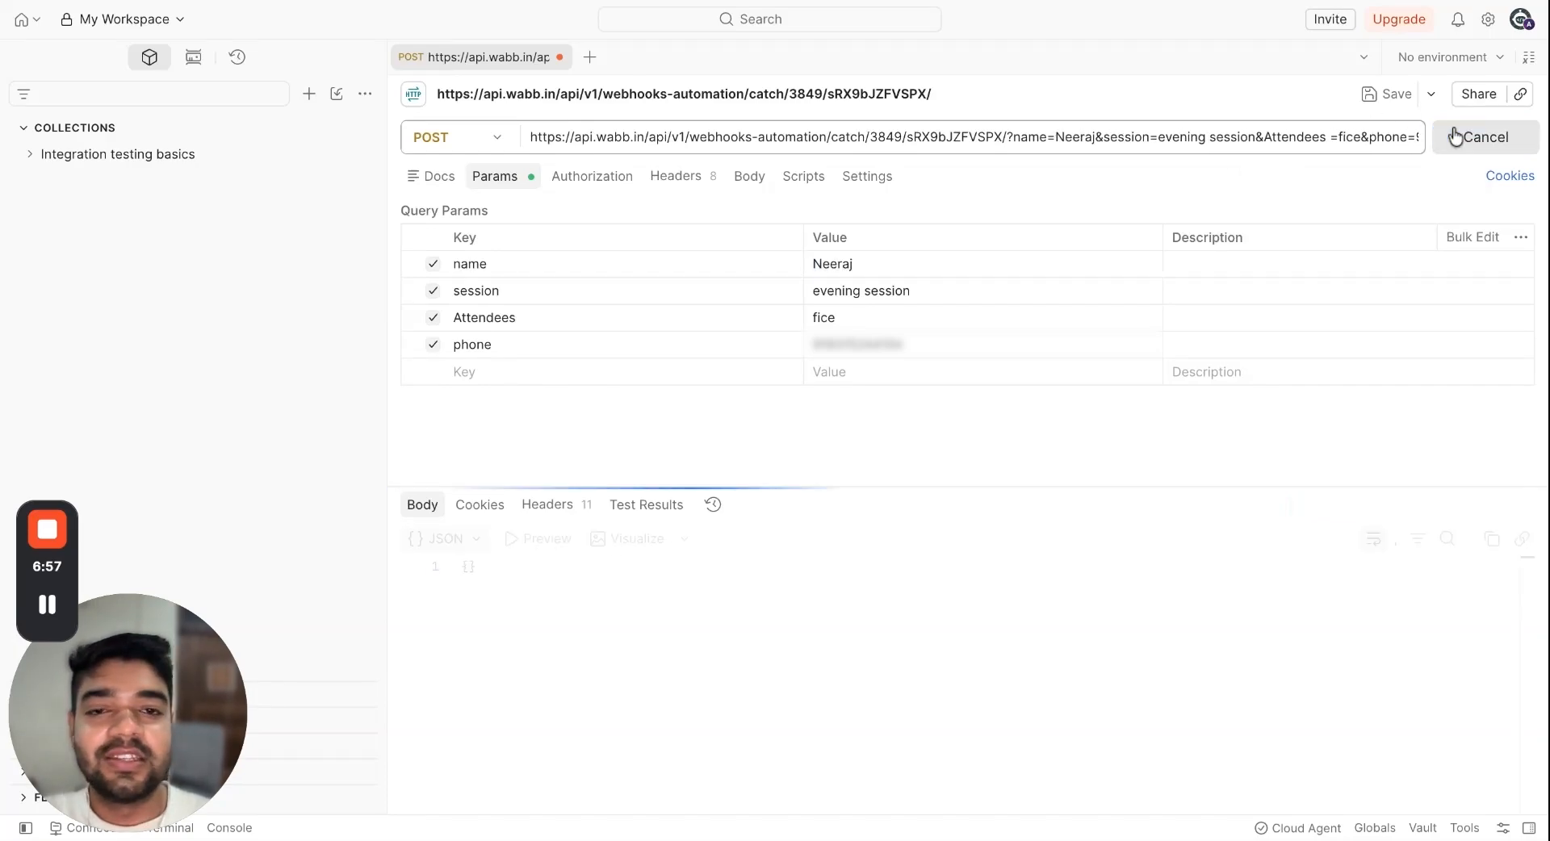
# Switch to Wabb, reload the contact's chat and check the name, session and attendee count in the newest confirmation message
pyautogui.click(623, 1)
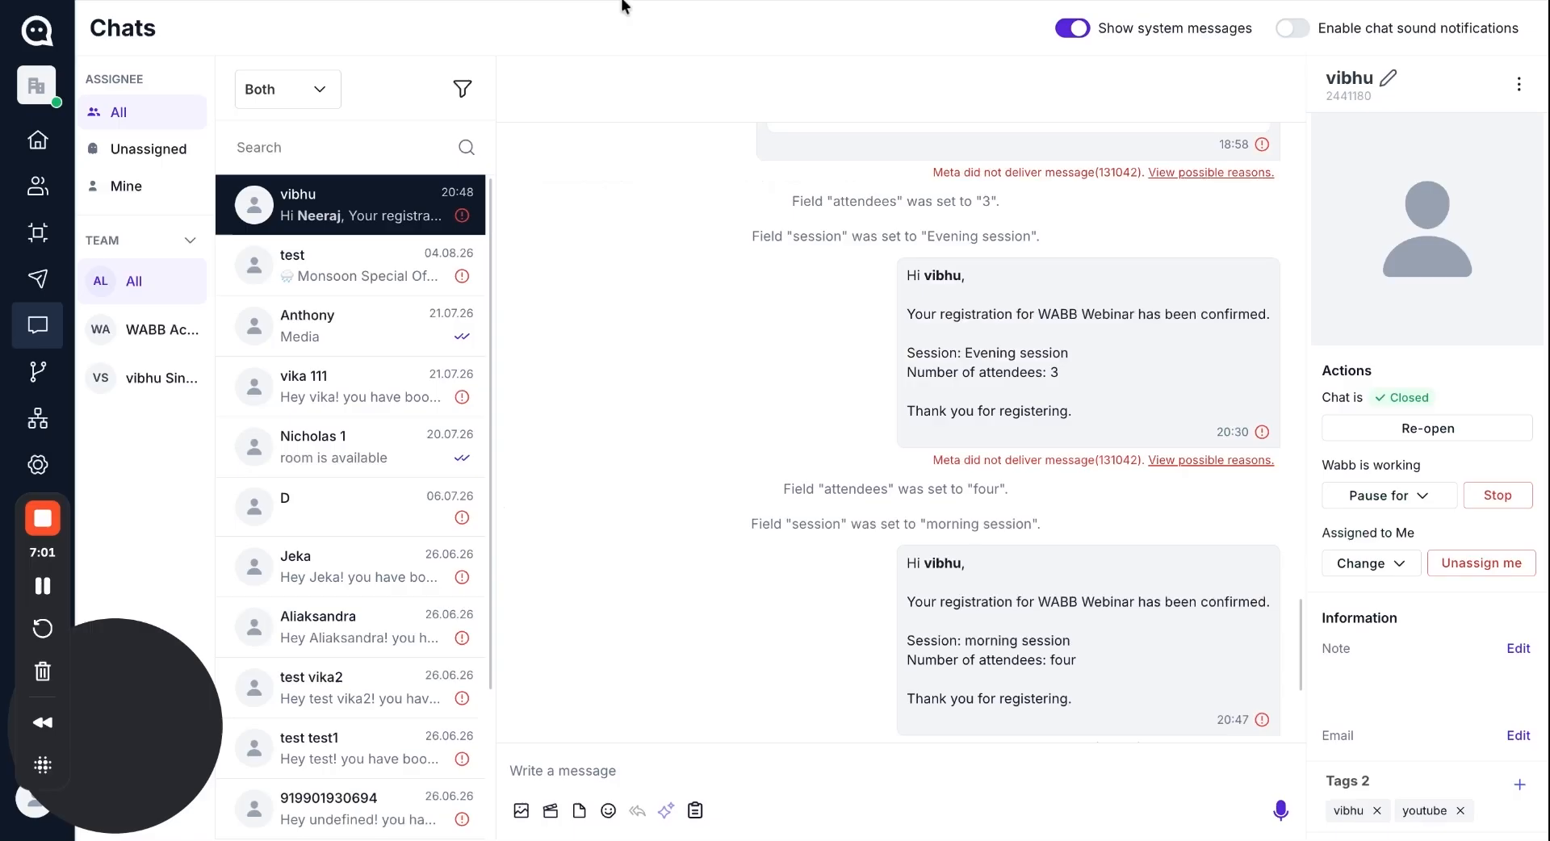
pyautogui.click(331, 246)
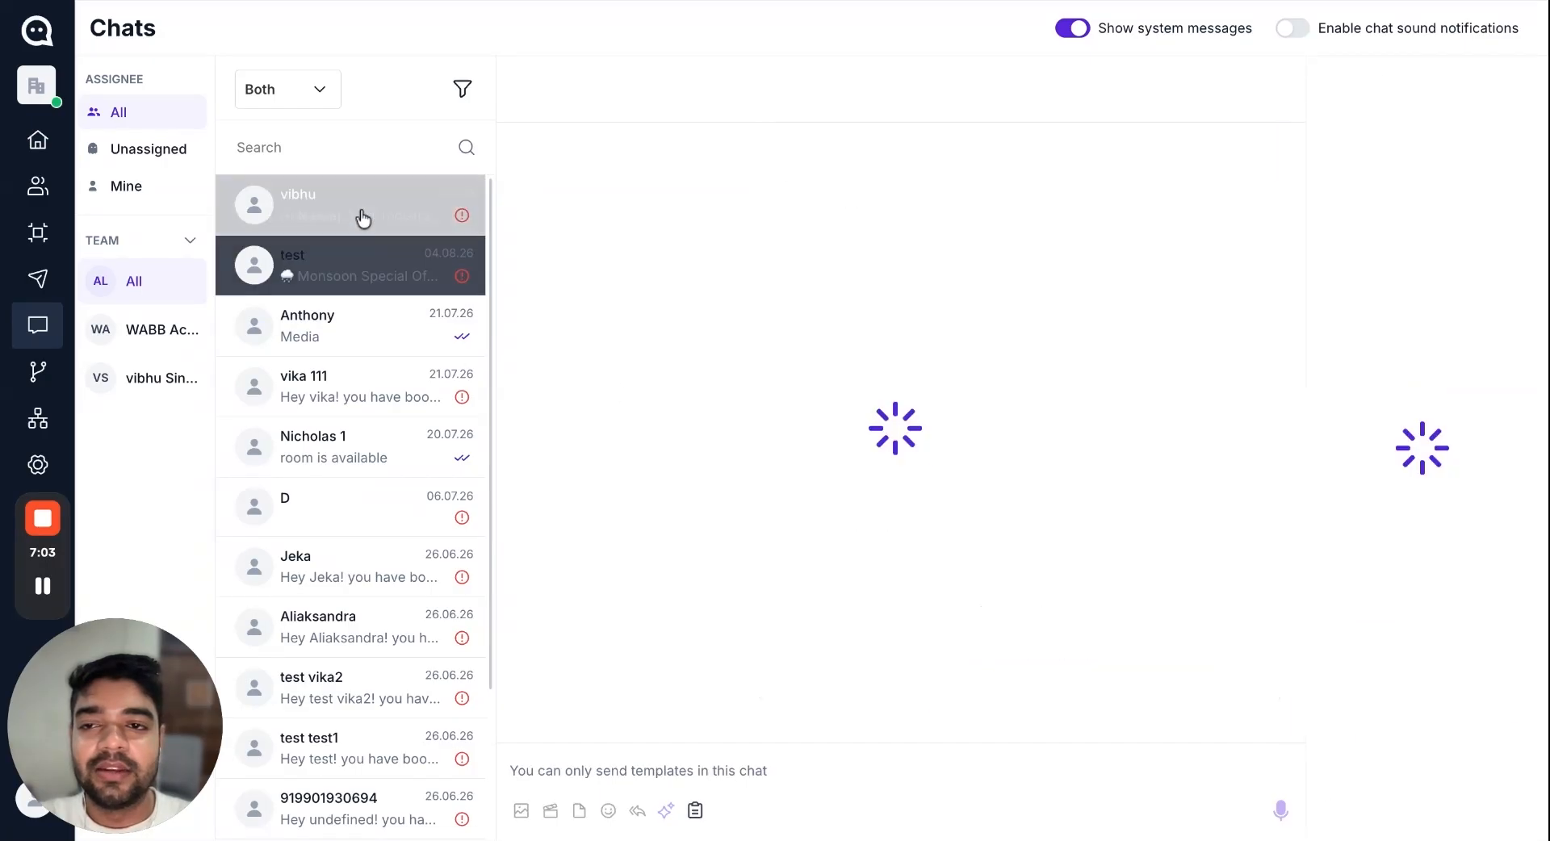
pyautogui.click(360, 214)
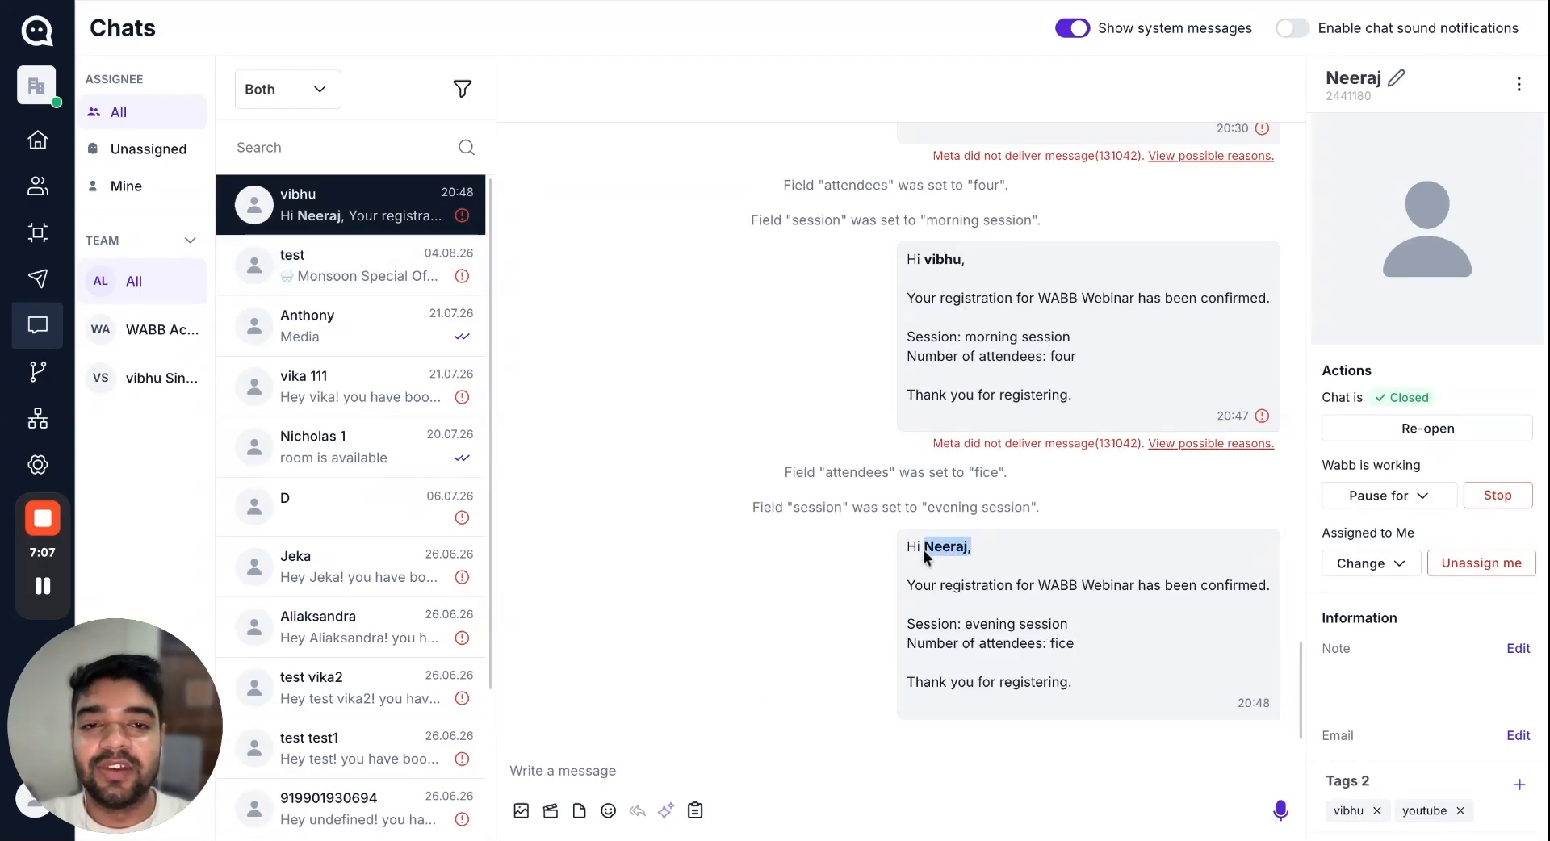
pyautogui.moveTo(966, 623); pyautogui.dragTo(1068, 624)
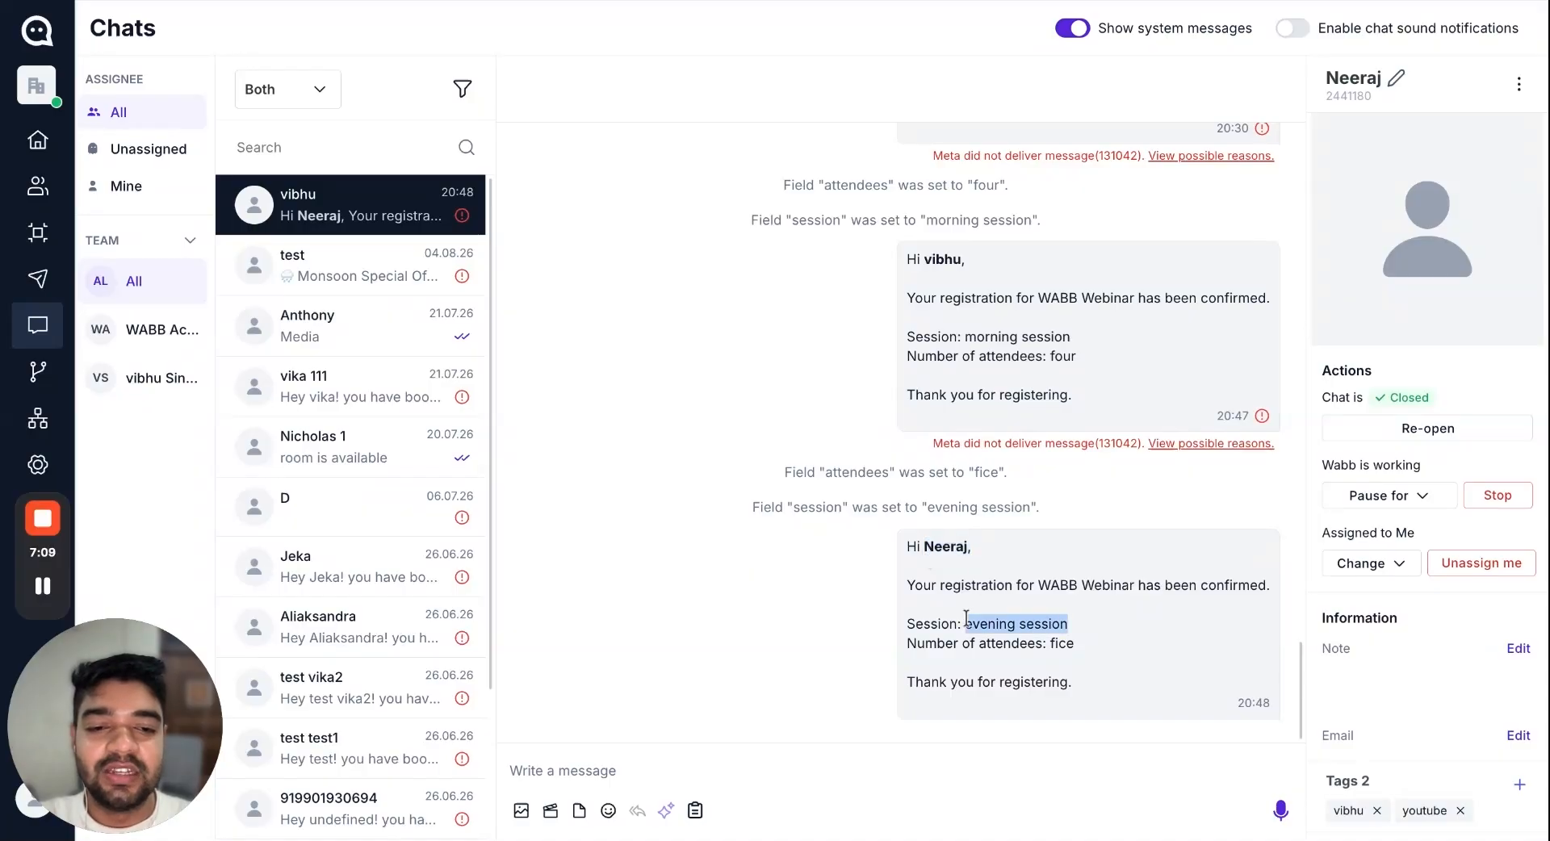
pyautogui.doubleClick(1049, 643)
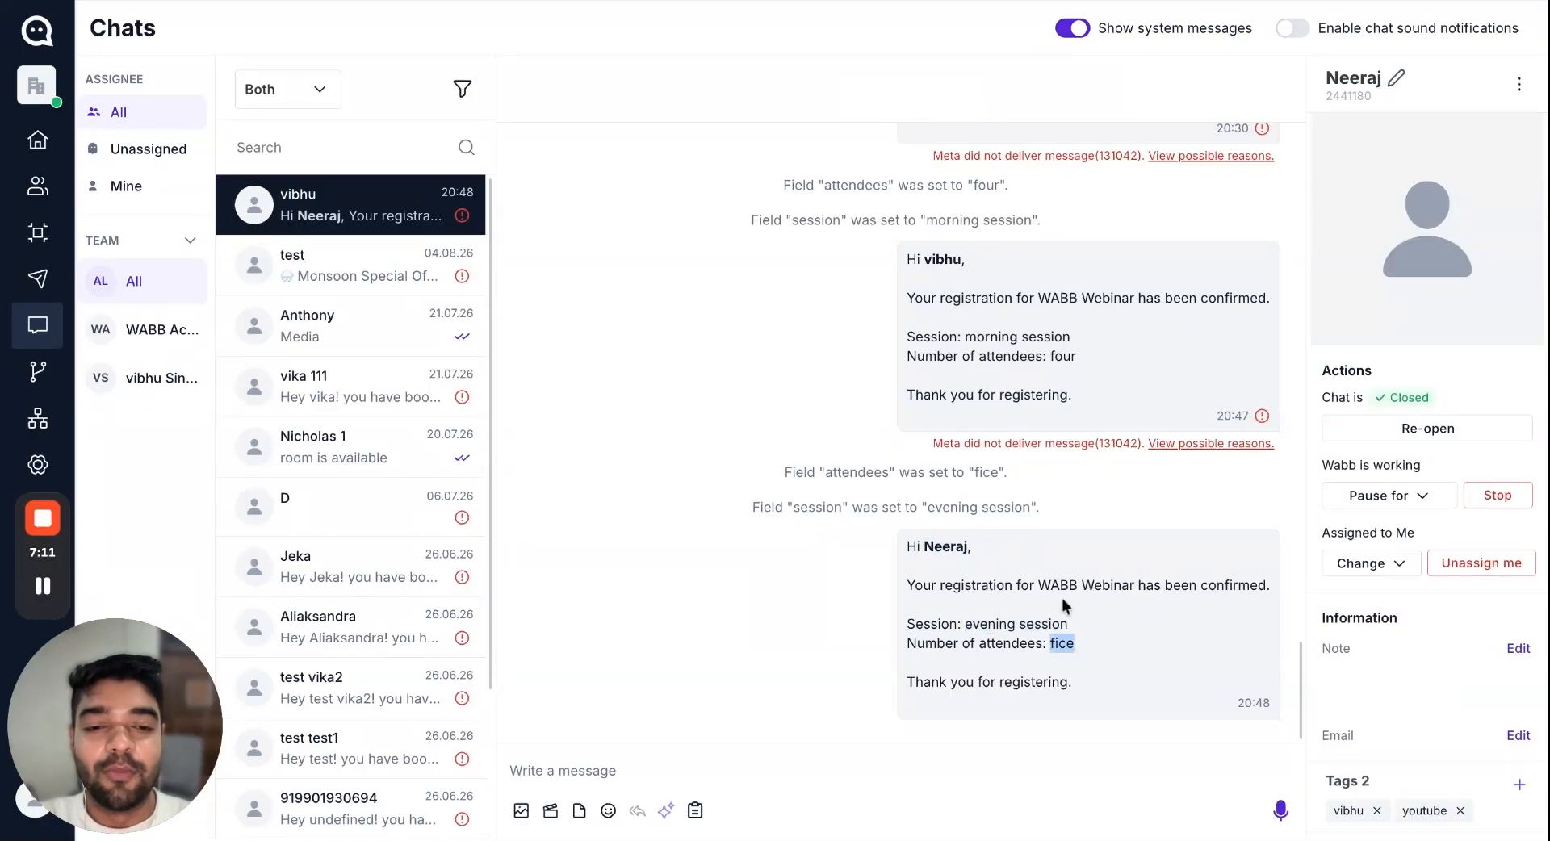
# Glance back at the request parameters in Postman and return to Wabb's Dashboard
pyautogui.click(645, 0)
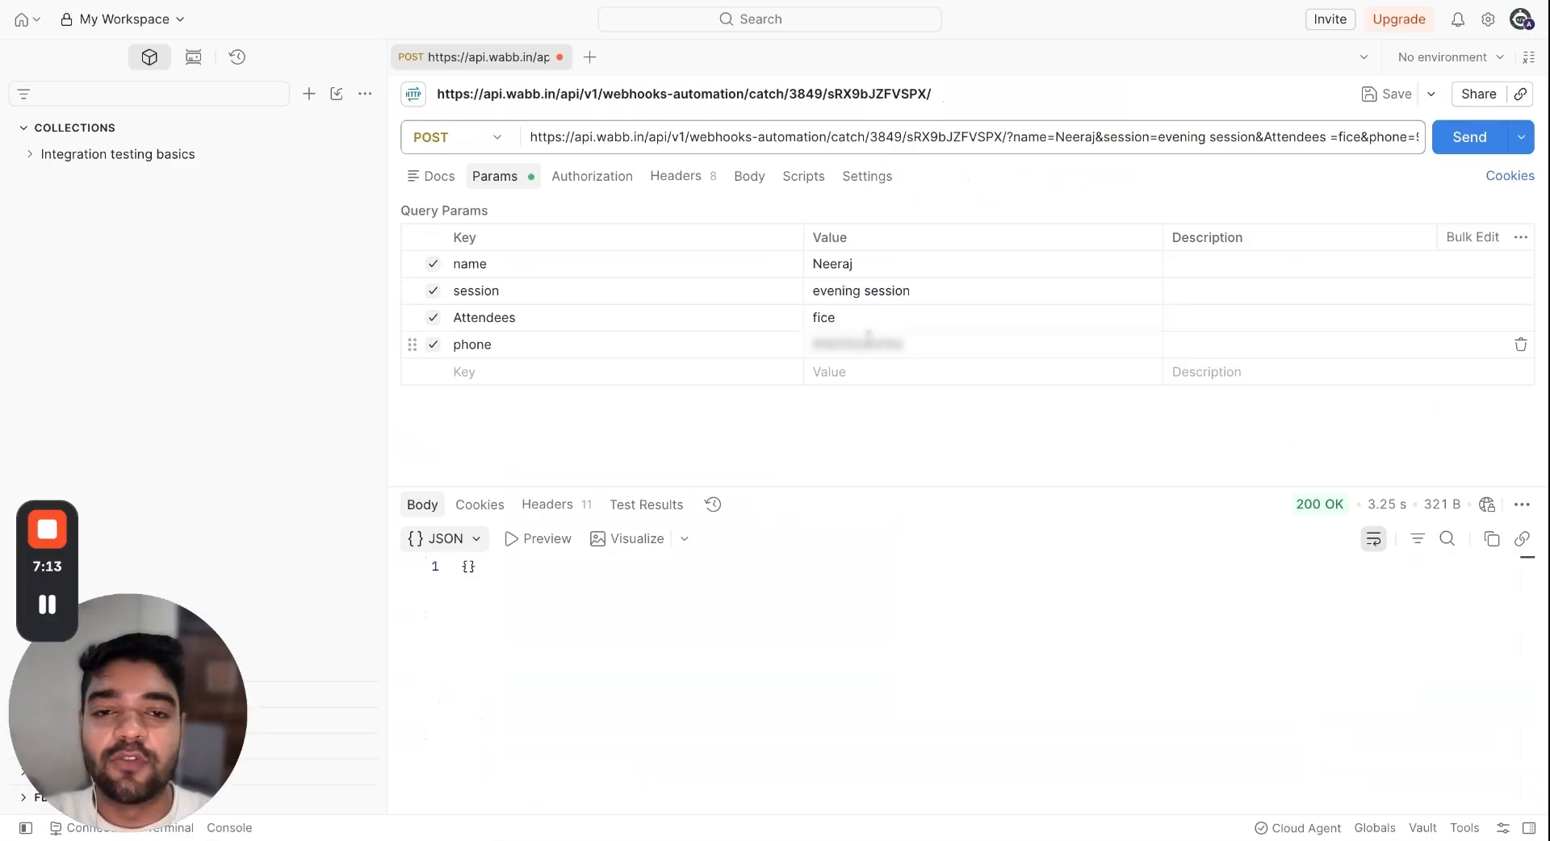
pyautogui.click(142, 4)
pyautogui.click(38, 140)
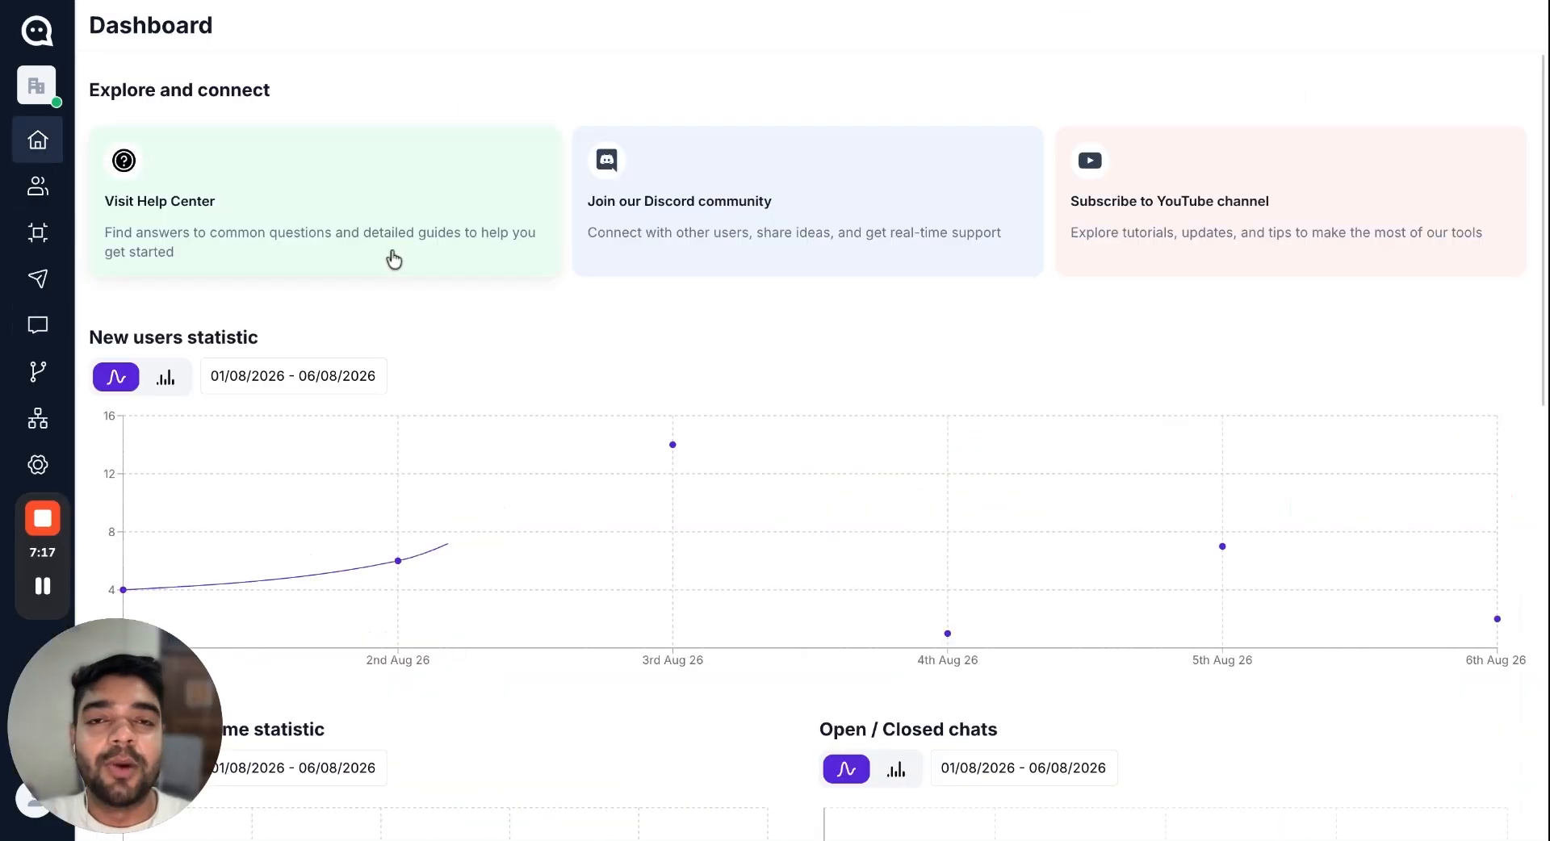